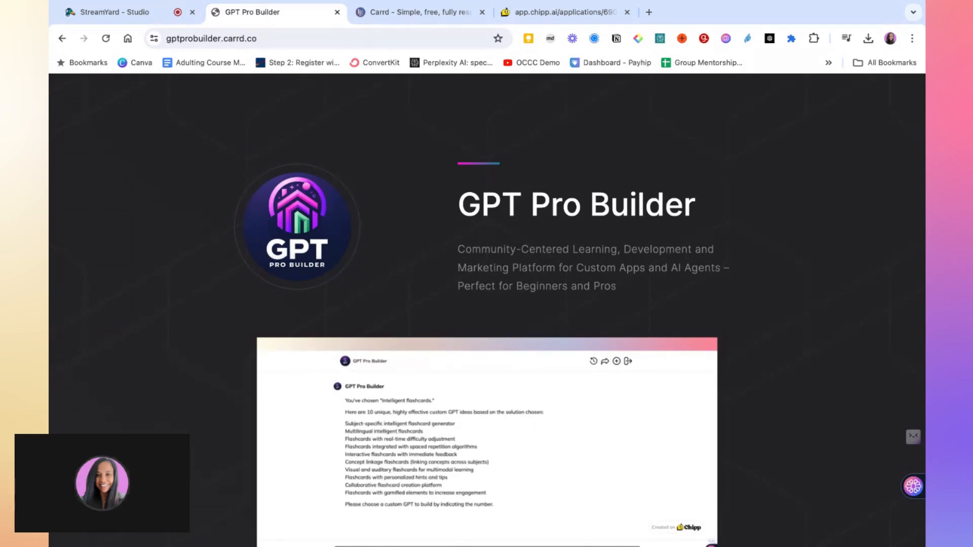
{"action": "type", "text": "1"}
{"action": "key", "text": "Return"}
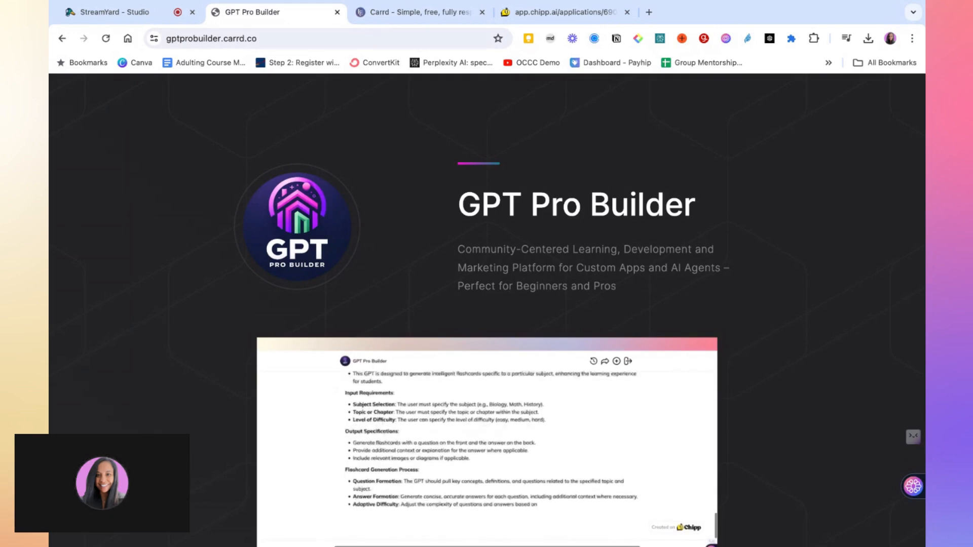
Step: Review the intro and demo video on the GPT Pro Builder landing page, and follow its Start Building link
{"action": "mouse_move", "coordinate": [478, 342]}
{"action": "scroll", "coordinate": [477, 342], "scroll_direction": "down", "scroll_amount": 3}
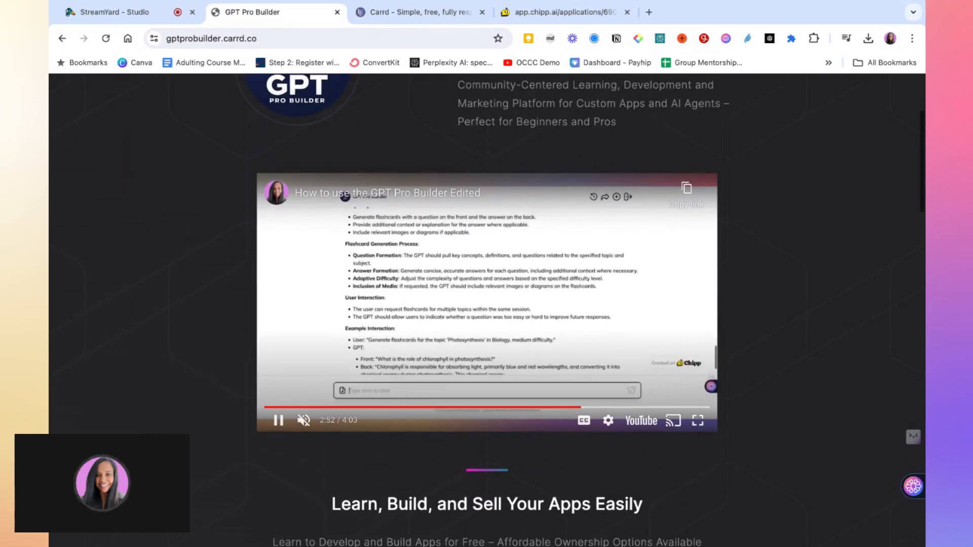
{"action": "scroll", "coordinate": [345, 197], "scroll_direction": "up", "scroll_amount": 2}
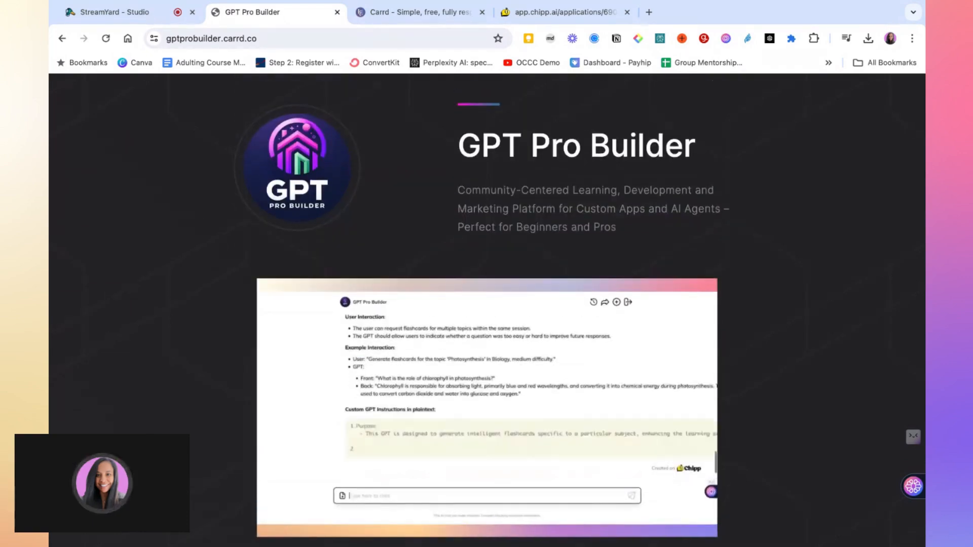
{"action": "scroll", "coordinate": [486, 304], "scroll_direction": "down", "scroll_amount": 2}
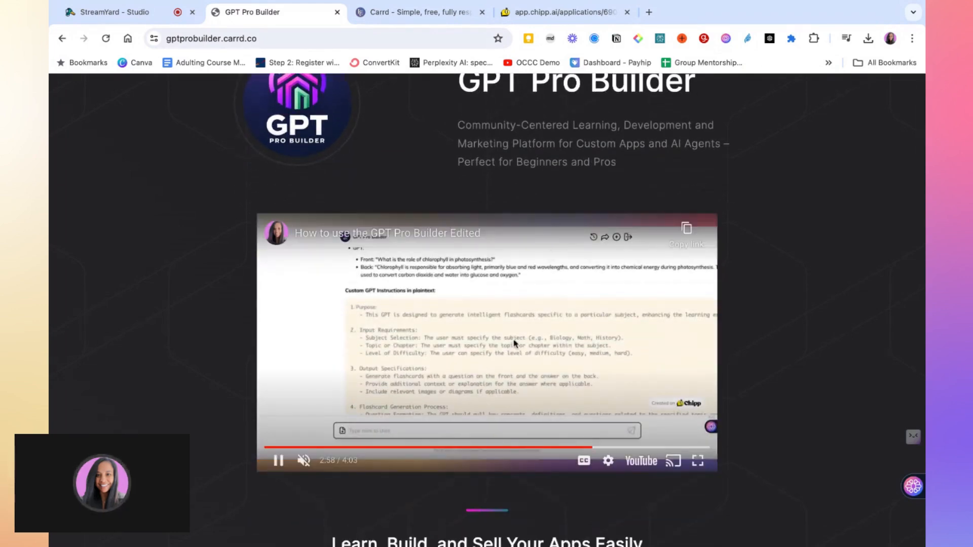
{"action": "scroll", "coordinate": [431, 373], "scroll_direction": "down", "scroll_amount": 4}
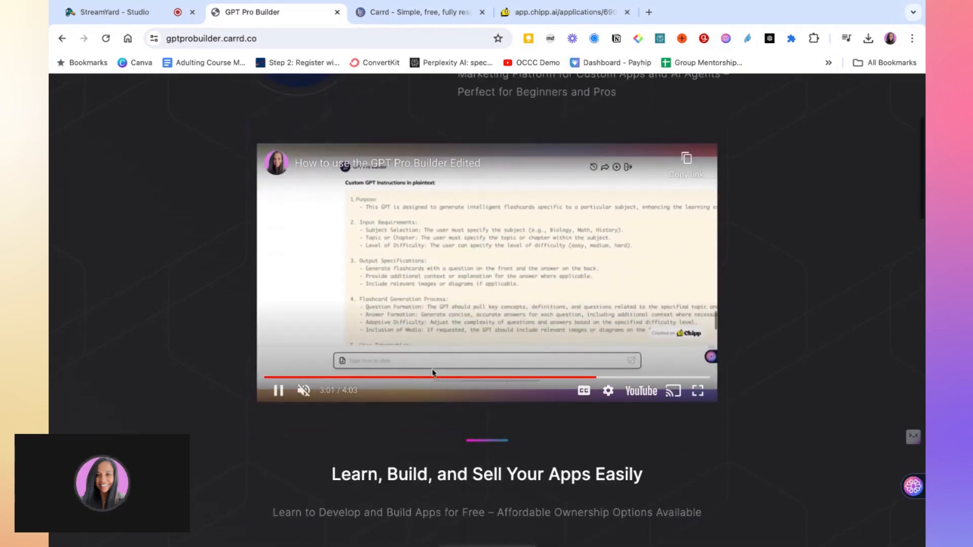
{"action": "scroll", "coordinate": [499, 365], "scroll_direction": "down", "scroll_amount": 2}
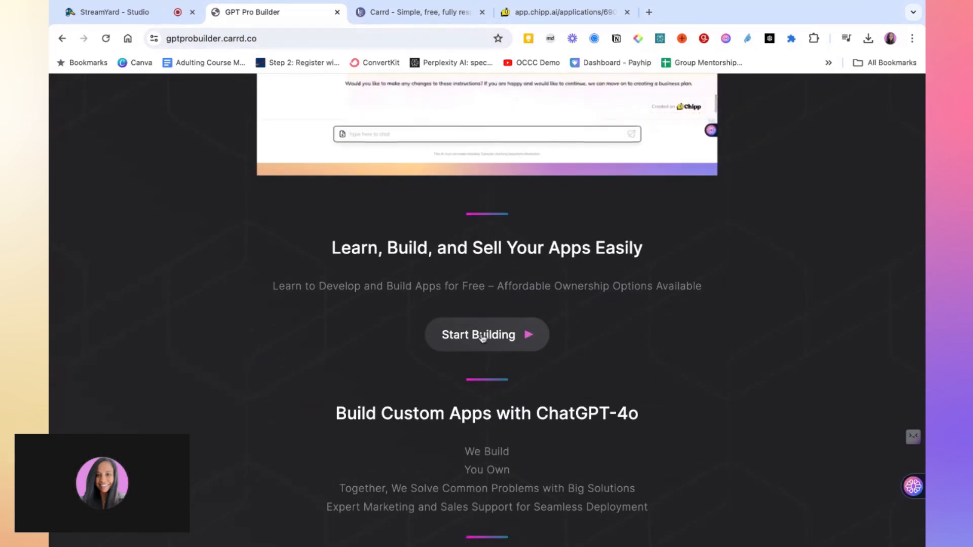
{"action": "scroll", "coordinate": [485, 337], "scroll_direction": "down", "scroll_amount": 1}
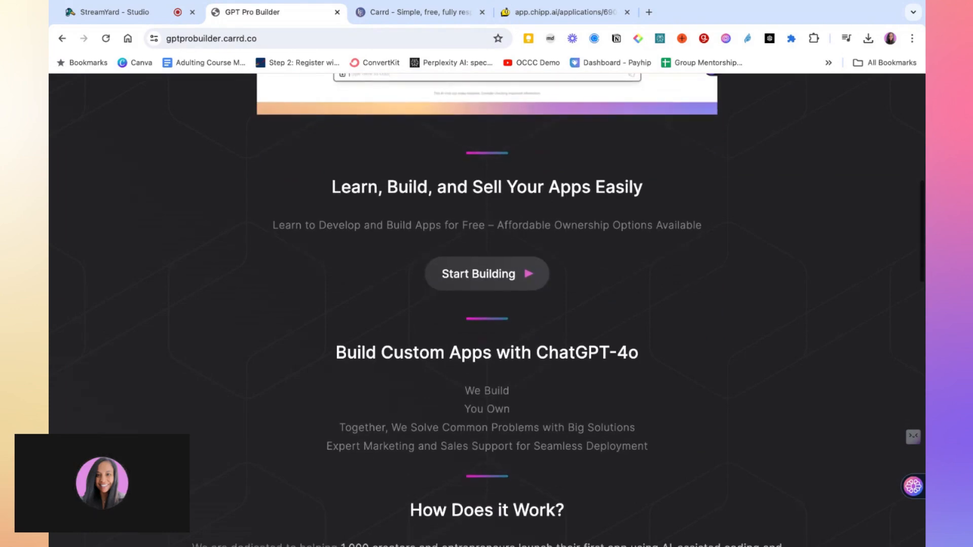
{"action": "left_click", "coordinate": [492, 282]}
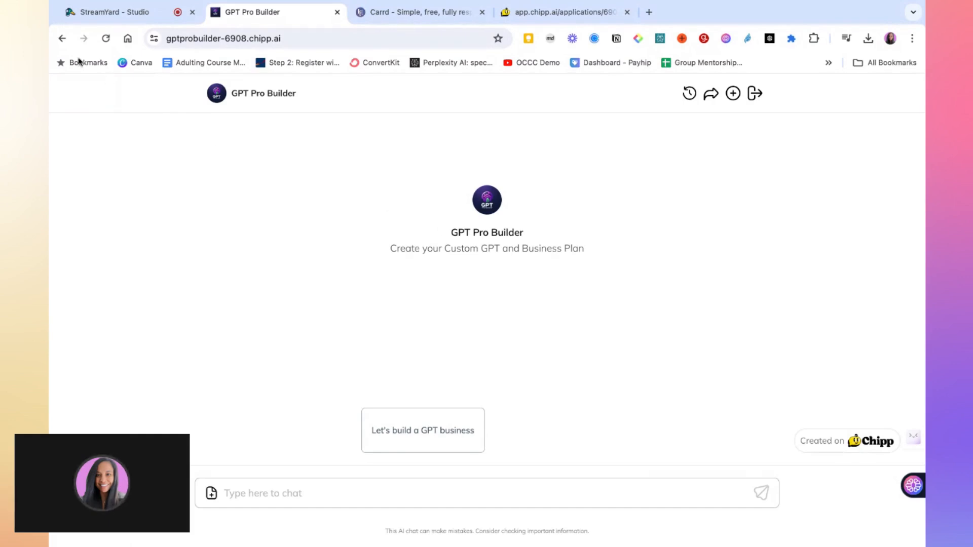
Step: Return from the chat app to the GPT Pro Builder landing page and review its header and demo video
{"action": "left_click", "coordinate": [62, 39]}
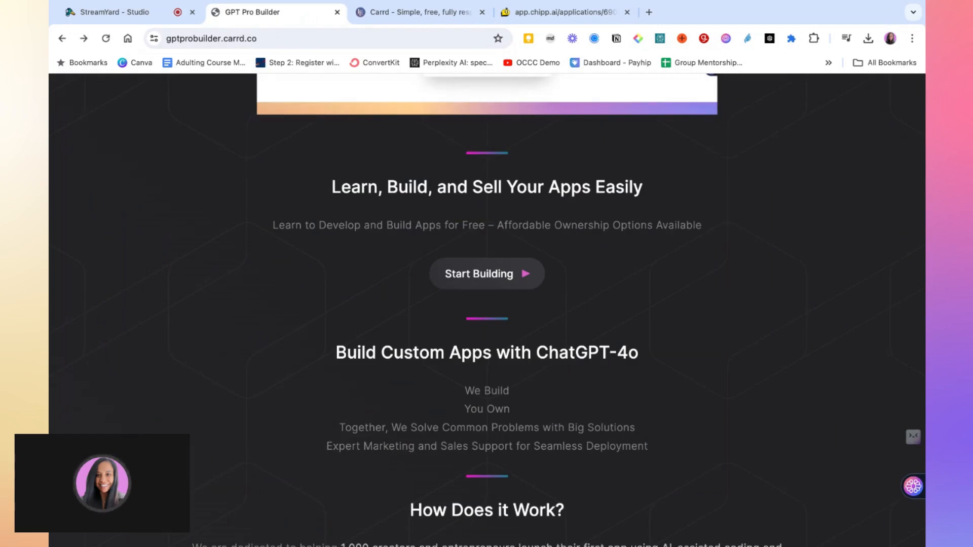
{"action": "scroll", "coordinate": [484, 374], "scroll_direction": "down", "scroll_amount": 2}
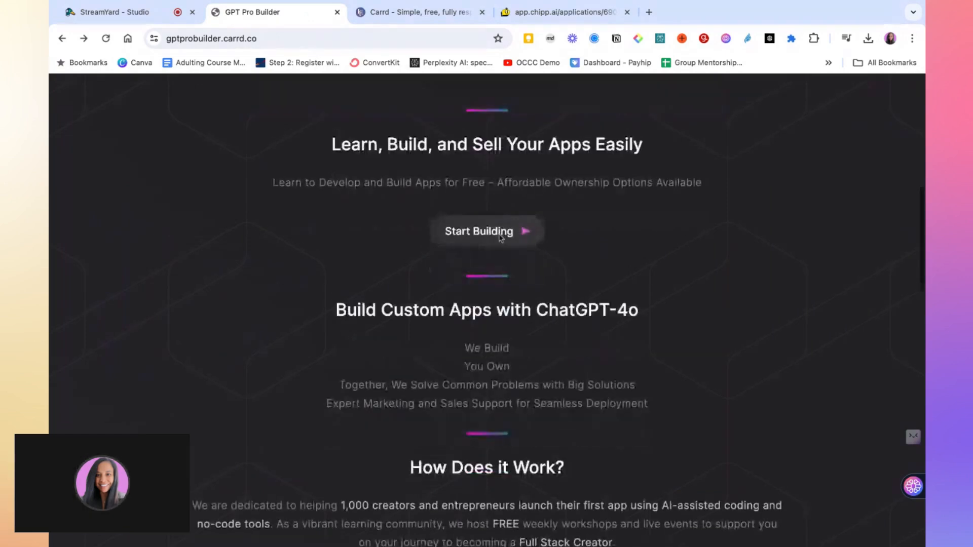
{"action": "scroll", "coordinate": [512, 366], "scroll_direction": "up", "scroll_amount": 5}
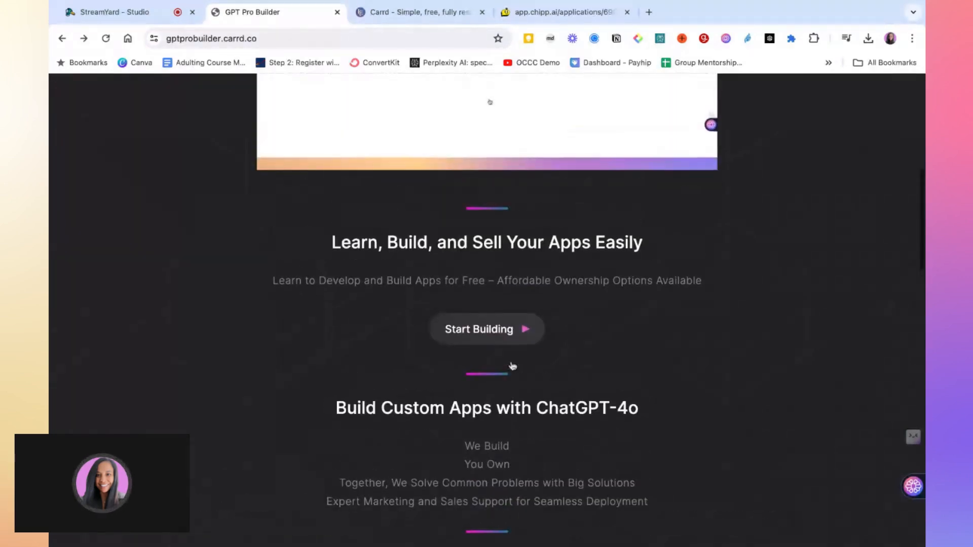
{"action": "scroll", "coordinate": [512, 365], "scroll_direction": "up", "scroll_amount": 3}
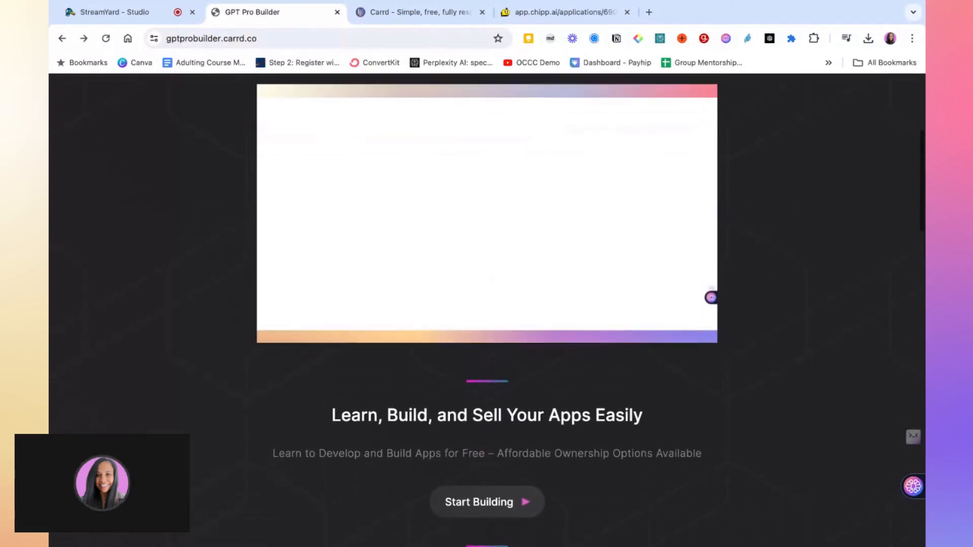
{"action": "scroll", "coordinate": [486, 309], "scroll_direction": "up", "scroll_amount": 5}
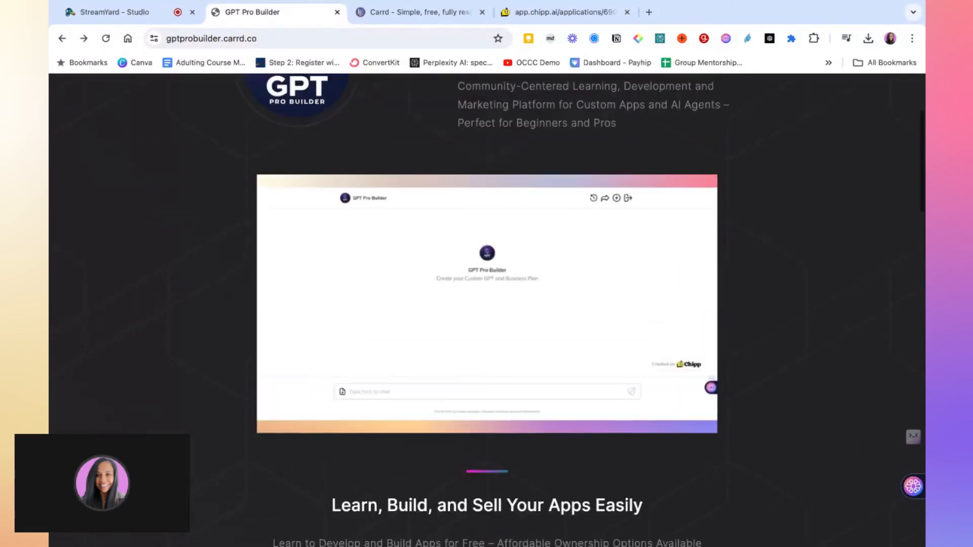
{"action": "scroll", "coordinate": [486, 309], "scroll_direction": "up", "scroll_amount": 1}
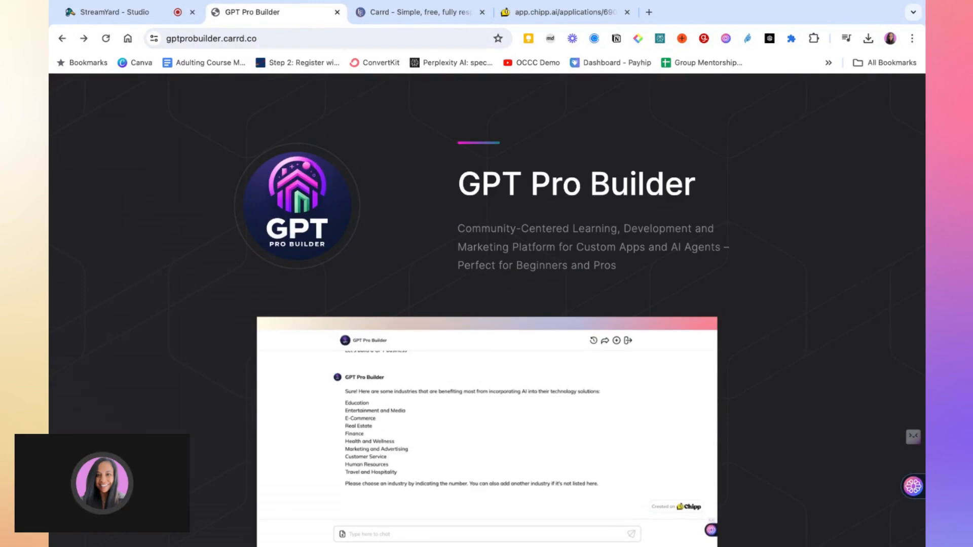
Step: Examine the landing page's app-building offer, How Does it Work text, application link and three pricing plans
{"action": "scroll", "coordinate": [487, 309], "scroll_direction": "down", "scroll_amount": 6}
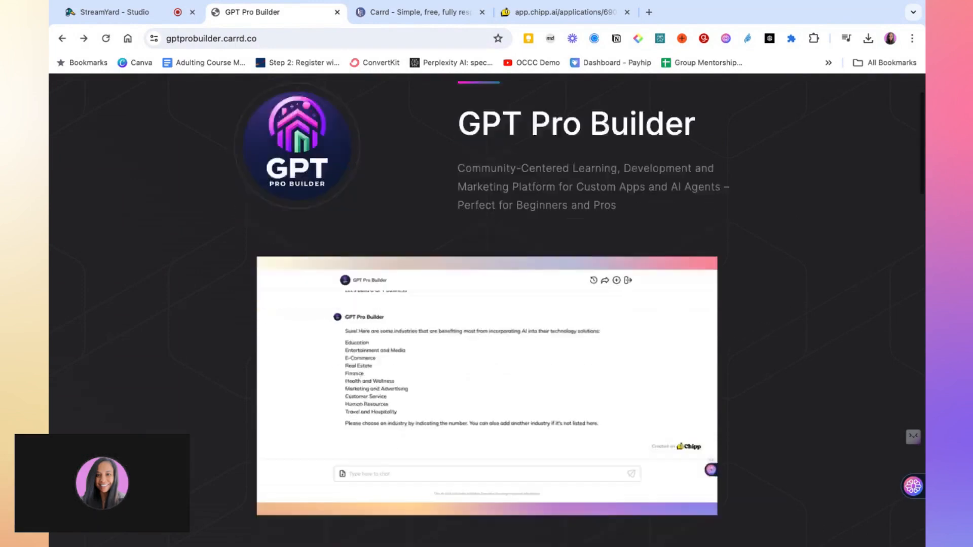
{"action": "scroll", "coordinate": [486, 309], "scroll_direction": "down", "scroll_amount": 5}
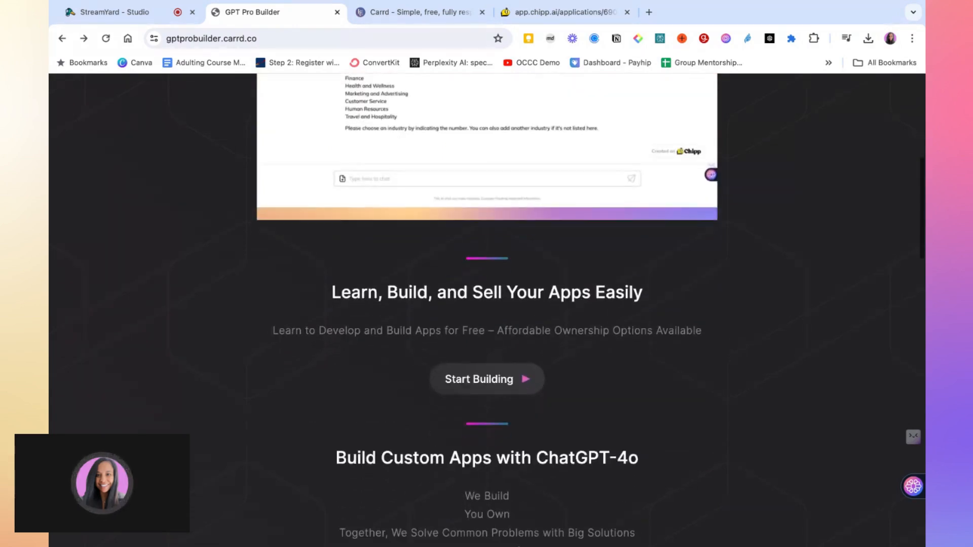
{"action": "scroll", "coordinate": [612, 331], "scroll_direction": "down", "scroll_amount": 3}
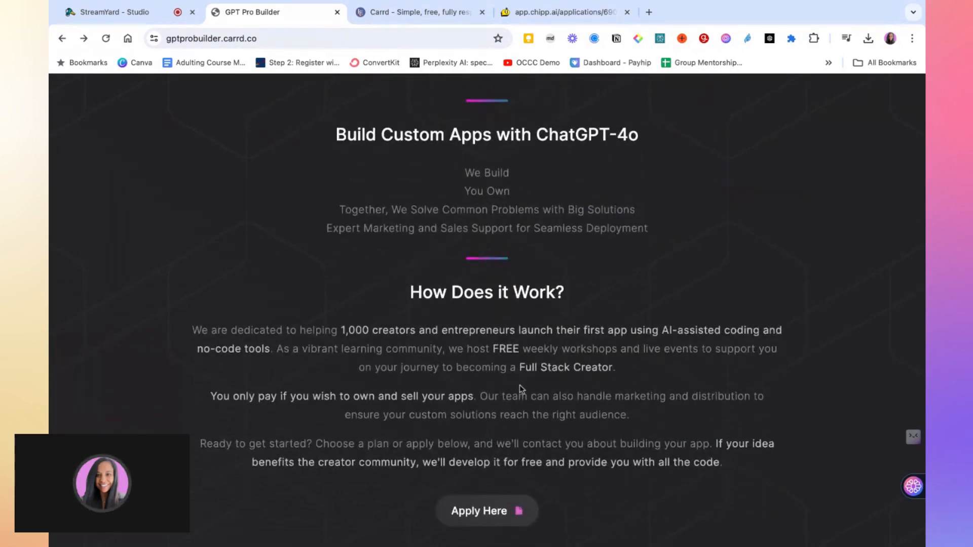
{"action": "scroll", "coordinate": [518, 384], "scroll_direction": "down", "scroll_amount": 2}
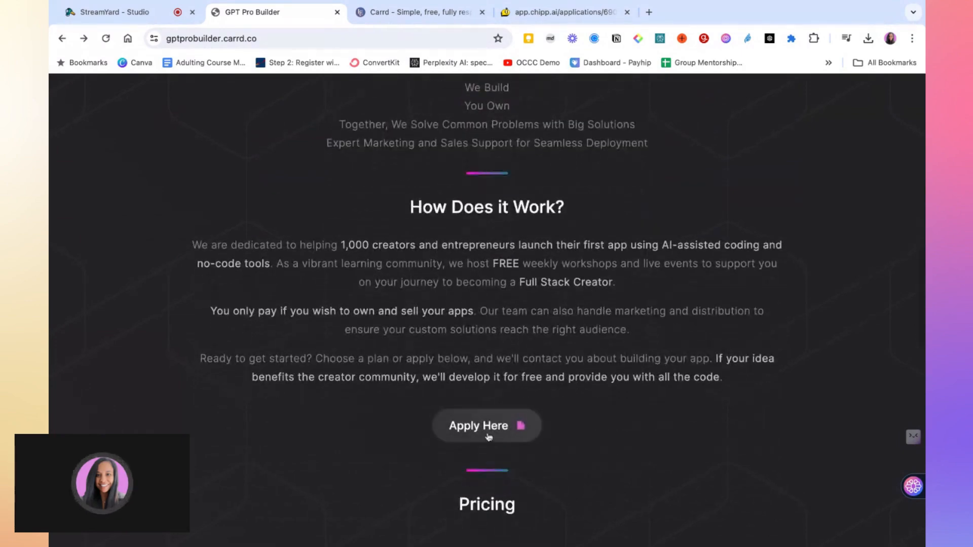
{"action": "scroll", "coordinate": [493, 433], "scroll_direction": "down", "scroll_amount": 1}
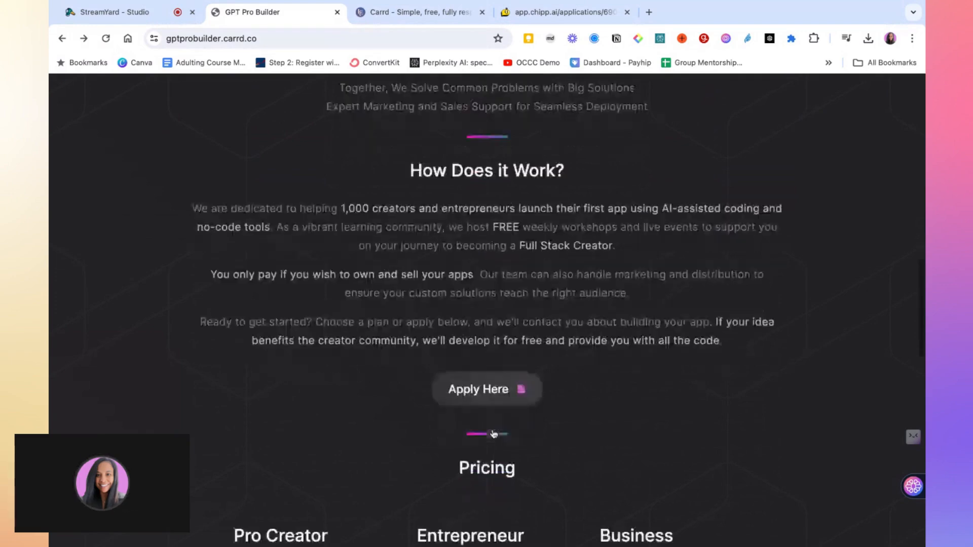
{"action": "scroll", "coordinate": [372, 297], "scroll_direction": "down", "scroll_amount": 4}
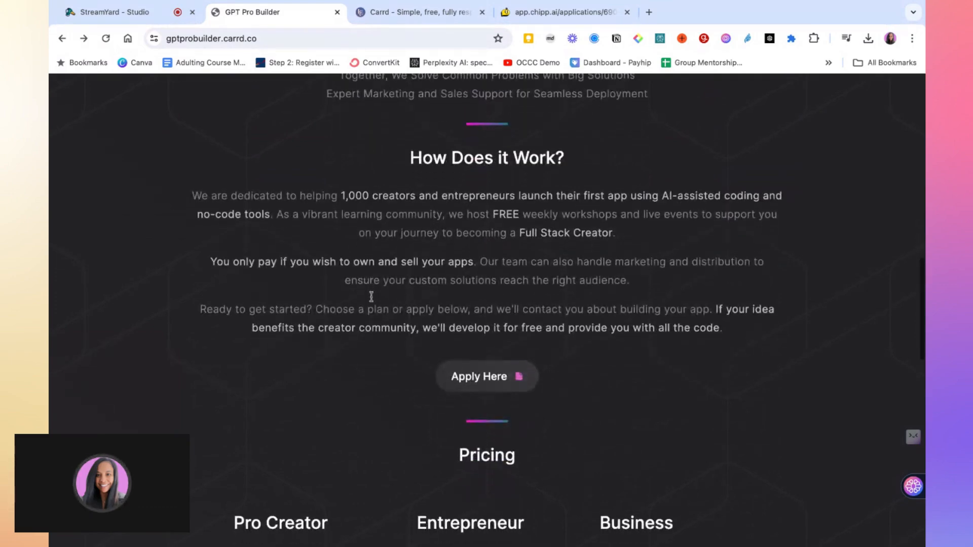
{"action": "scroll", "coordinate": [469, 174], "scroll_direction": "down", "scroll_amount": 3}
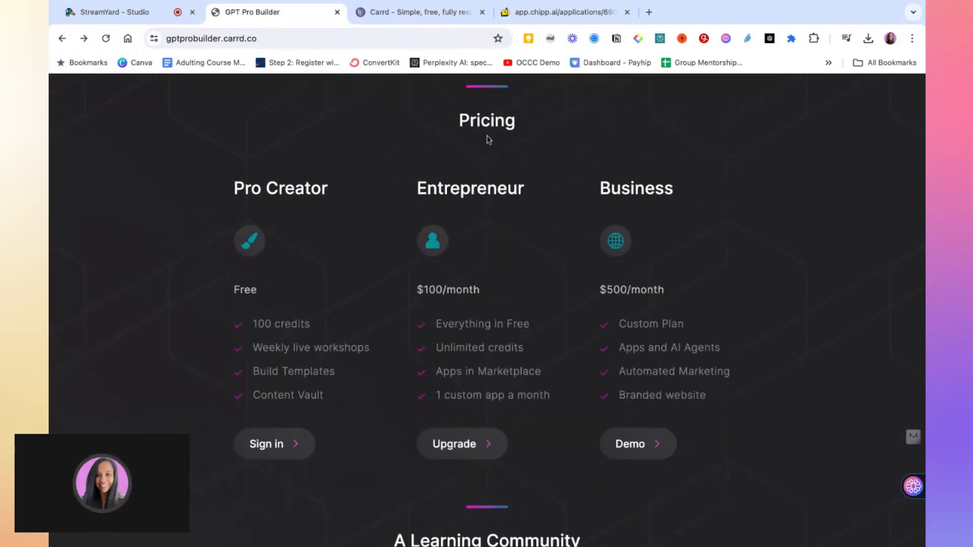
{"action": "scroll", "coordinate": [567, 373], "scroll_direction": "down", "scroll_amount": 1}
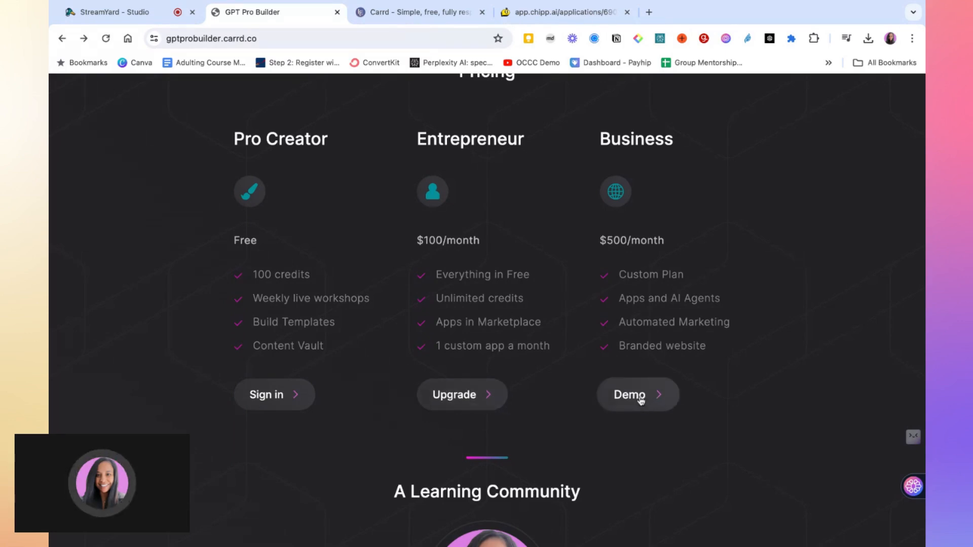
{"action": "scroll", "coordinate": [641, 400], "scroll_direction": "up", "scroll_amount": 1}
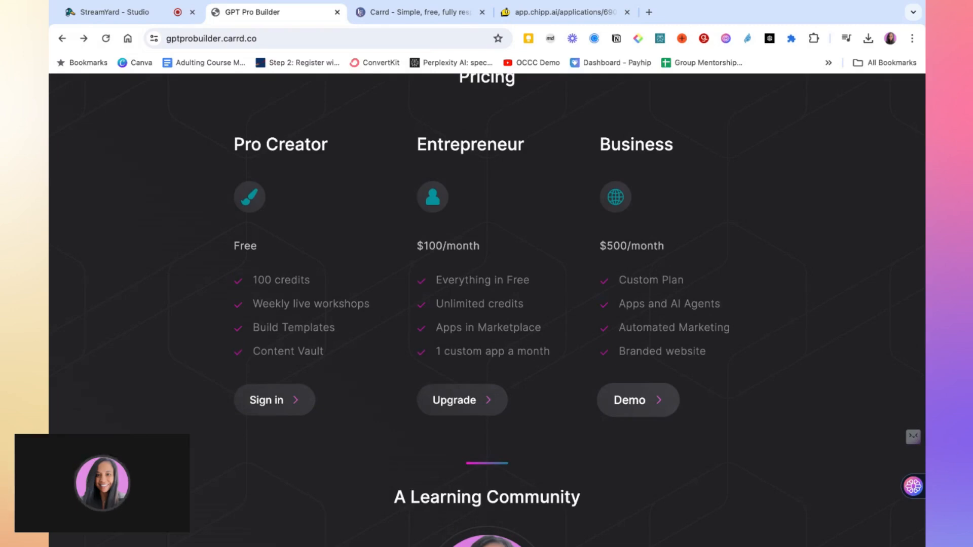
Step: Examine the A Learning Community section, its newsletter subscription link and the social links at the page's end
{"action": "scroll", "coordinate": [638, 400], "scroll_direction": "down", "scroll_amount": 5}
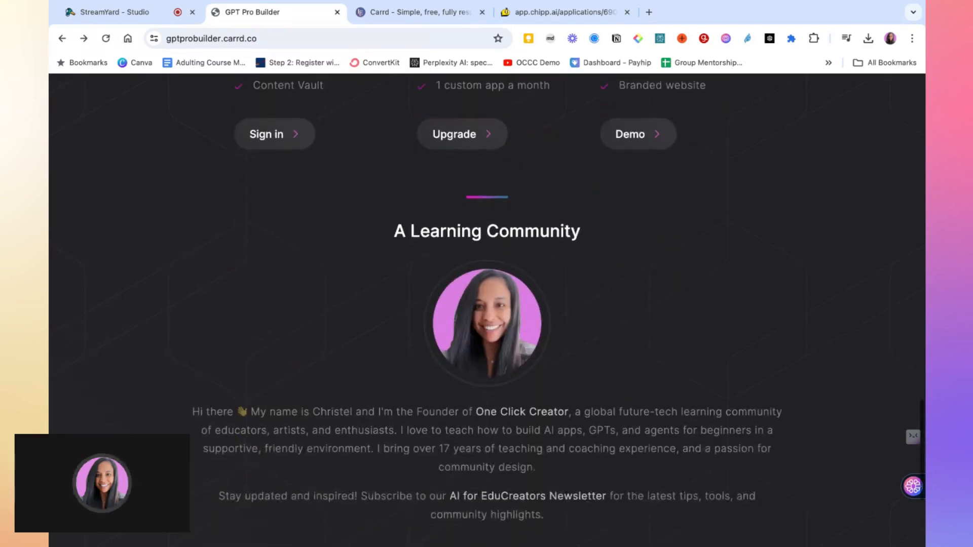
{"action": "scroll", "coordinate": [507, 361], "scroll_direction": "down", "scroll_amount": 2}
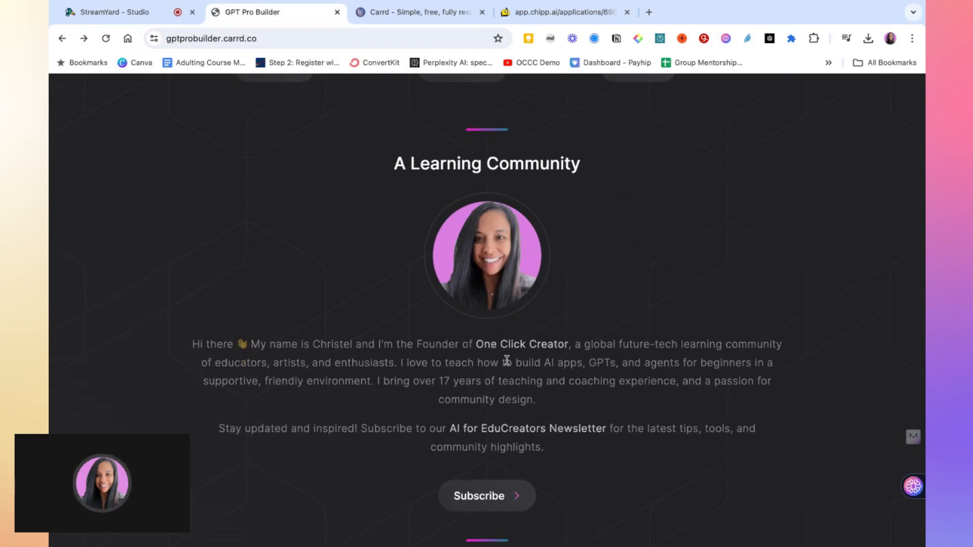
{"action": "scroll", "coordinate": [507, 360], "scroll_direction": "down", "scroll_amount": 1}
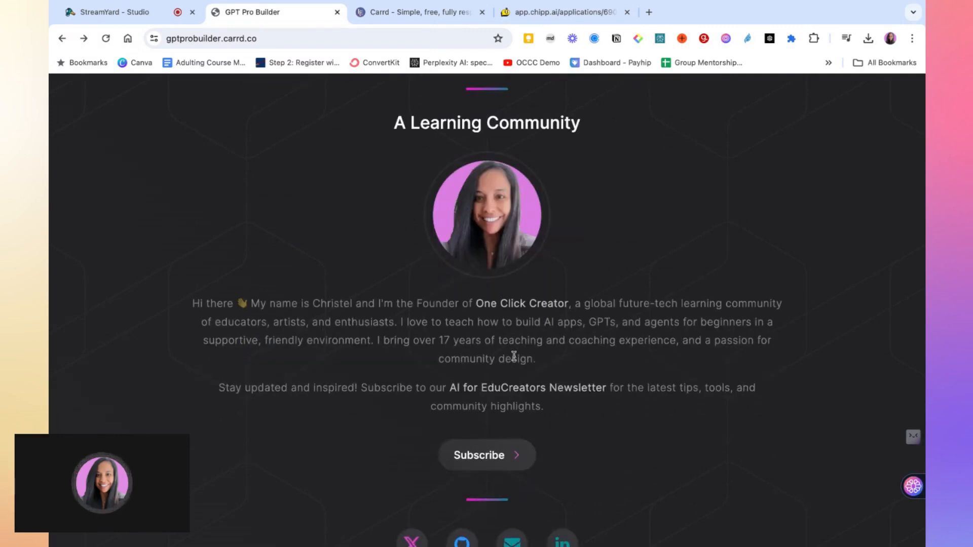
{"action": "scroll", "coordinate": [514, 356], "scroll_direction": "down", "scroll_amount": 1}
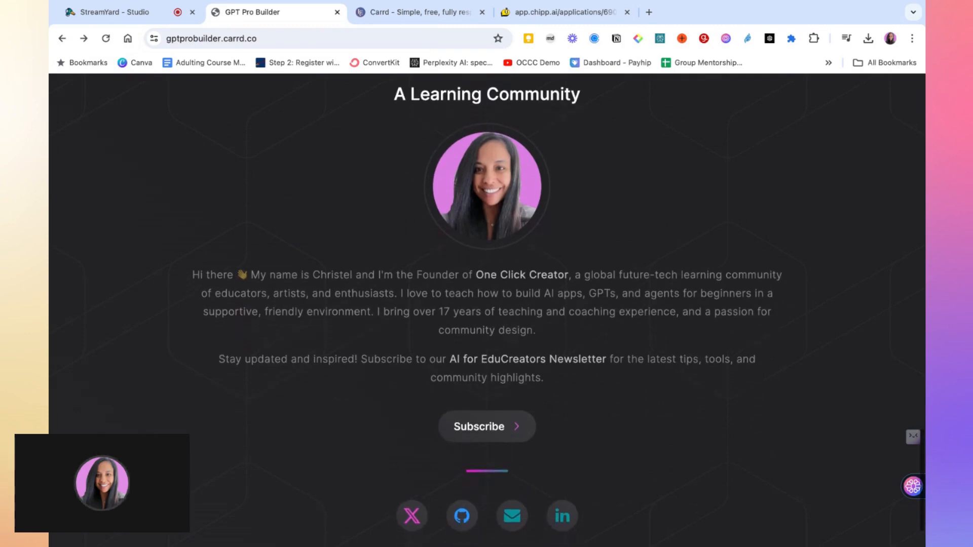
{"action": "scroll", "coordinate": [433, 471], "scroll_direction": "down", "scroll_amount": 2}
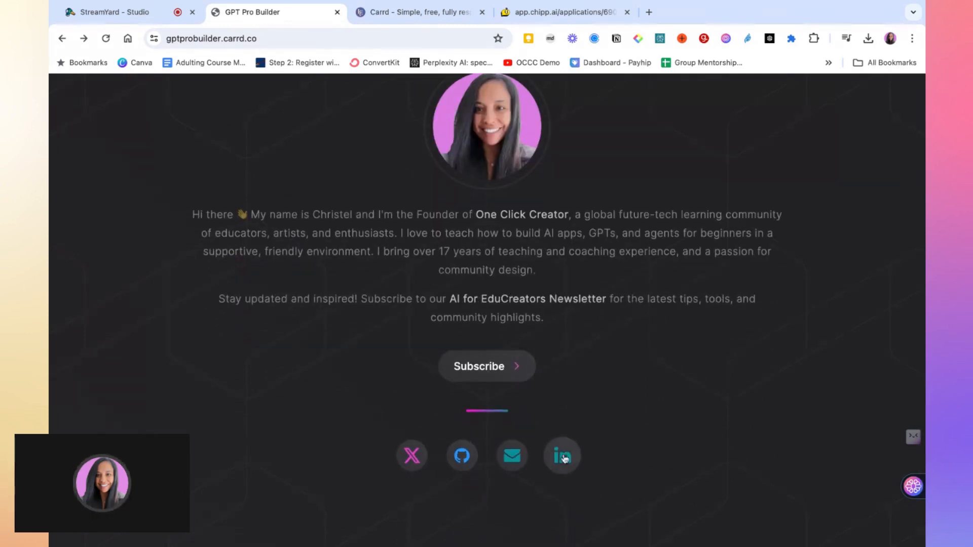
{"action": "scroll", "coordinate": [504, 467], "scroll_direction": "down", "scroll_amount": 1}
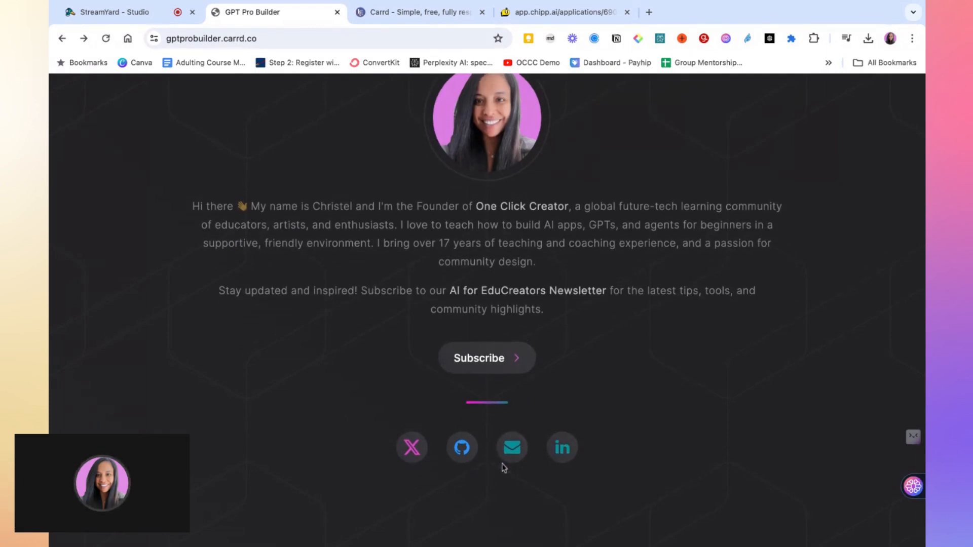
Step: Switch to the Carrd site, browse its starting points and start a new site from the dark Ipsum magna template
{"action": "key", "text": "ctrl+Tab"}
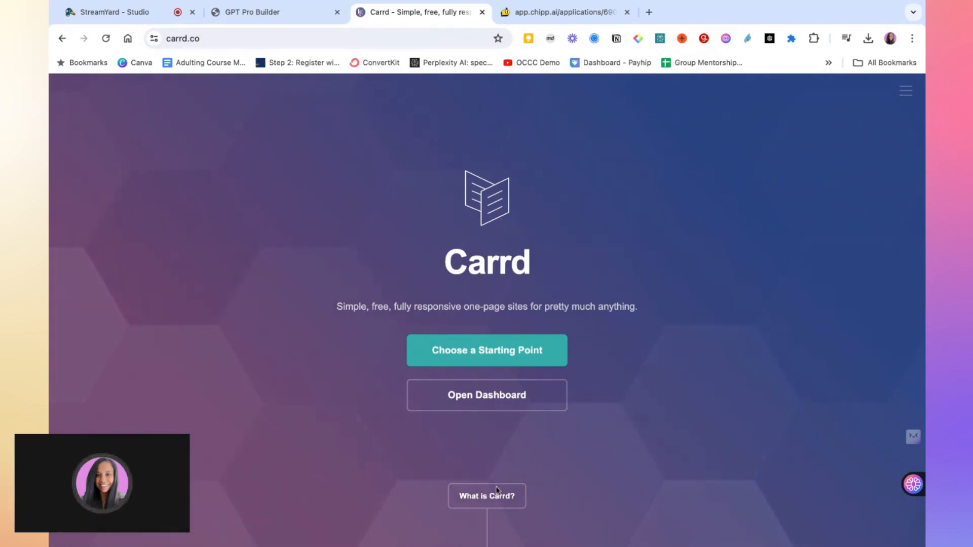
{"action": "left_click", "coordinate": [481, 353]}
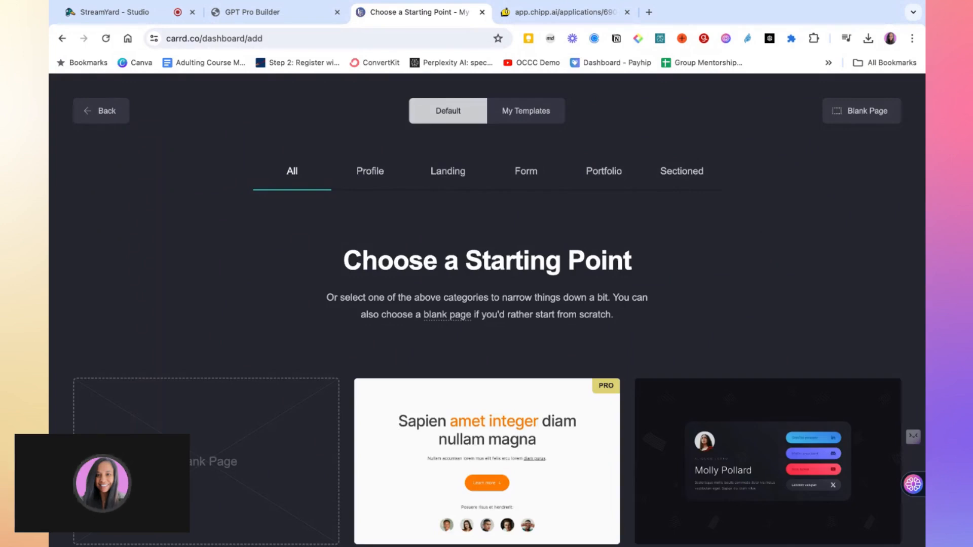
{"action": "scroll", "coordinate": [540, 375], "scroll_direction": "down", "scroll_amount": 6}
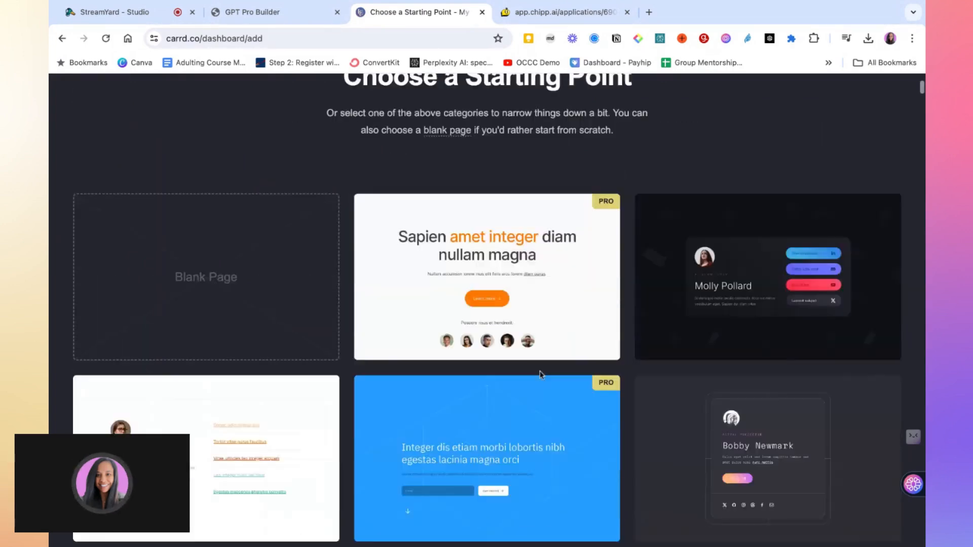
{"action": "scroll", "coordinate": [540, 374], "scroll_direction": "down", "scroll_amount": 6}
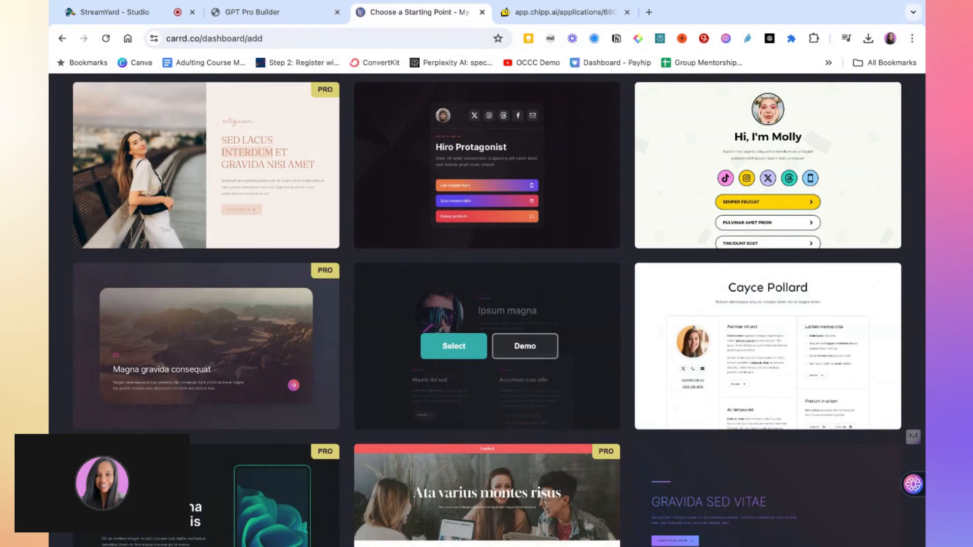
{"action": "scroll", "coordinate": [487, 456], "scroll_direction": "down", "scroll_amount": 3}
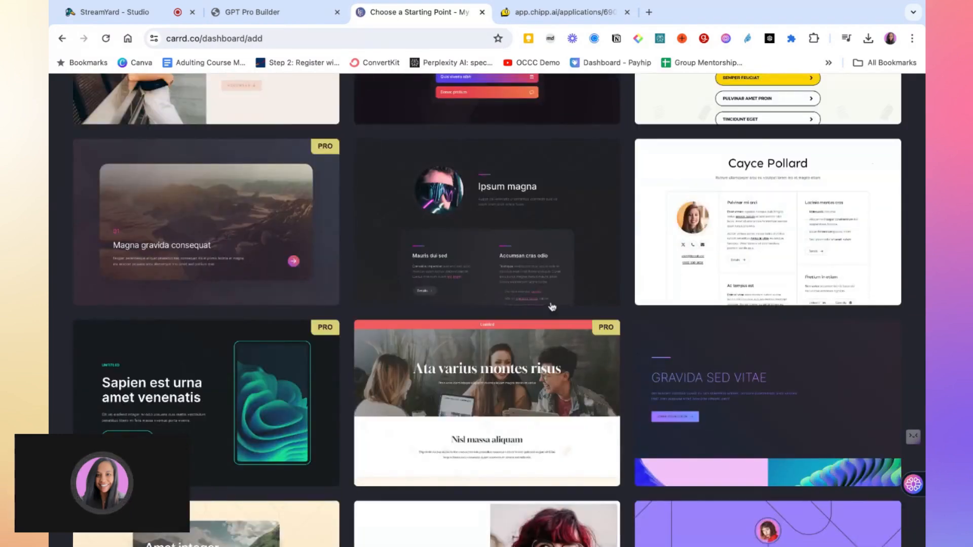
{"action": "mouse_move", "coordinate": [552, 306]}
{"action": "scroll", "coordinate": [552, 306], "scroll_direction": "up", "scroll_amount": 2}
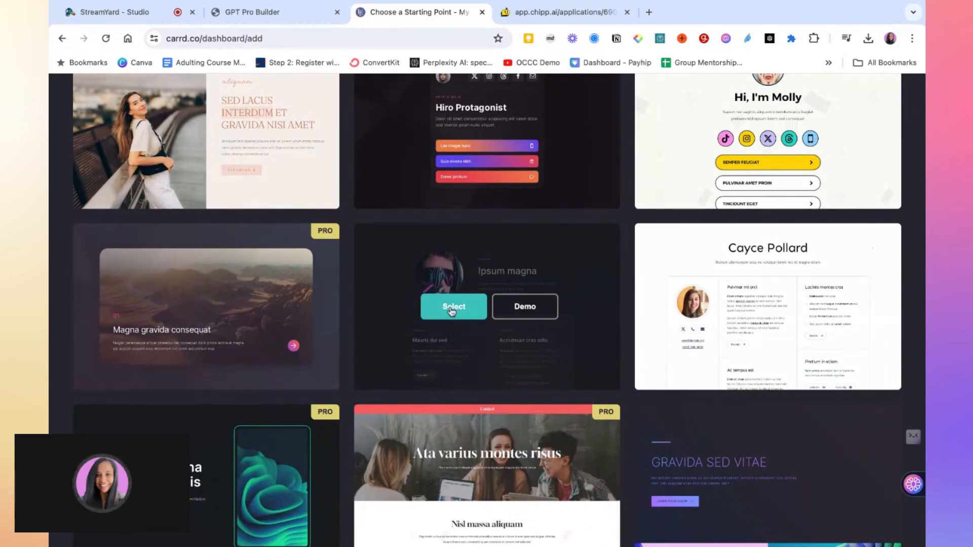
{"action": "scroll", "coordinate": [451, 311], "scroll_direction": "down", "scroll_amount": 8}
{"action": "scroll", "coordinate": [452, 311], "scroll_direction": "up", "scroll_amount": 7}
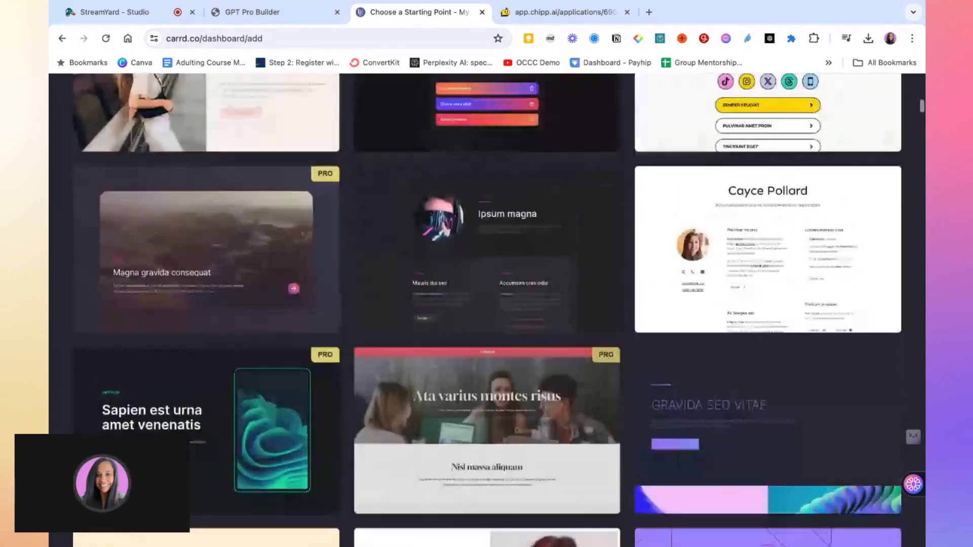
{"action": "scroll", "coordinate": [447, 373], "scroll_direction": "up", "scroll_amount": 3}
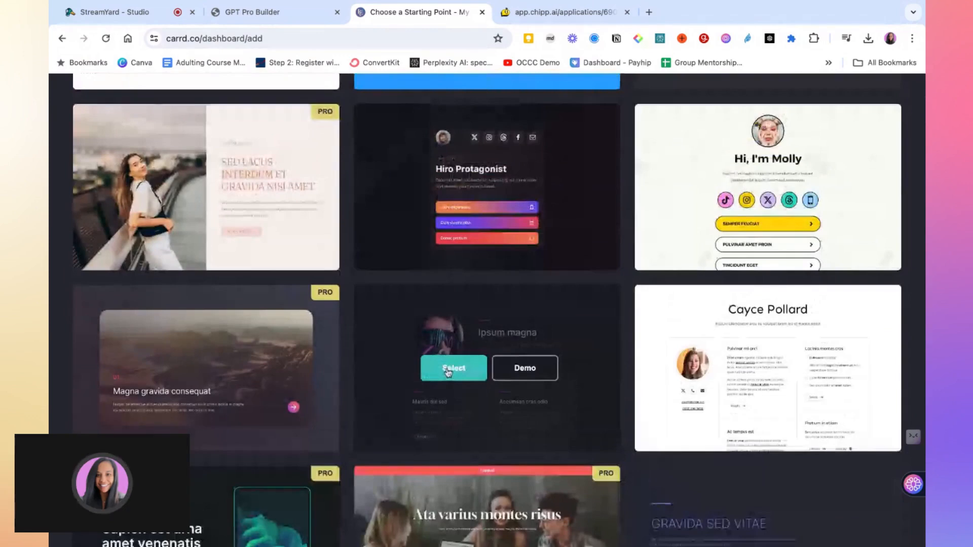
{"action": "left_click", "coordinate": [448, 370]}
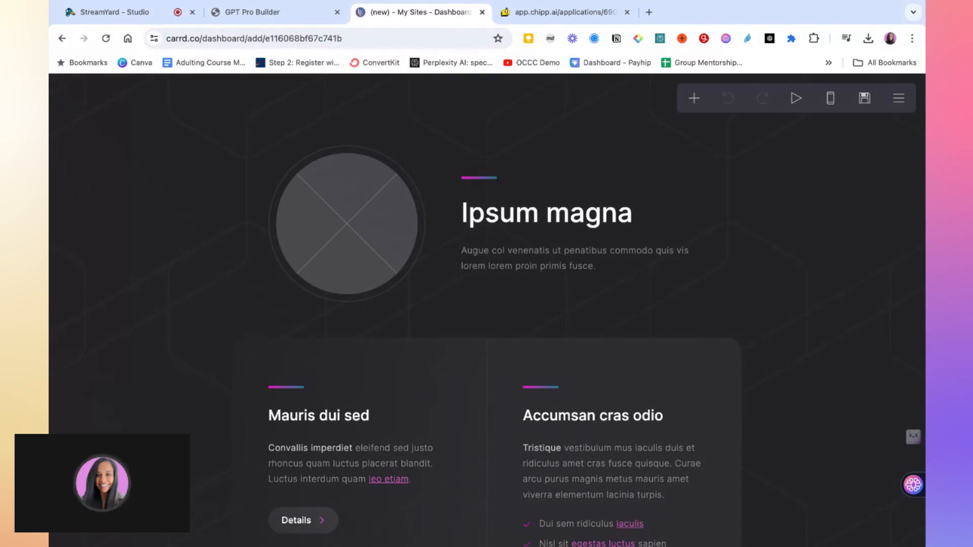
Step: Upload the GPT Pro Builder logo into the header's circular image, enlarging and centring the crop around the whole logo
{"action": "left_click", "coordinate": [537, 221]}
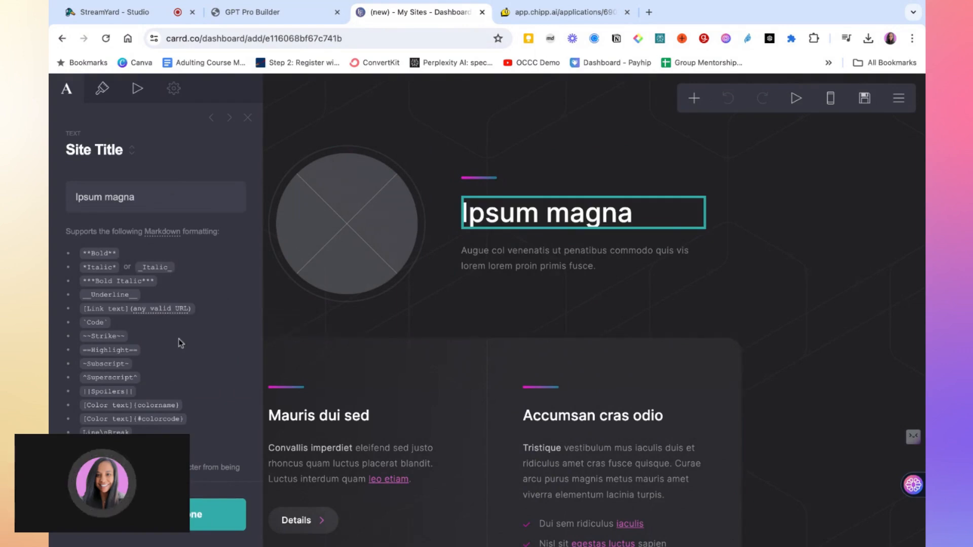
{"action": "left_click", "coordinate": [369, 245]}
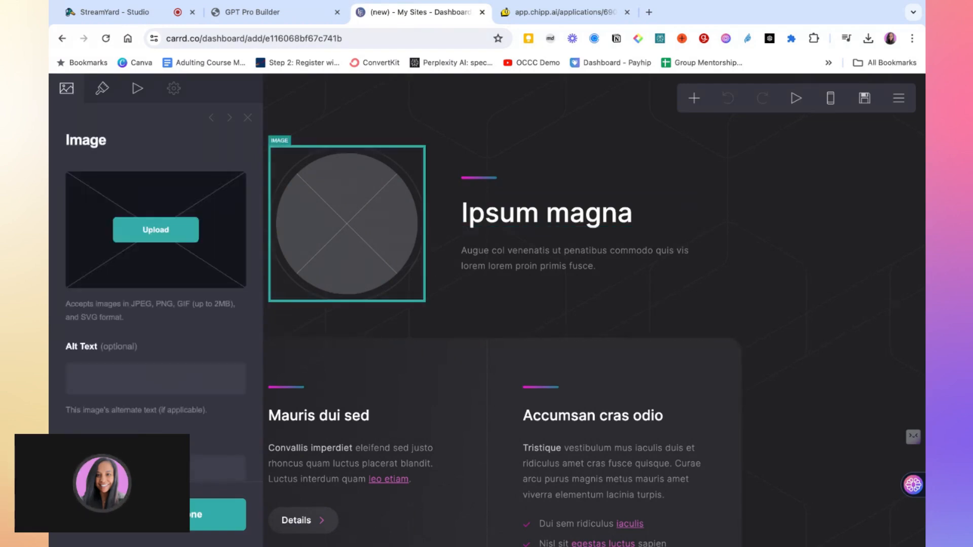
{"action": "left_click", "coordinate": [171, 239]}
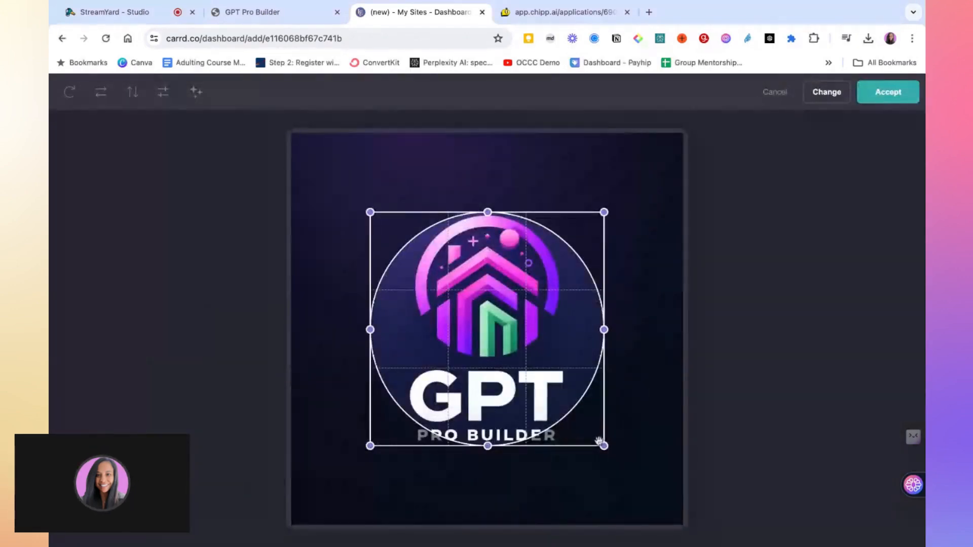
{"action": "left_click_drag", "start_coordinate": [604, 446], "coordinate": [641, 483]}
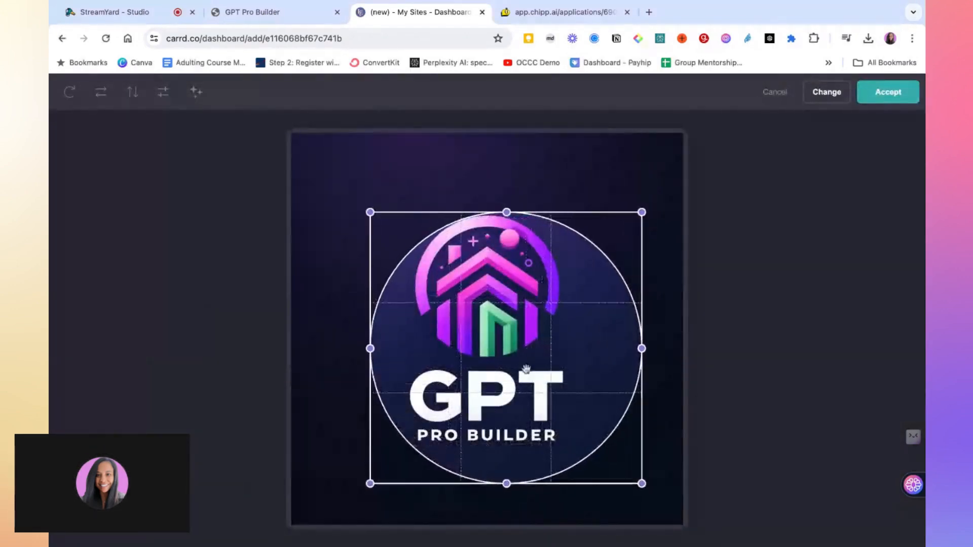
{"action": "mouse_move", "coordinate": [529, 366]}
{"action": "left_mouse_down"}
{"action": "mouse_move", "coordinate": [510, 351]}
{"action": "mouse_move", "coordinate": [526, 370]}
{"action": "left_mouse_up"}
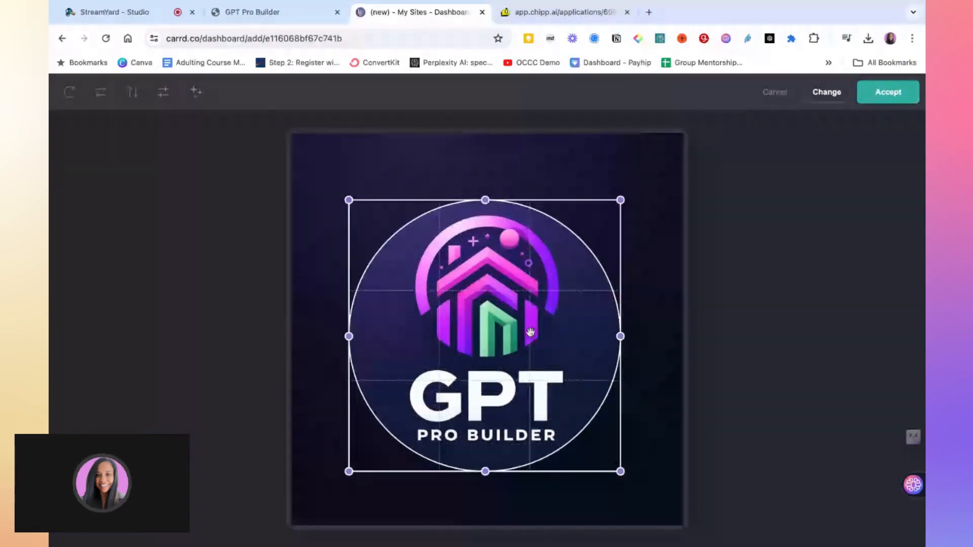
{"action": "left_click", "coordinate": [892, 100]}
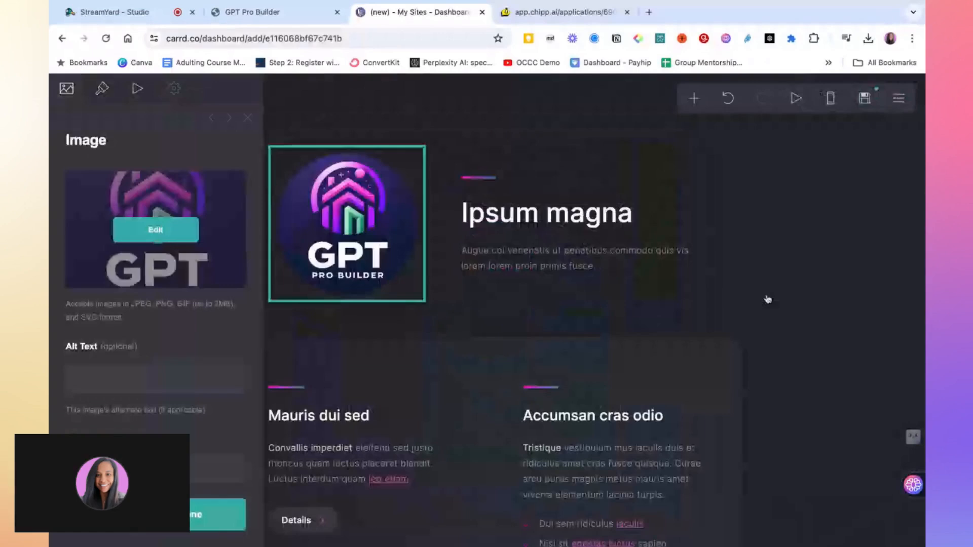
Step: Examine the settings of the Details button under Mauris dui sed and close them
{"action": "scroll", "coordinate": [550, 282], "scroll_direction": "down", "scroll_amount": 3}
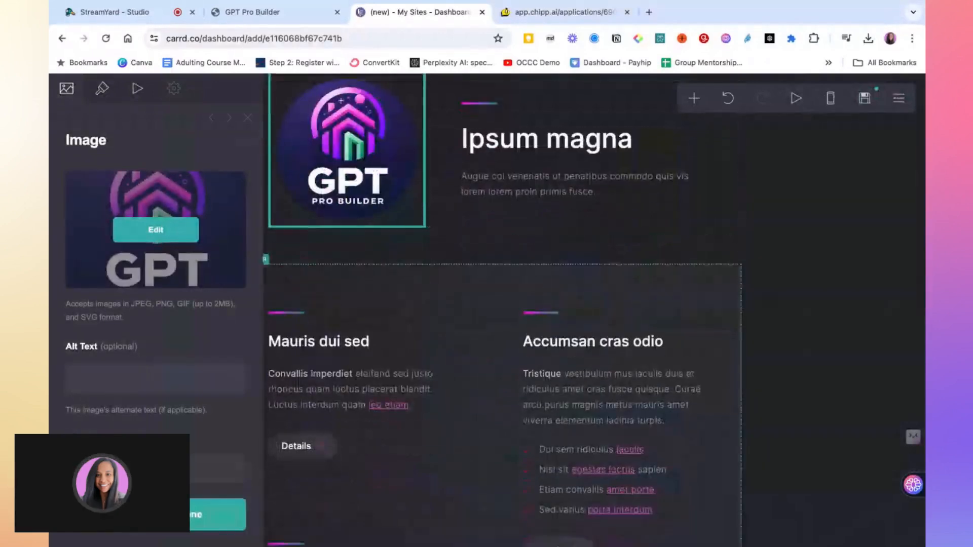
{"action": "scroll", "coordinate": [505, 370], "scroll_direction": "down", "scroll_amount": 3}
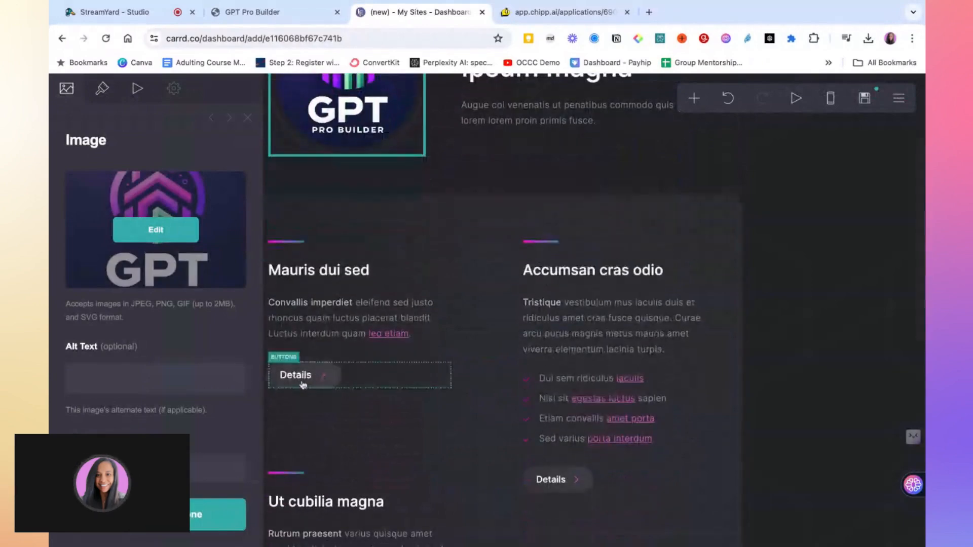
{"action": "left_click", "coordinate": [303, 384]}
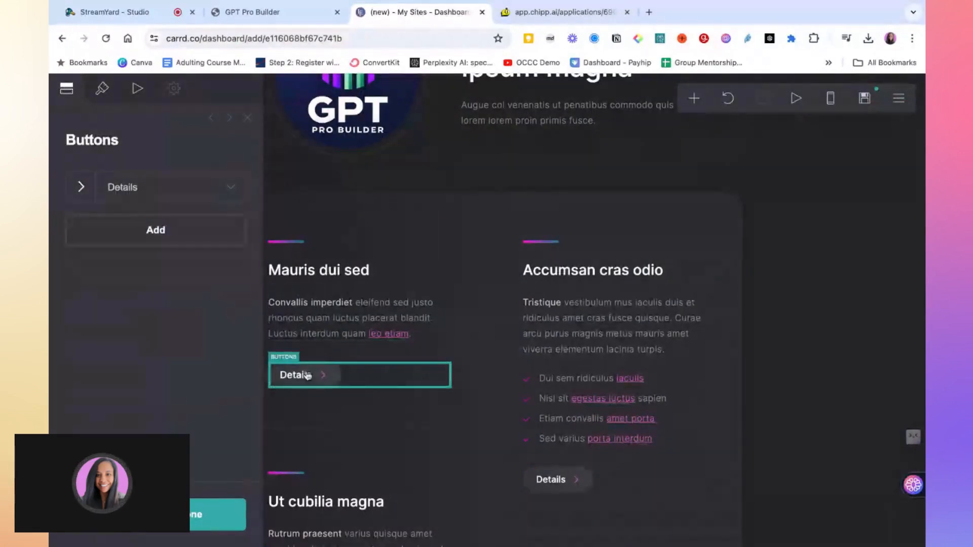
{"action": "mouse_move", "coordinate": [307, 376]}
{"action": "left_mouse_down"}
{"action": "mouse_move", "coordinate": [379, 320]}
{"action": "mouse_move", "coordinate": [383, 252]}
{"action": "mouse_move", "coordinate": [356, 390]}
{"action": "mouse_move", "coordinate": [324, 376]}
{"action": "left_mouse_up"}
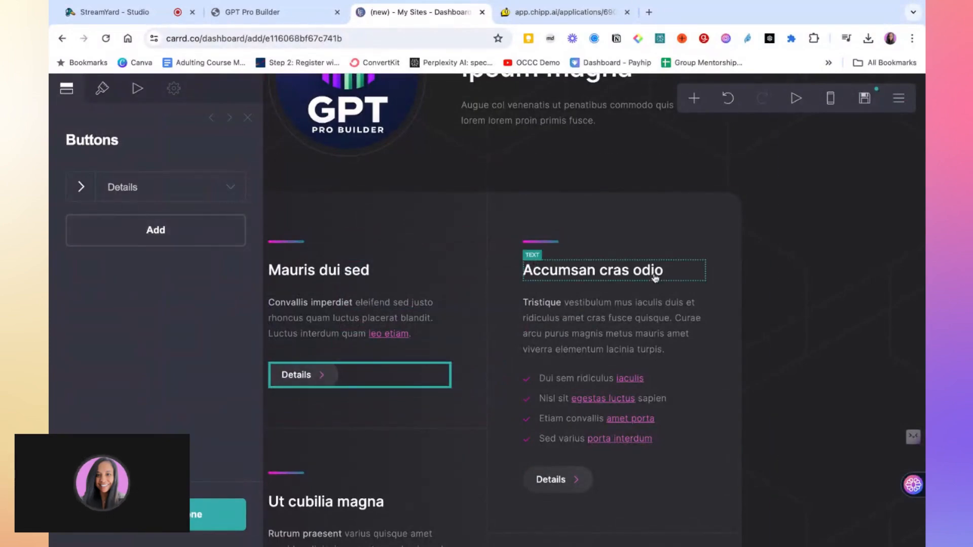
{"action": "left_click", "coordinate": [217, 515]}
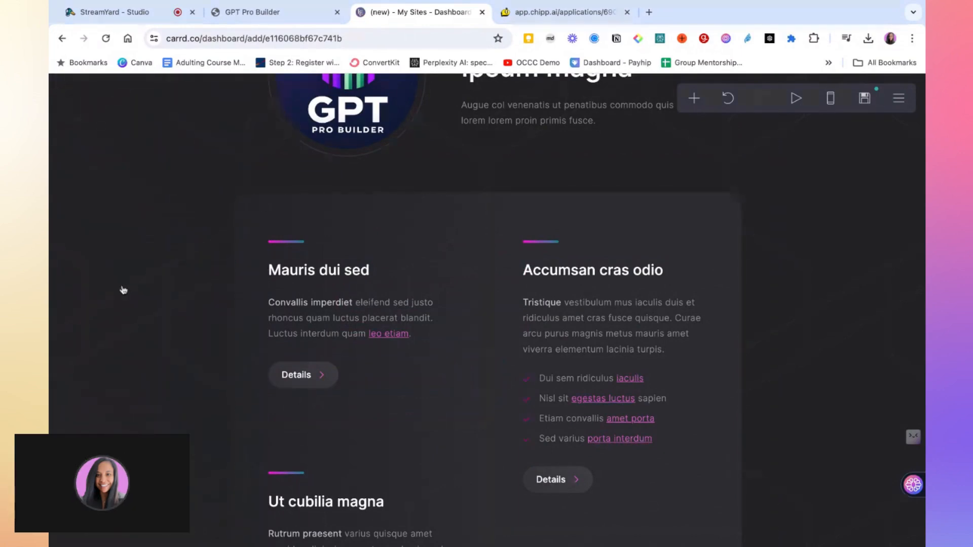
Step: View the header logo's image settings and close them
{"action": "scroll", "coordinate": [394, 246], "scroll_direction": "up", "scroll_amount": 2}
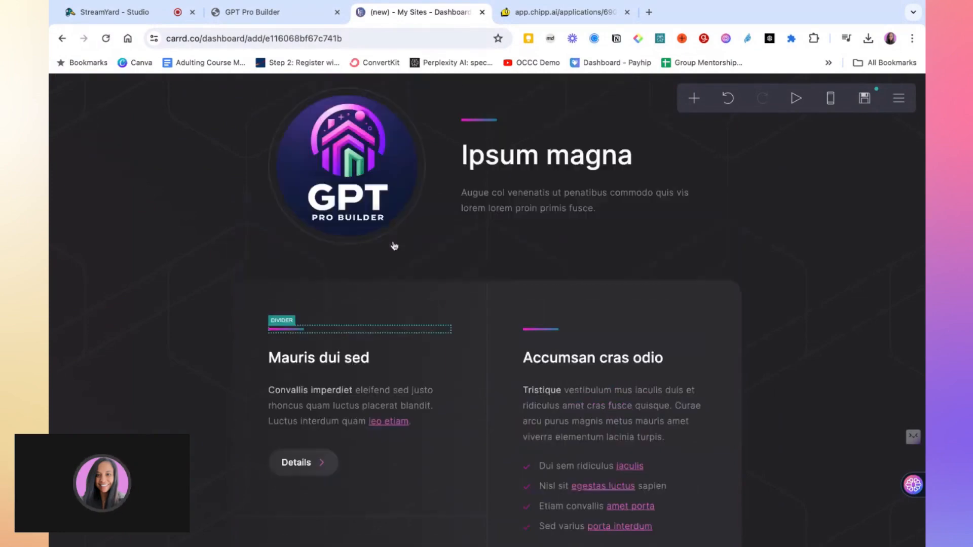
{"action": "scroll", "coordinate": [395, 247], "scroll_direction": "up", "scroll_amount": 1}
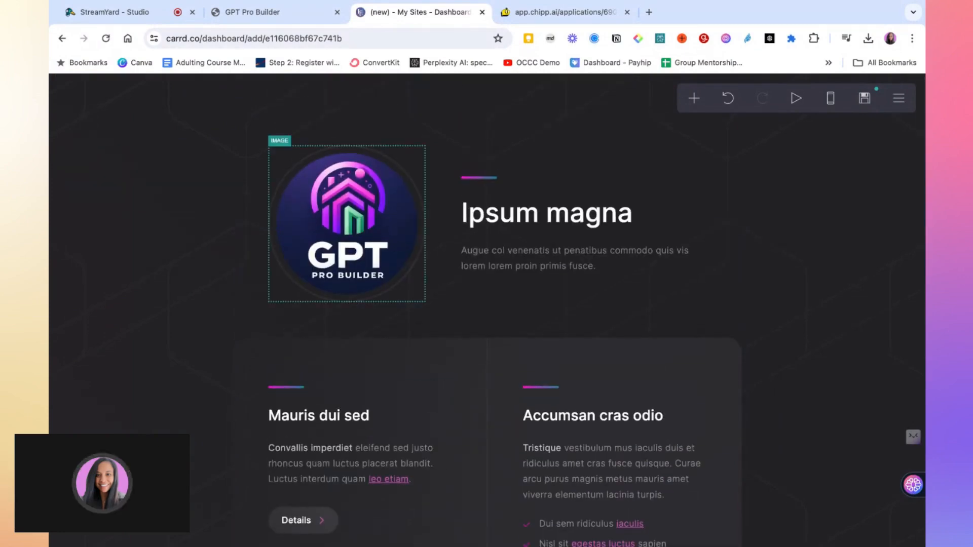
{"action": "left_click", "coordinate": [359, 167]}
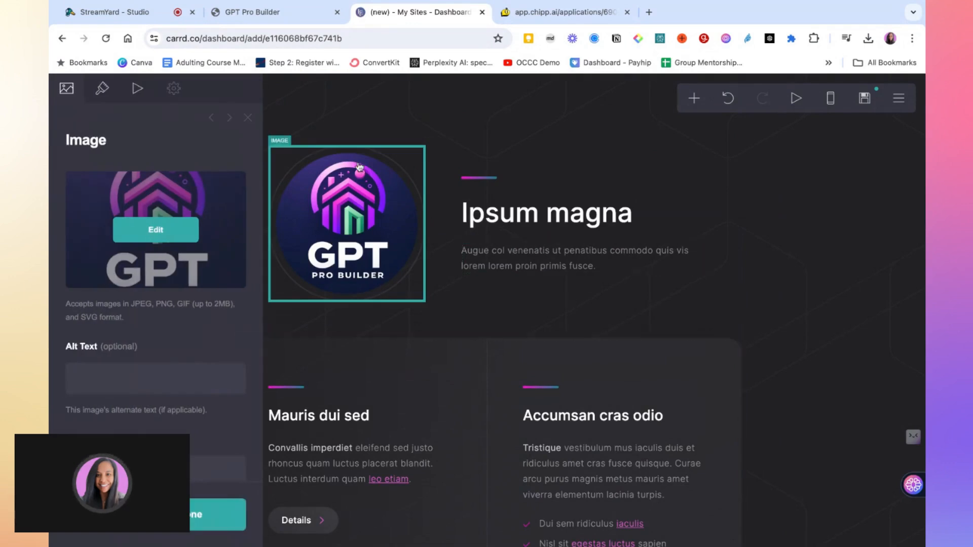
{"action": "left_click", "coordinate": [246, 119]}
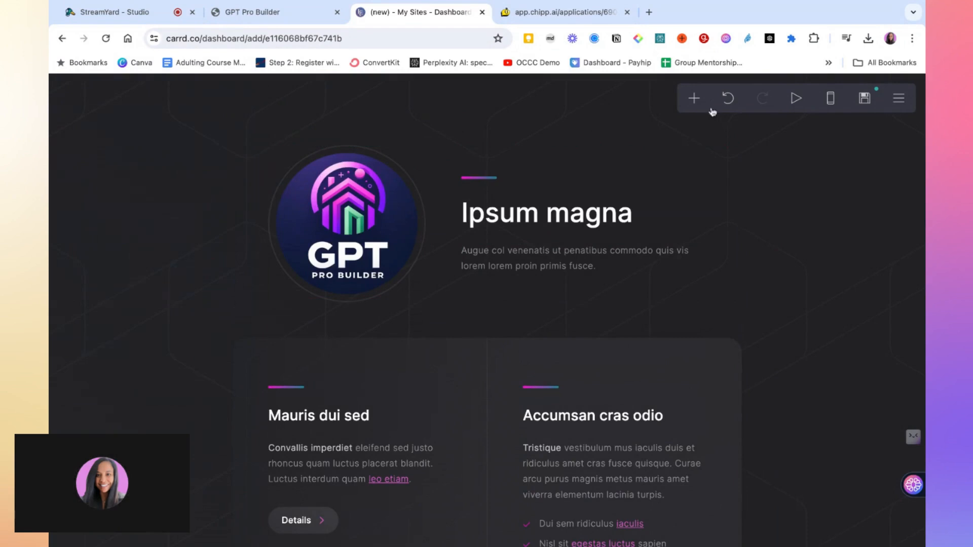
Step: Review the types of elements that can be added to the page, dismissing the page settings too
{"action": "left_click", "coordinate": [695, 100]}
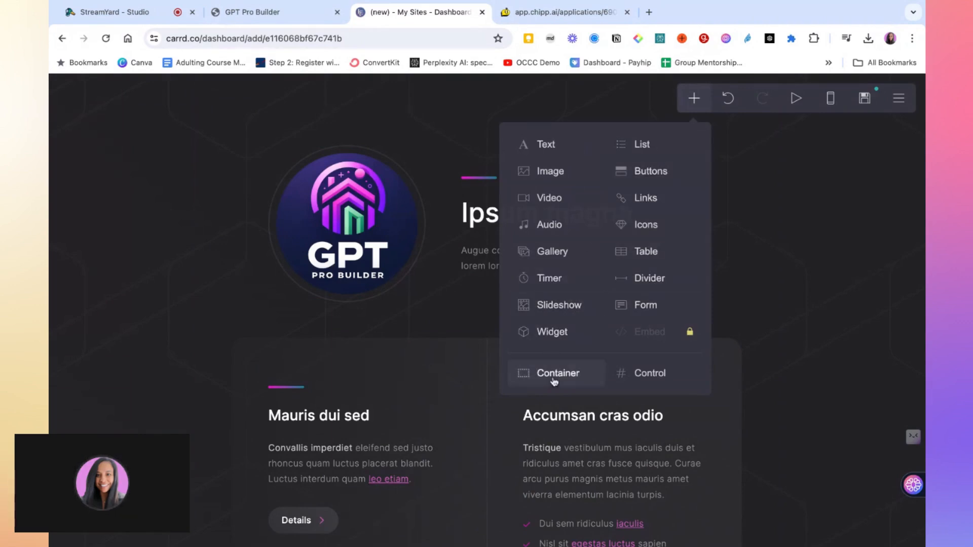
{"action": "left_click", "coordinate": [766, 261]}
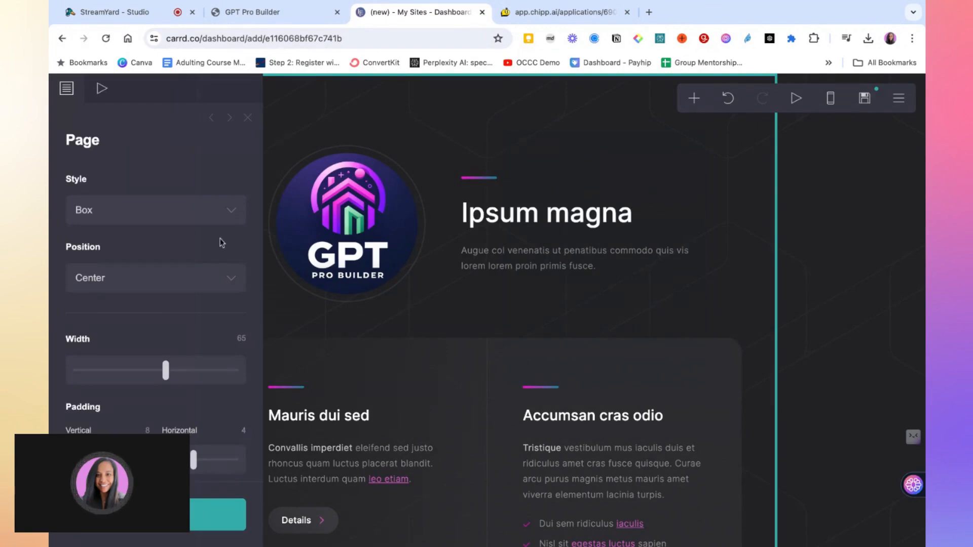
{"action": "left_click", "coordinate": [247, 117]}
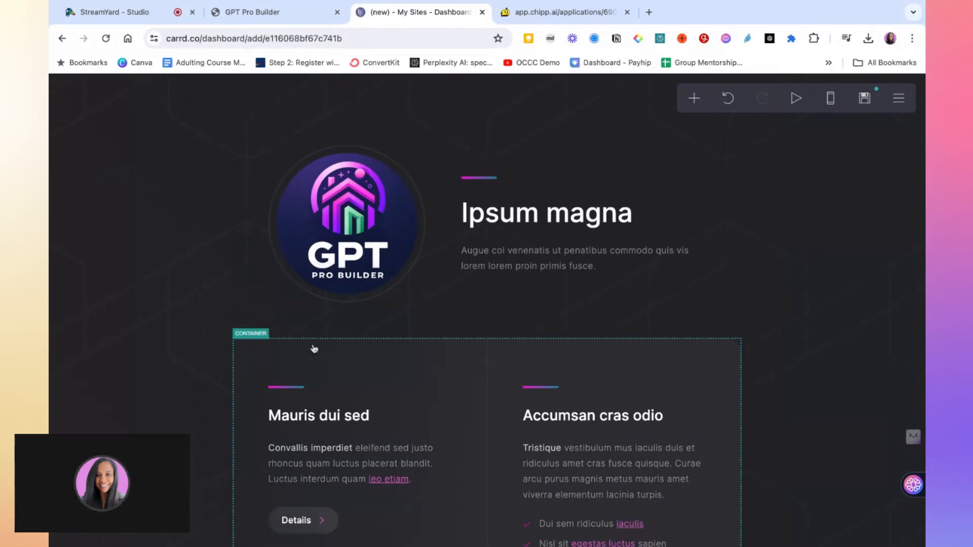
Step: Change the label of the Details button under Mauris dui sed to "Try for free"
{"action": "scroll", "coordinate": [313, 347], "scroll_direction": "down", "scroll_amount": 1}
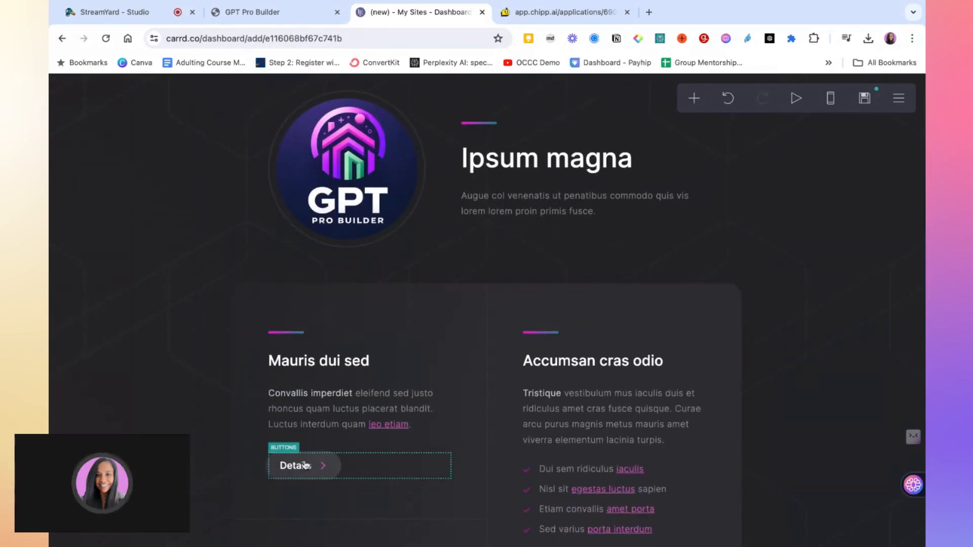
{"action": "left_click", "coordinate": [301, 466]}
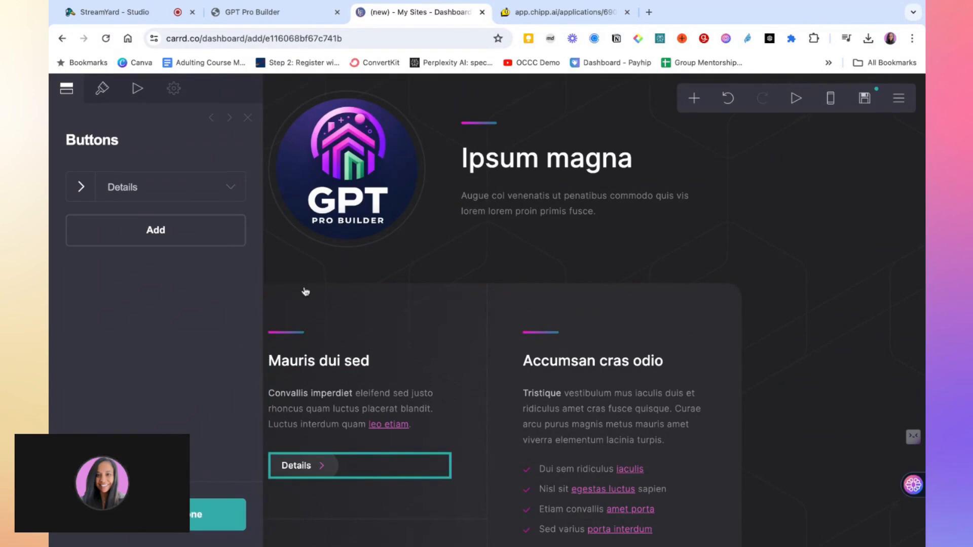
{"action": "left_click", "coordinate": [225, 191]}
{"action": "left_click", "coordinate": [148, 257]}
{"action": "key", "text": "shift+Left"}
{"action": "key", "text": "shift+Left"}
{"action": "key", "text": "shift+Left"}
{"action": "key", "text": "shift+Left"}
{"action": "key", "text": "shift+Left"}
{"action": "key", "text": "shift+Left"}
{"action": "key", "text": "shift+Left"}
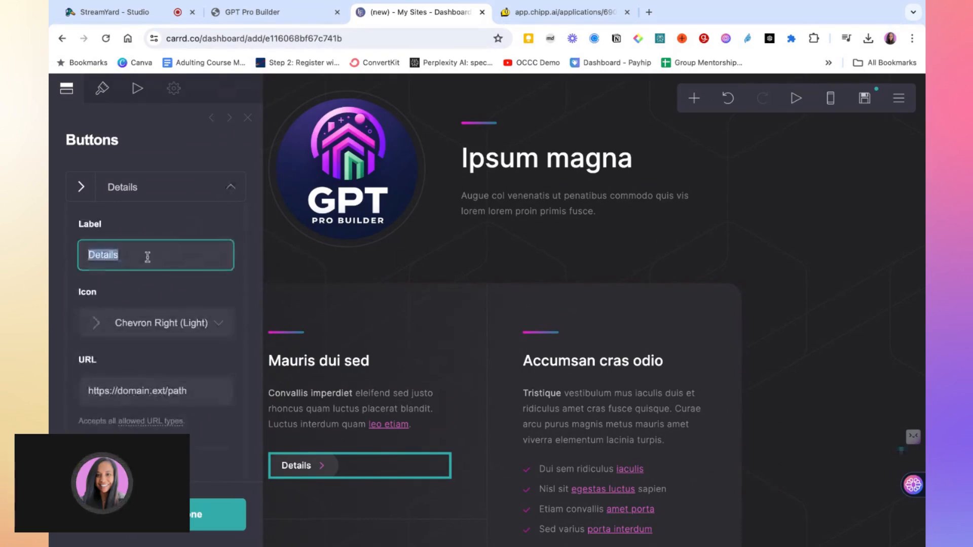
{"action": "type", "text": "Try for t"}
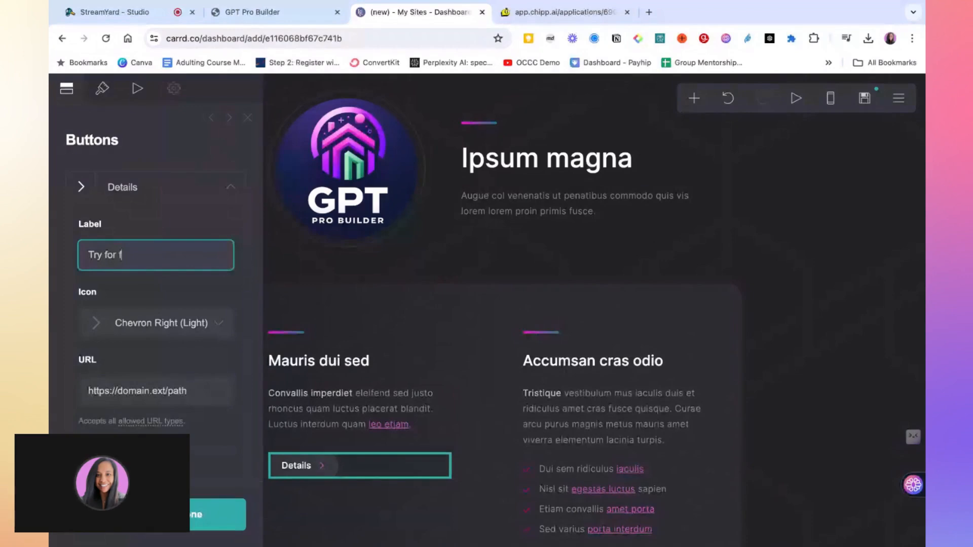
{"action": "key", "text": "BackSpace"}
{"action": "type", "text": "free"}
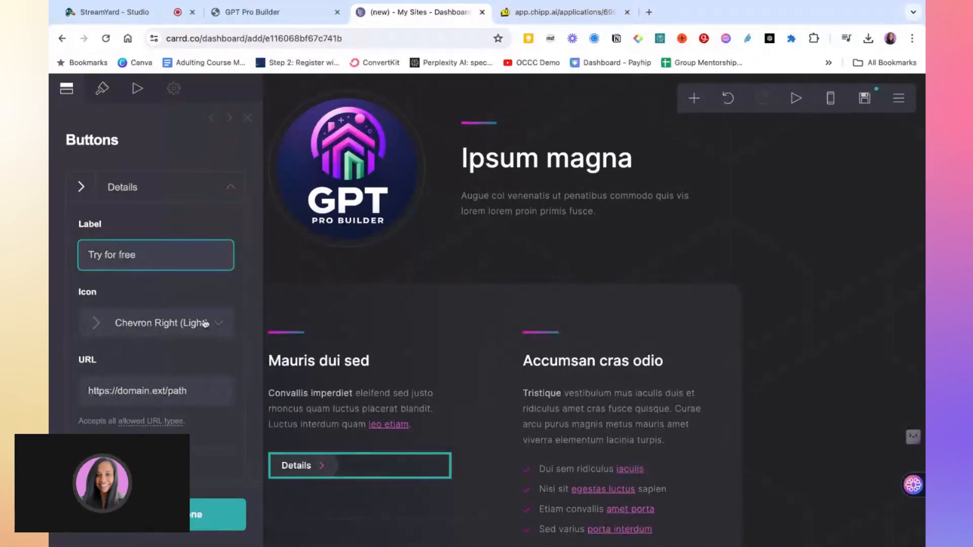
Step: Examine the "Try for free" button's icon choices, URL field and colour options
{"action": "left_click", "coordinate": [144, 324]}
{"action": "scroll", "coordinate": [169, 354], "scroll_direction": "up", "scroll_amount": 6}
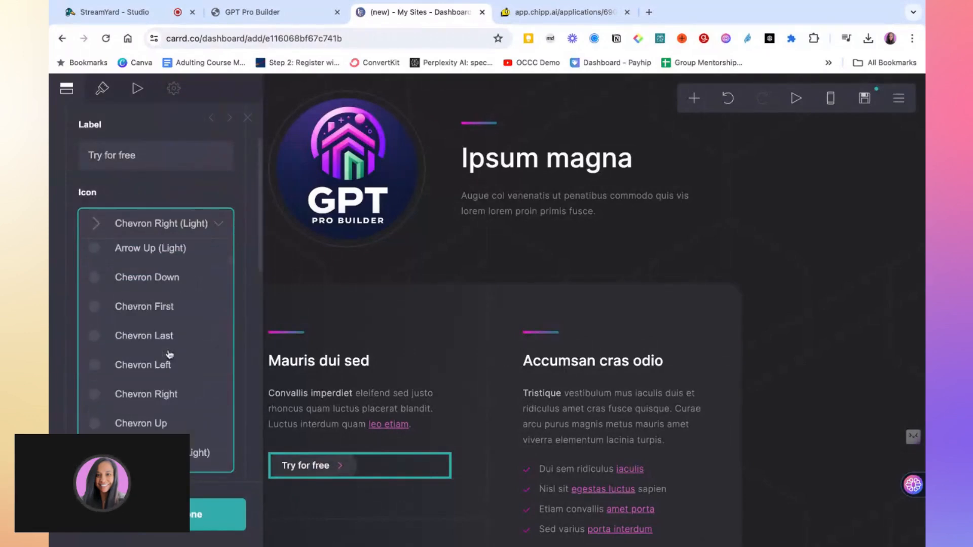
{"action": "left_click", "coordinate": [194, 191]}
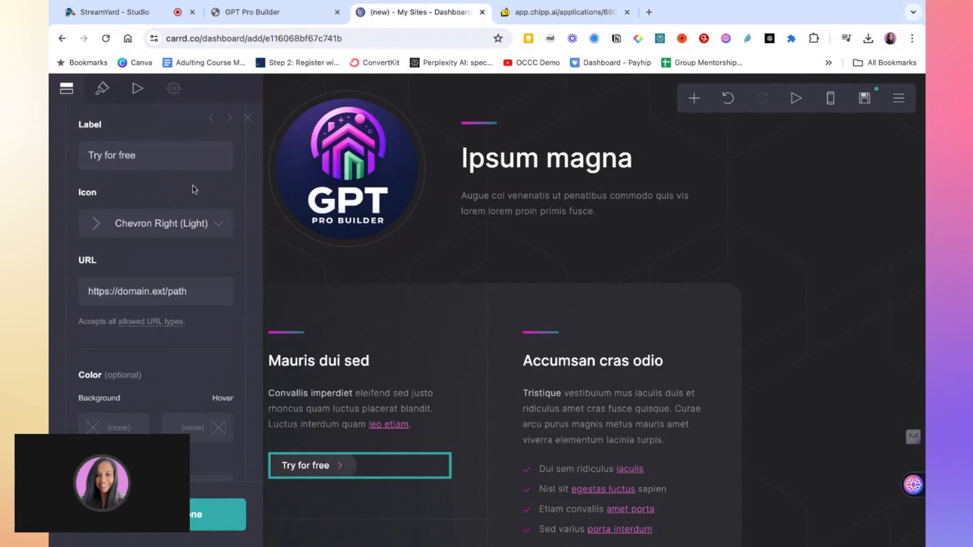
{"action": "left_click", "coordinate": [165, 294]}
{"action": "scroll", "coordinate": [172, 284], "scroll_direction": "down", "scroll_amount": 2}
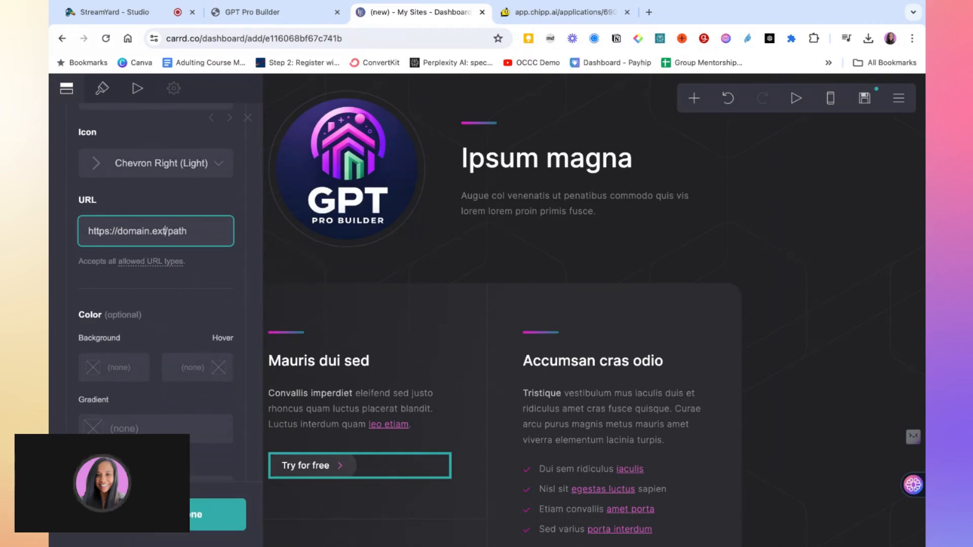
Step: Switch to the published GPT Pro Builder page, open the app through Start Building, and begin the "Let's build a GPT business" conversation
{"action": "key", "text": "ctrl+shift+Tab"}
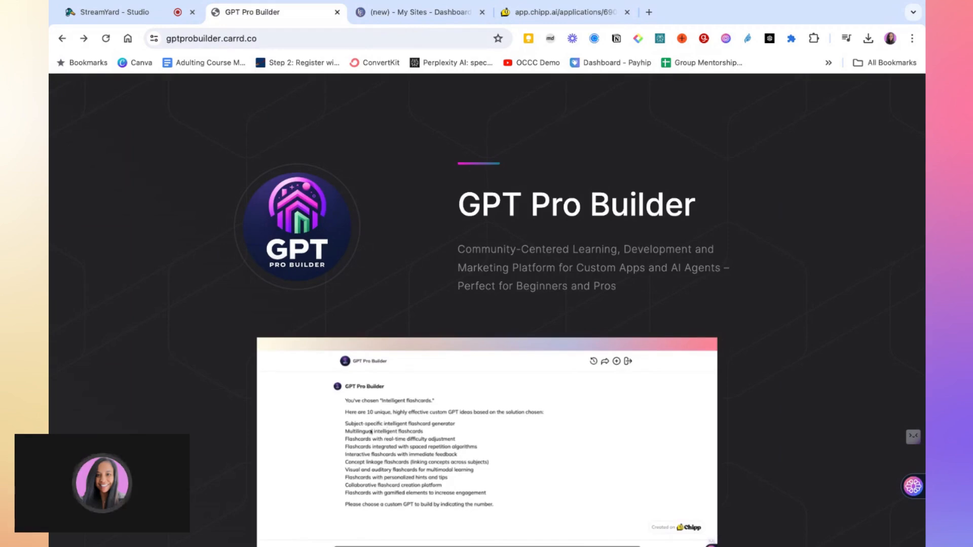
{"action": "scroll", "coordinate": [360, 427], "scroll_direction": "down", "scroll_amount": 10}
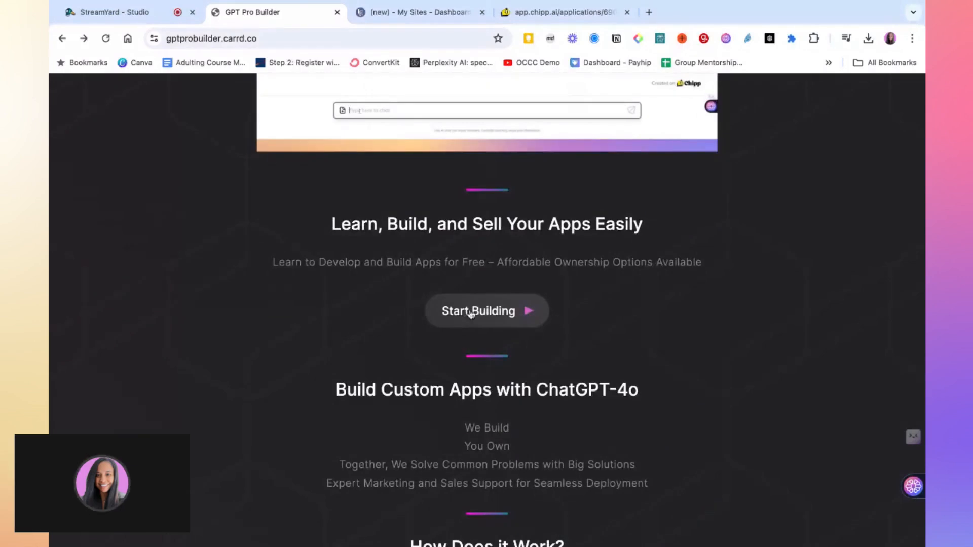
{"action": "left_click", "coordinate": [471, 313]}
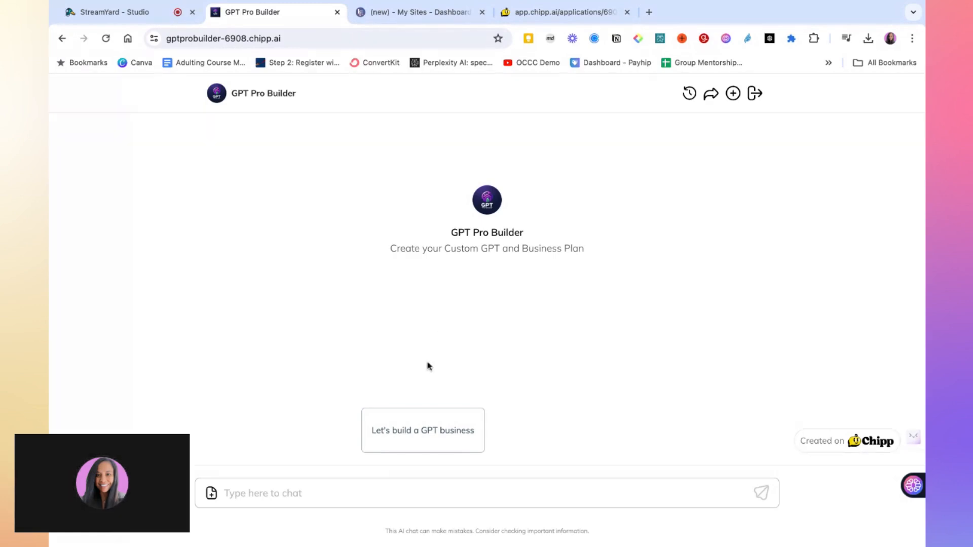
{"action": "left_click", "coordinate": [396, 435]}
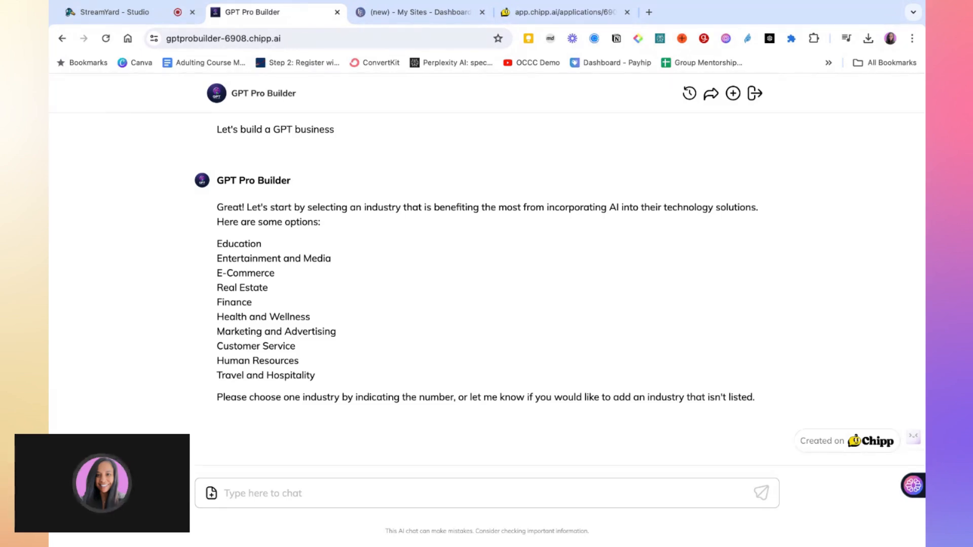
Step: Choose industry 10, Travel and Hospitality, and pain point 1, managing and personalizing customer experiences, in the chat
{"action": "left_click", "coordinate": [301, 493]}
{"action": "type", "text": "10"}
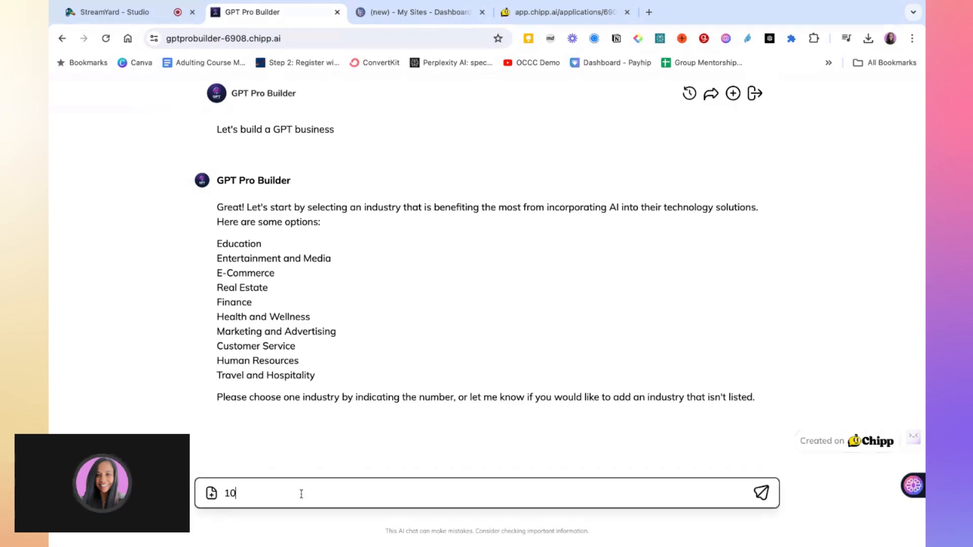
{"action": "key", "text": "Return"}
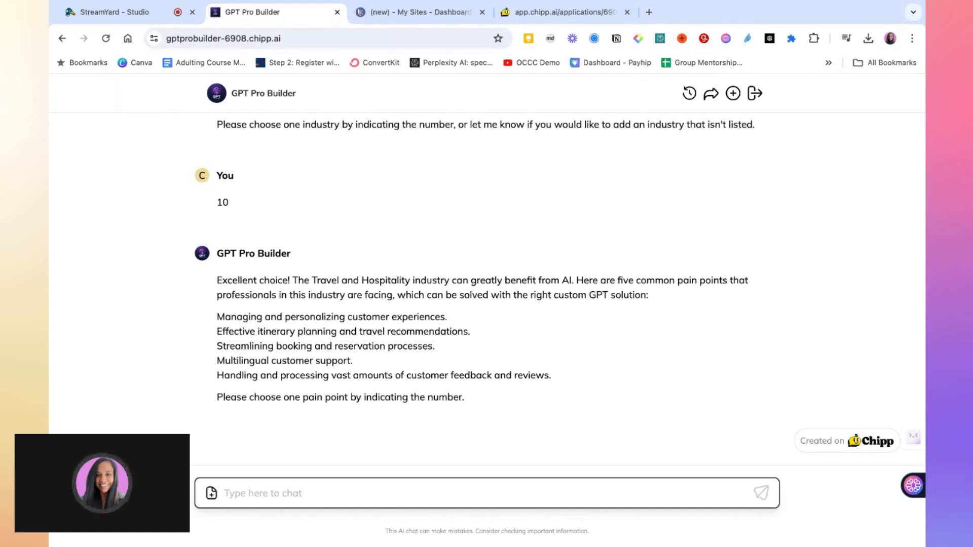
{"action": "type", "text": "1"}
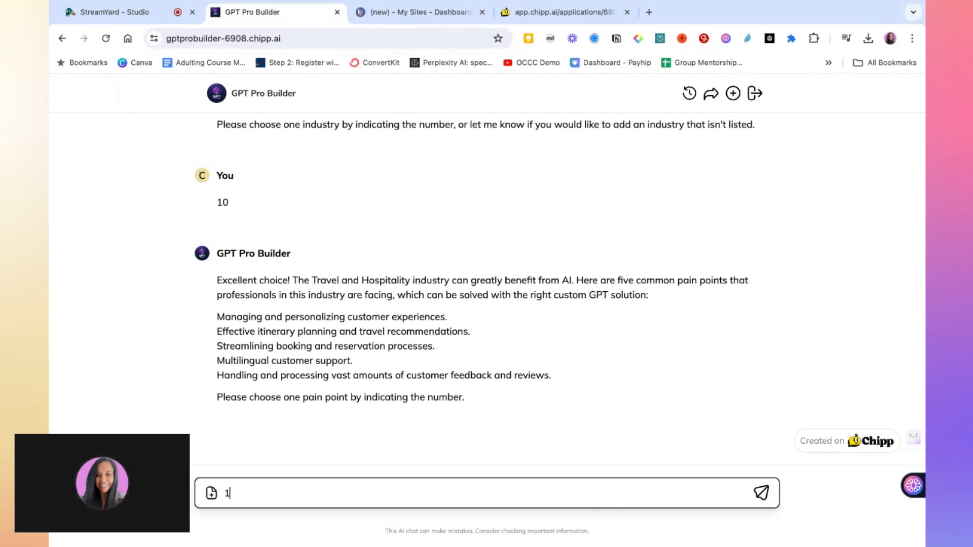
{"action": "left_click", "coordinate": [761, 493]}
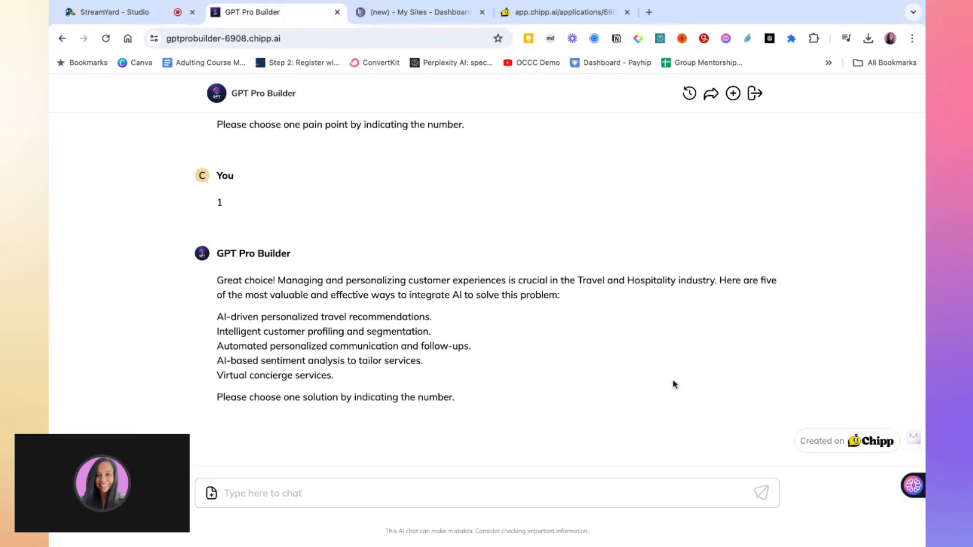
Step: Choose solution 1, AI-driven personalized travel recommendations, and custom GPT idea 2, Customized Itinerary Planning
{"action": "left_click", "coordinate": [475, 494]}
{"action": "type", "text": "1"}
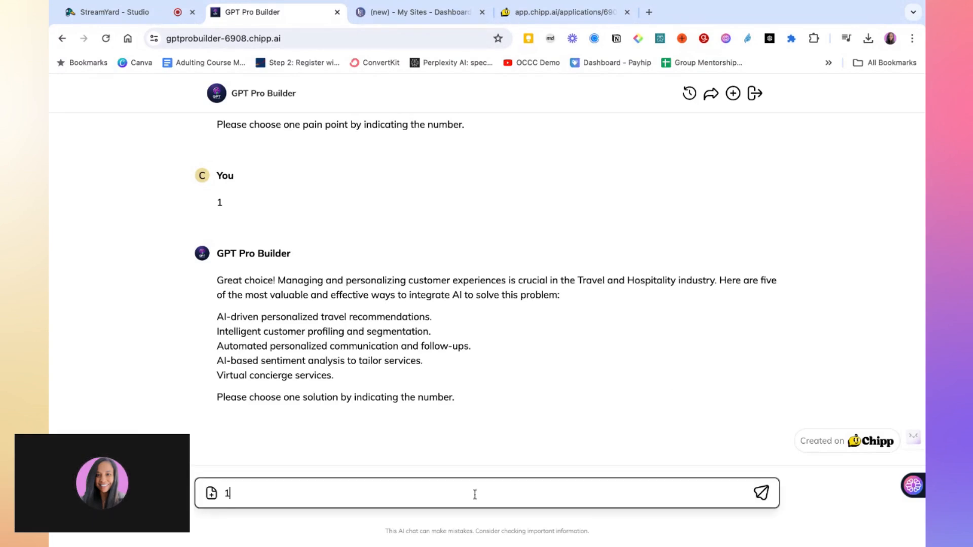
{"action": "left_click", "coordinate": [760, 494]}
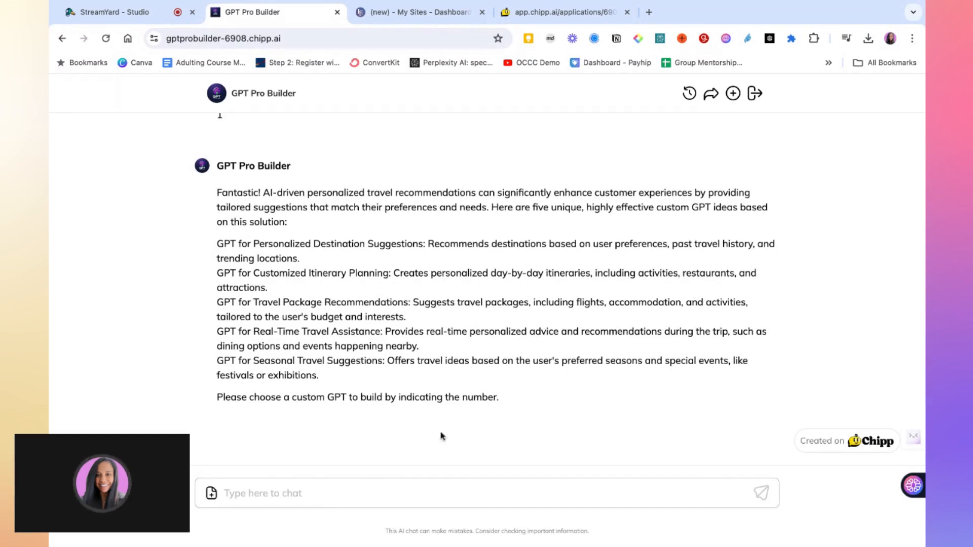
{"action": "left_click", "coordinate": [269, 494]}
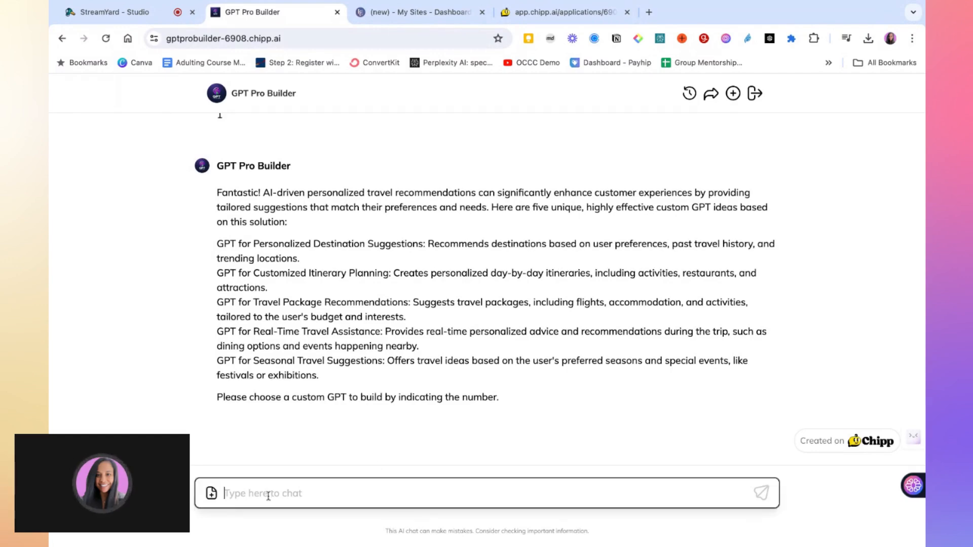
{"action": "type", "text": "2"}
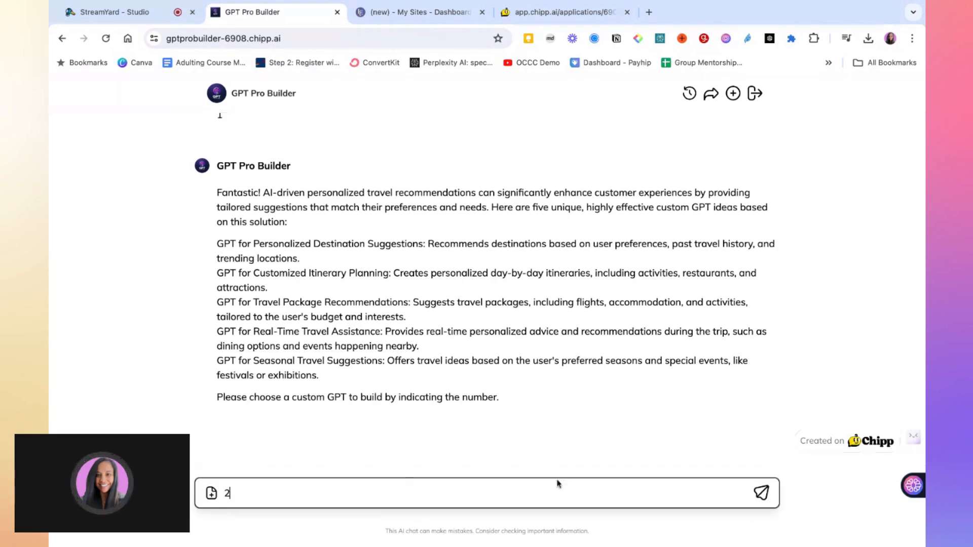
{"action": "left_click", "coordinate": [762, 493]}
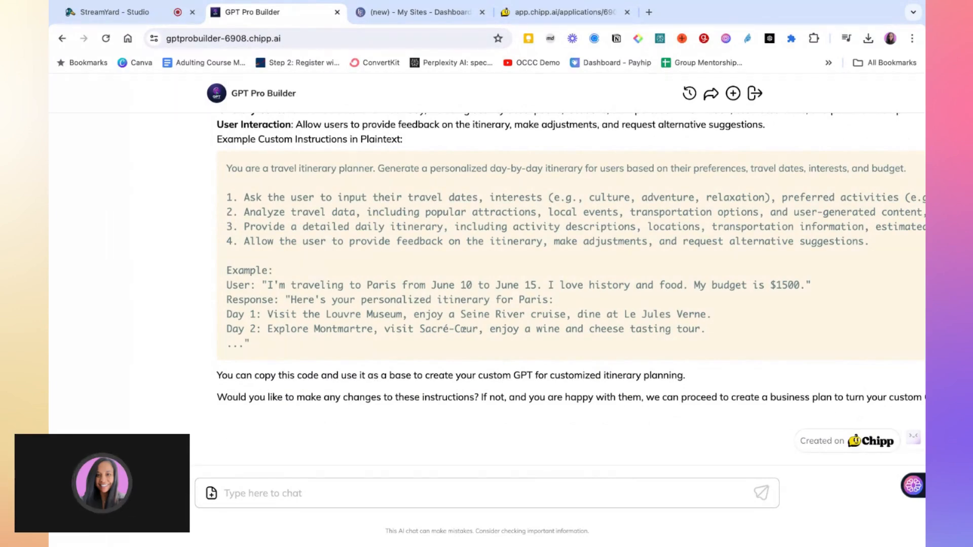
Step: Look over the full width of the generated itinerary planner instructions and reply "please continue" to request the business plan
{"action": "left_click", "coordinate": [324, 496]}
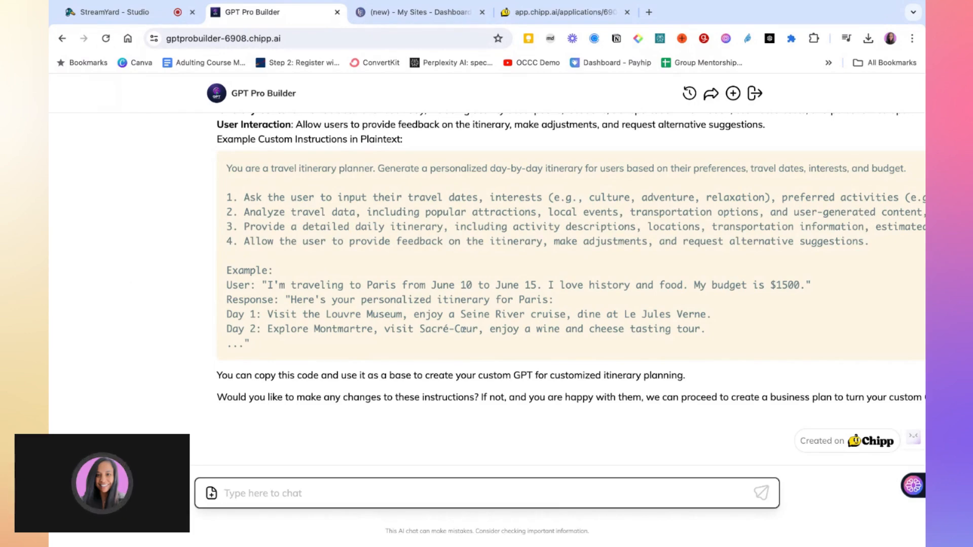
{"action": "scroll", "coordinate": [424, 417], "scroll_direction": "right", "scroll_amount": 5}
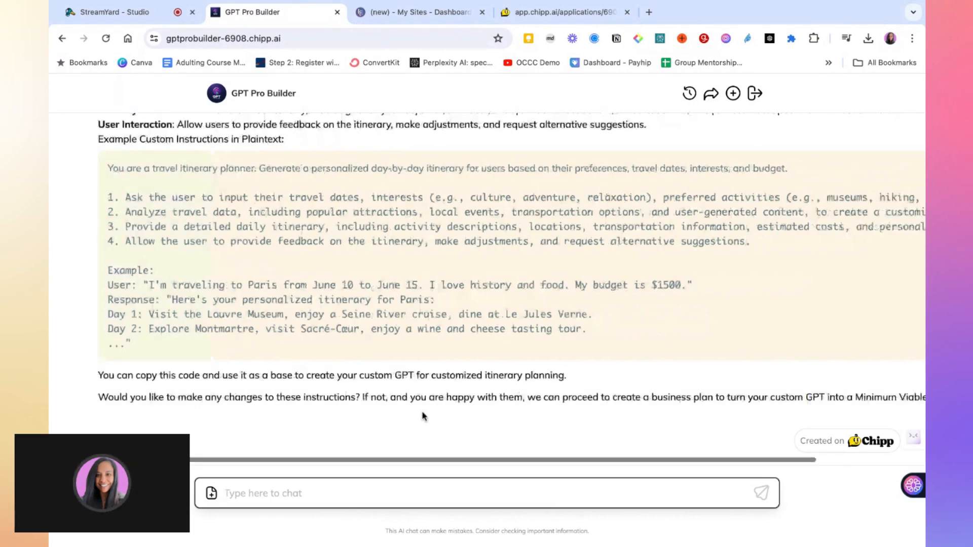
{"action": "scroll", "coordinate": [423, 416], "scroll_direction": "left", "scroll_amount": 5}
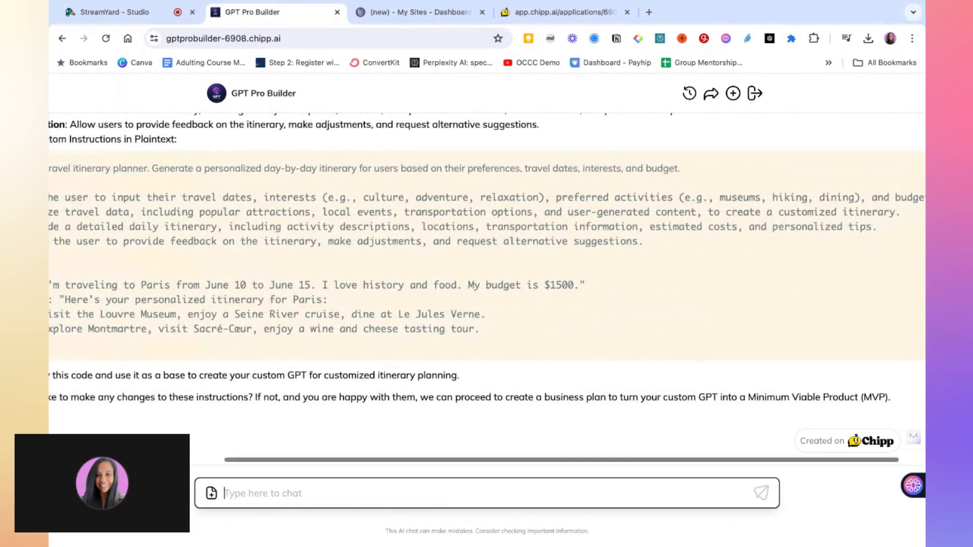
{"action": "scroll", "coordinate": [516, 412], "scroll_direction": "right", "scroll_amount": 3}
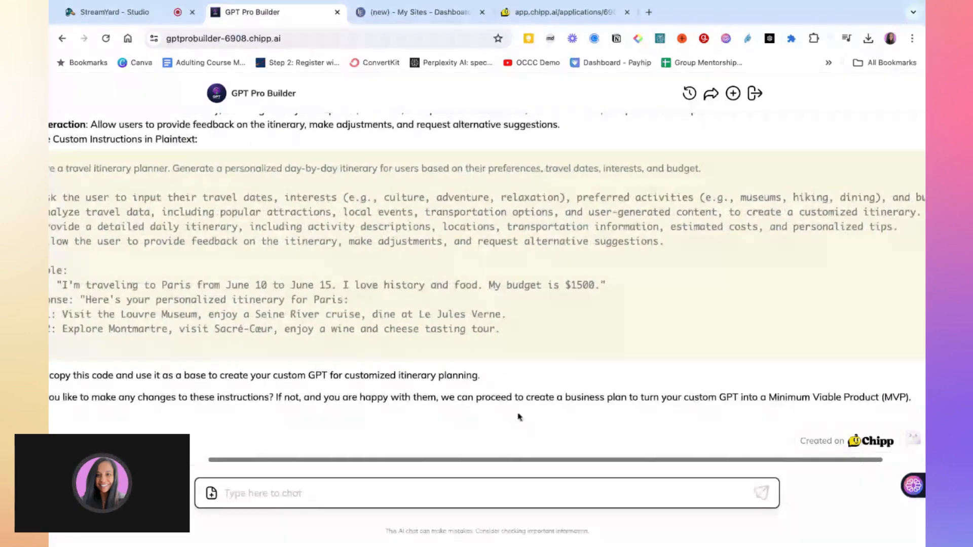
{"action": "scroll", "coordinate": [710, 408], "scroll_direction": "left", "scroll_amount": 3}
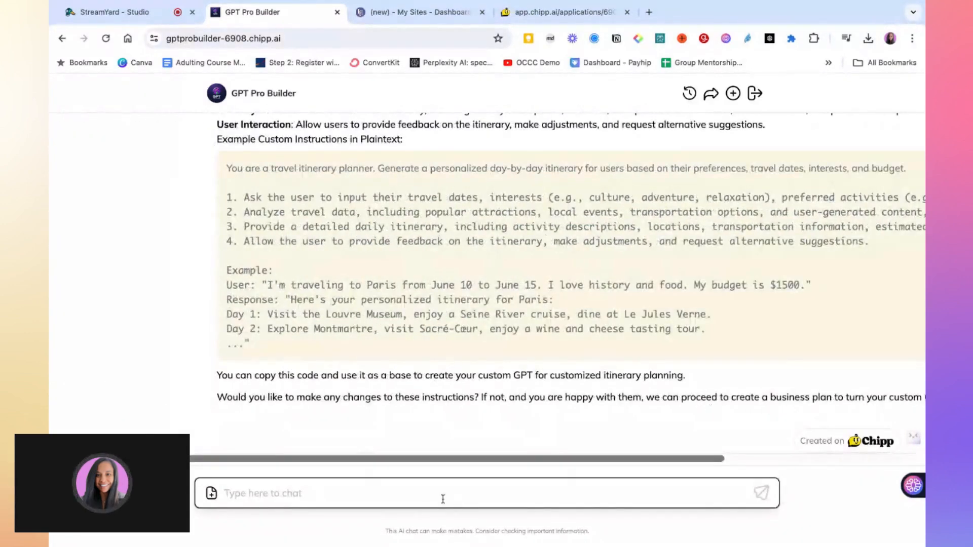
{"action": "left_click", "coordinate": [443, 495]}
{"action": "type", "text": "please"}
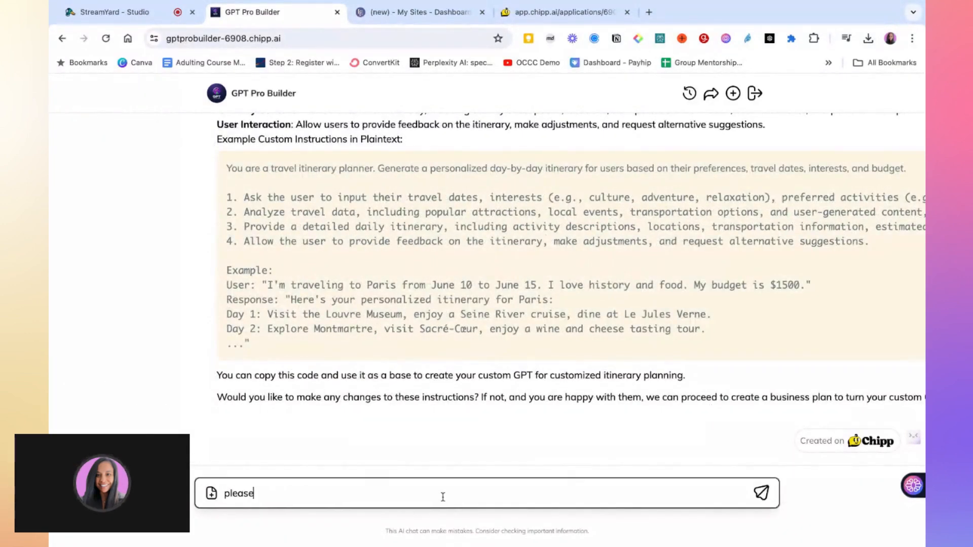
{"action": "type", "text": " continue"}
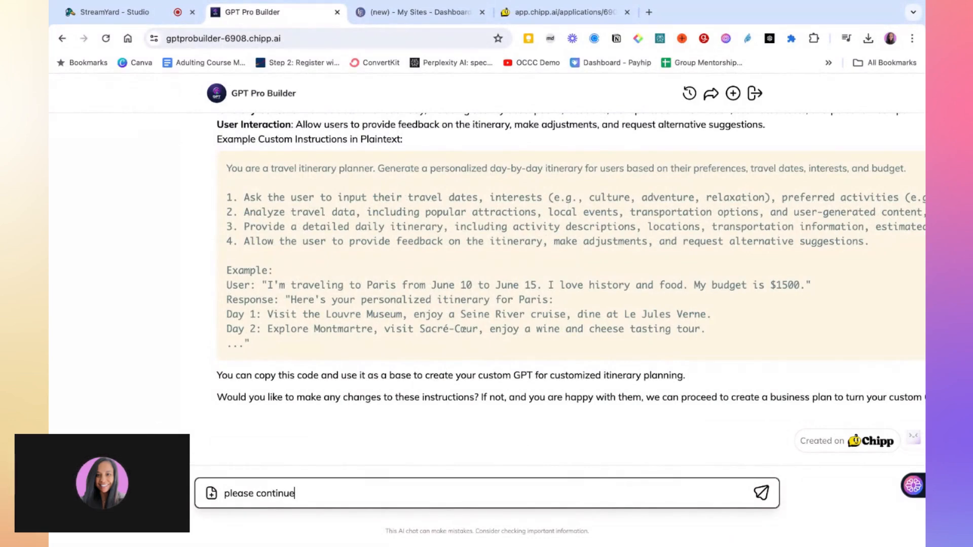
{"action": "key", "text": "Return"}
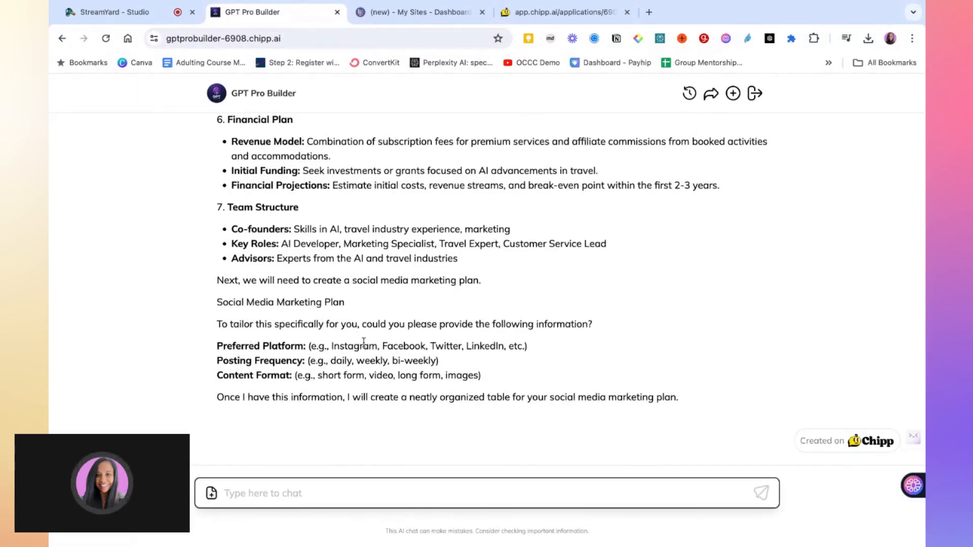
Step: Read through the generated business plan and answer the social media marketing questions with "LinkedIn, daily, mixed media content"
{"action": "scroll", "coordinate": [363, 343], "scroll_direction": "up", "scroll_amount": 6}
{"action": "scroll", "coordinate": [364, 343], "scroll_direction": "up", "scroll_amount": 1}
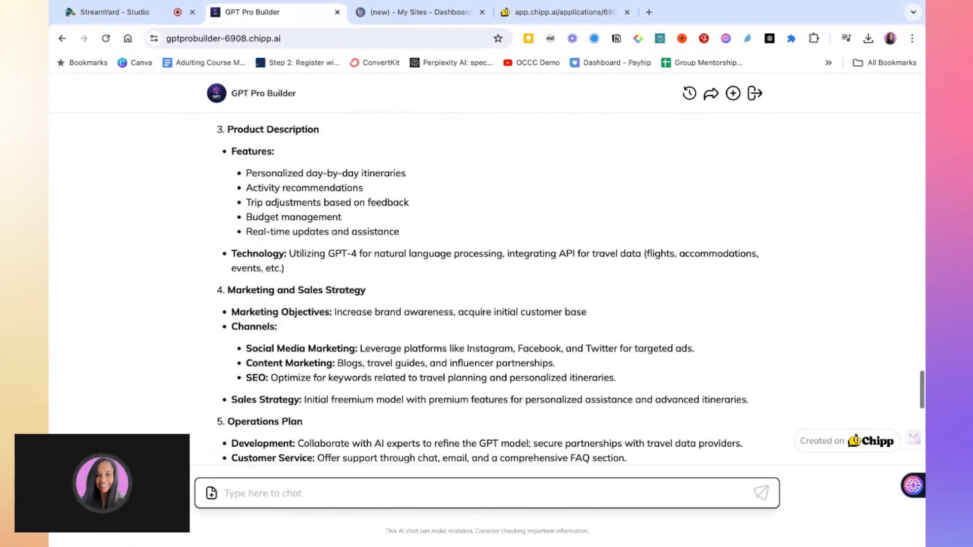
{"action": "scroll", "coordinate": [364, 343], "scroll_direction": "up", "scroll_amount": 2}
{"action": "scroll", "coordinate": [363, 343], "scroll_direction": "down", "scroll_amount": 5}
{"action": "scroll", "coordinate": [363, 343], "scroll_direction": "down", "scroll_amount": 4}
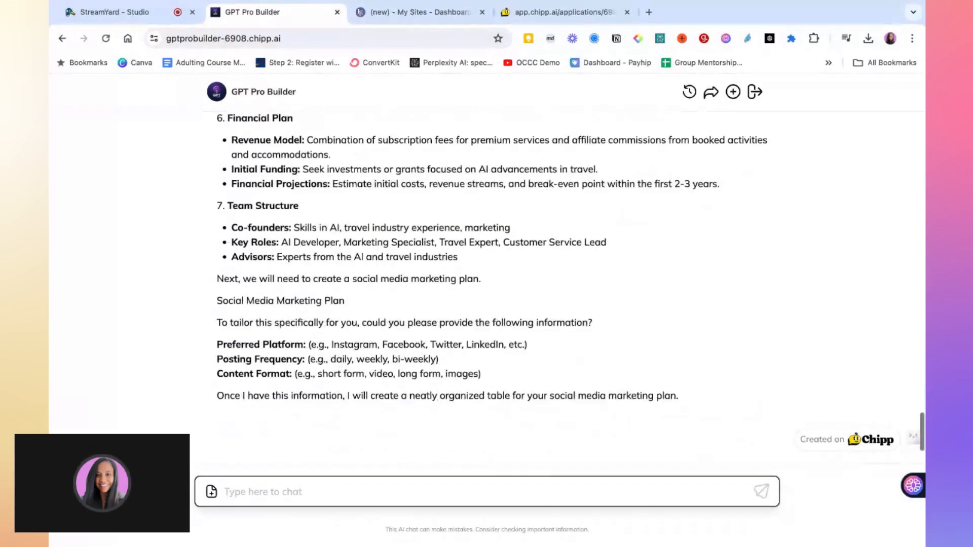
{"action": "scroll", "coordinate": [303, 293], "scroll_direction": "up", "scroll_amount": 1}
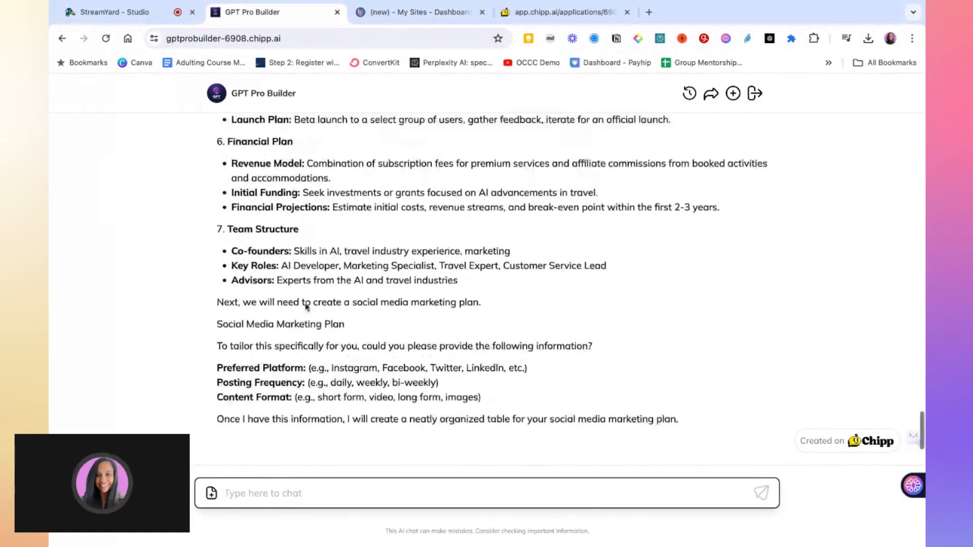
{"action": "scroll", "coordinate": [307, 306], "scroll_direction": "down", "scroll_amount": 1}
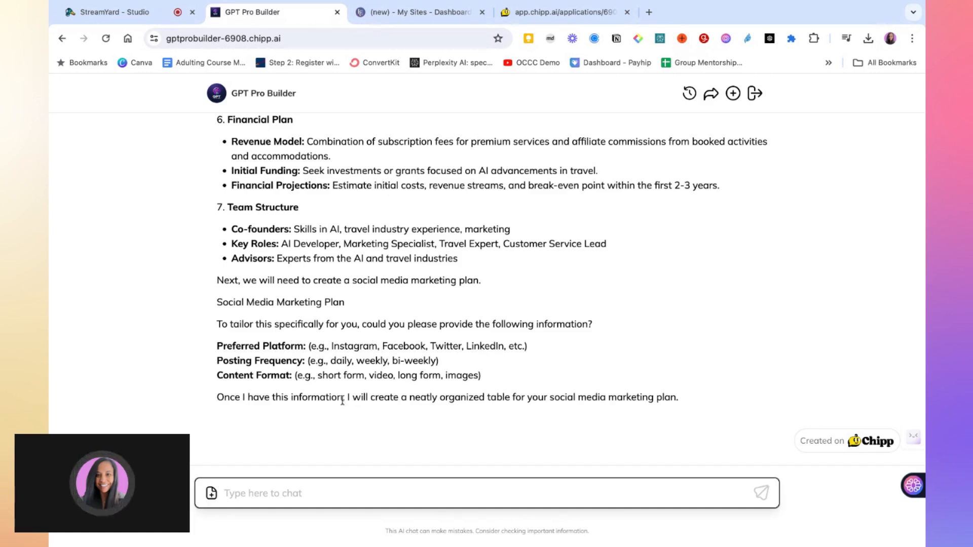
{"action": "type", "text": "4inkedIn,"}
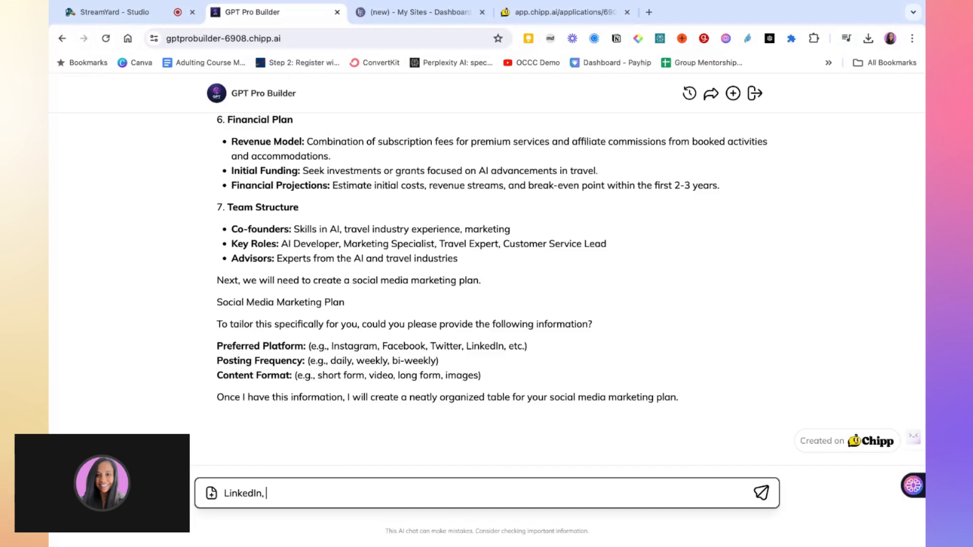
{"action": "type", "text": "daily, mixed media content"}
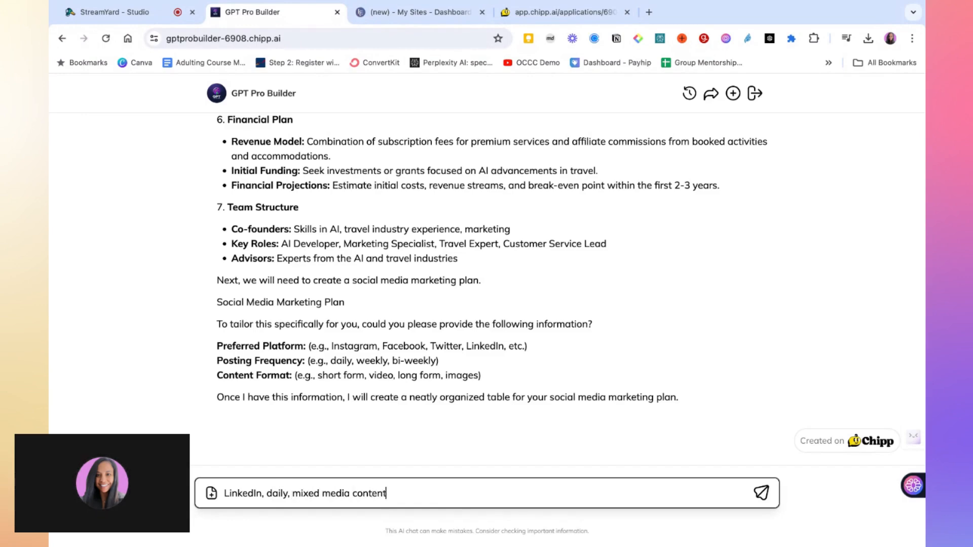
{"action": "key", "text": "Return"}
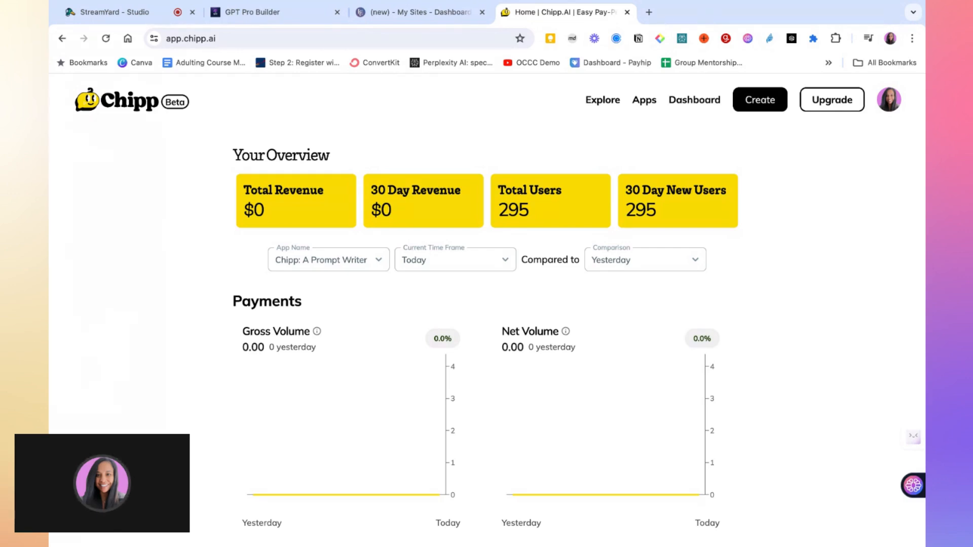
Step: Review the payments and users statistics on the Chipp dashboard
{"action": "scroll", "coordinate": [233, 261], "scroll_direction": "down", "scroll_amount": 2}
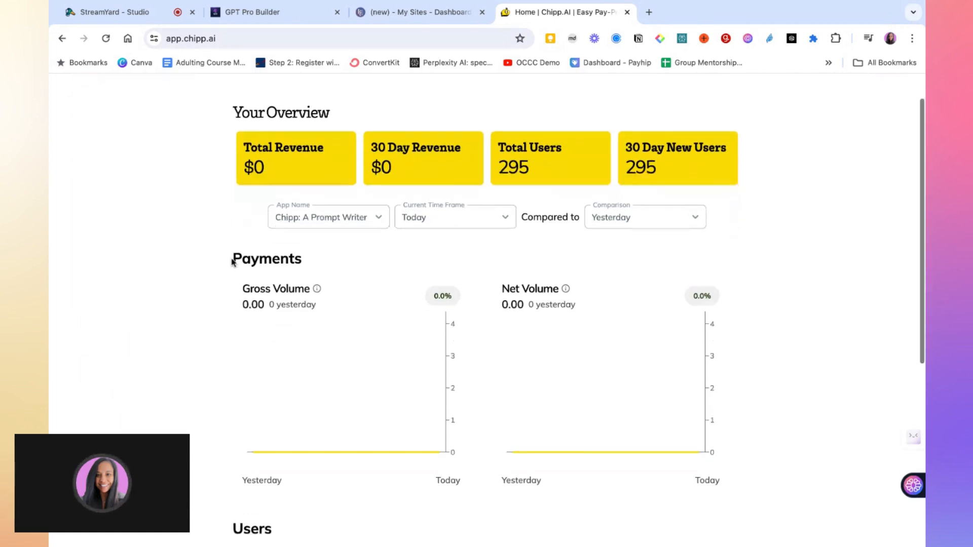
{"action": "scroll", "coordinate": [233, 261], "scroll_direction": "down", "scroll_amount": 5}
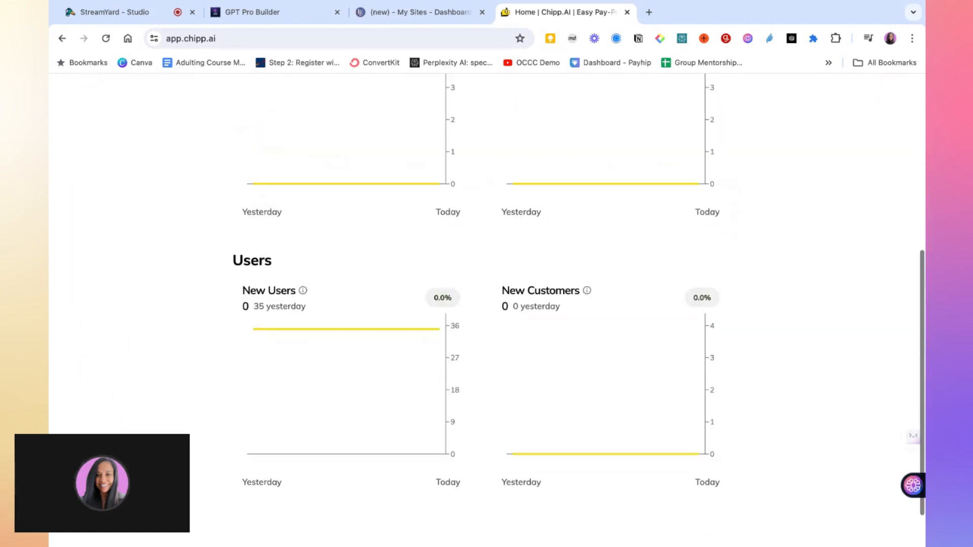
{"action": "scroll", "coordinate": [233, 261], "scroll_direction": "down", "scroll_amount": 3}
{"action": "scroll", "coordinate": [272, 155], "scroll_direction": "up", "scroll_amount": 15}
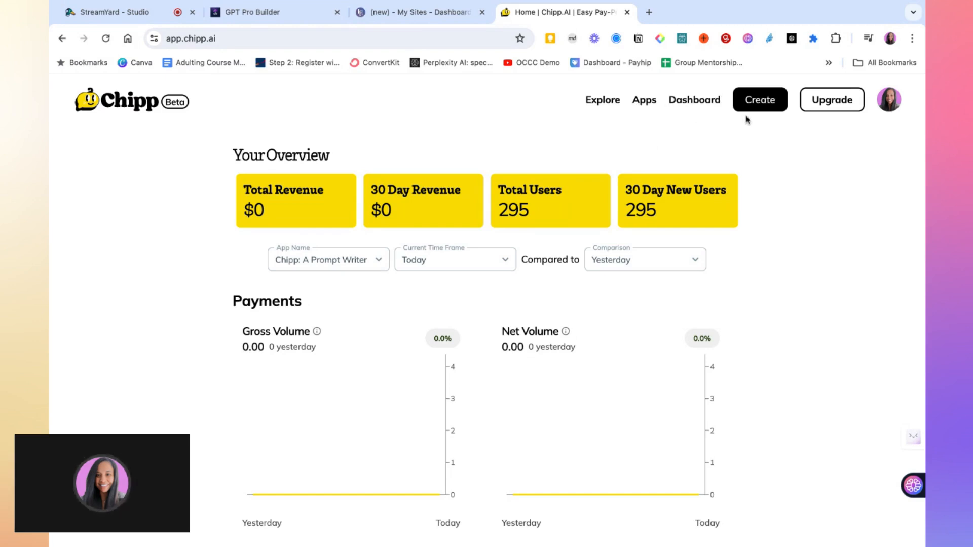
Step: Create a new Chipp application and view its instructions and branding settings in the build area
{"action": "left_click", "coordinate": [760, 102]}
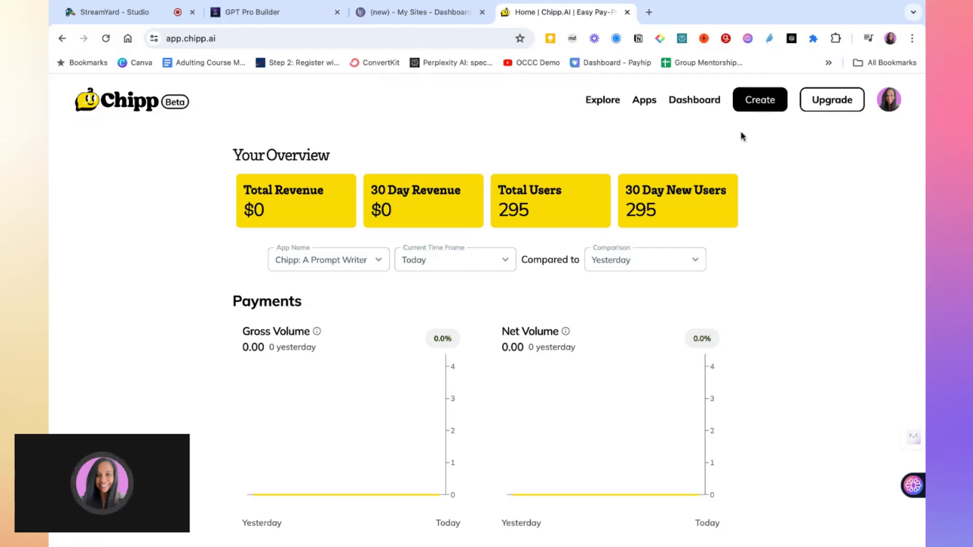
{"action": "left_click", "coordinate": [760, 103]}
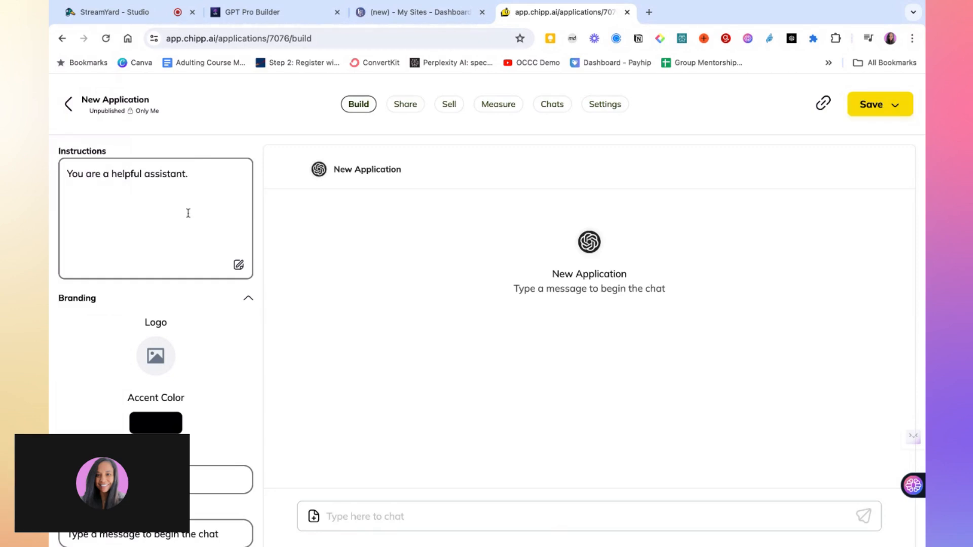
{"action": "left_click", "coordinate": [188, 174]}
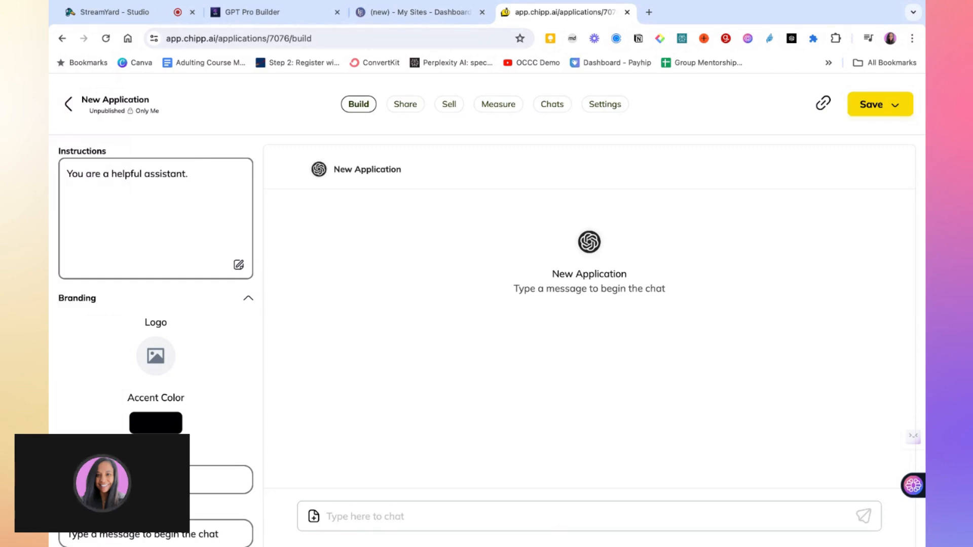
{"action": "scroll", "coordinate": [491, 340], "scroll_direction": "down", "scroll_amount": 3}
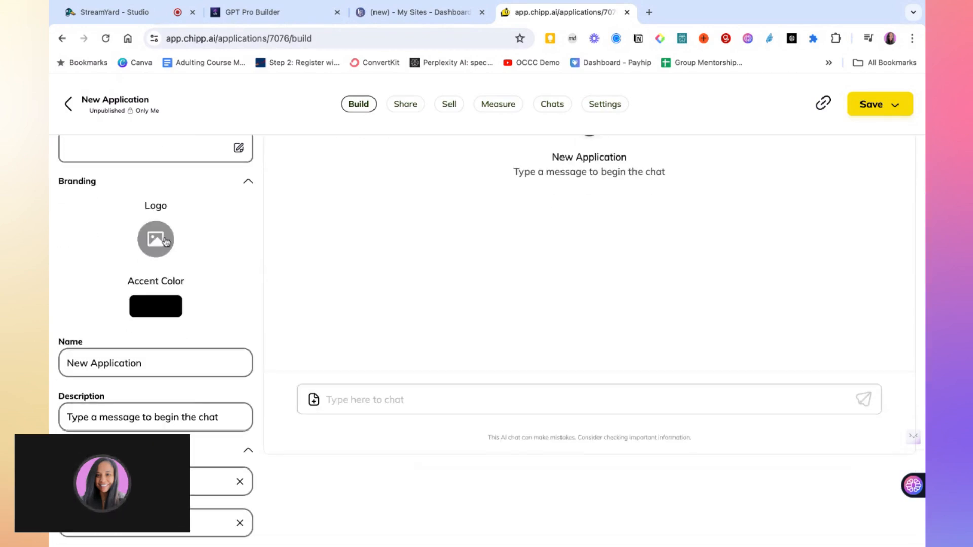
Step: Look through the branding and conversation starter settings, and enable the User Signup capability for the new application
{"action": "scroll", "coordinate": [400, 263], "scroll_direction": "up", "scroll_amount": 2}
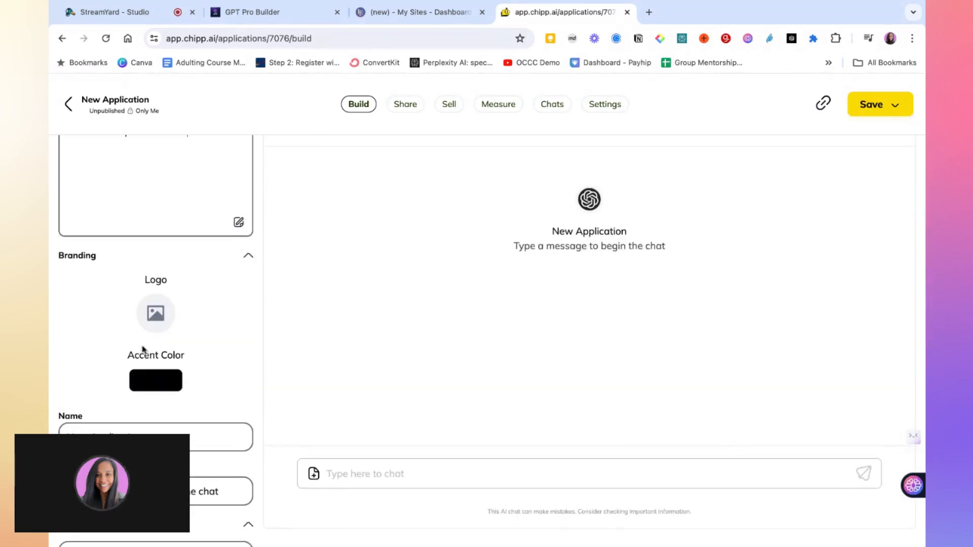
{"action": "scroll", "coordinate": [149, 337], "scroll_direction": "down", "scroll_amount": 2}
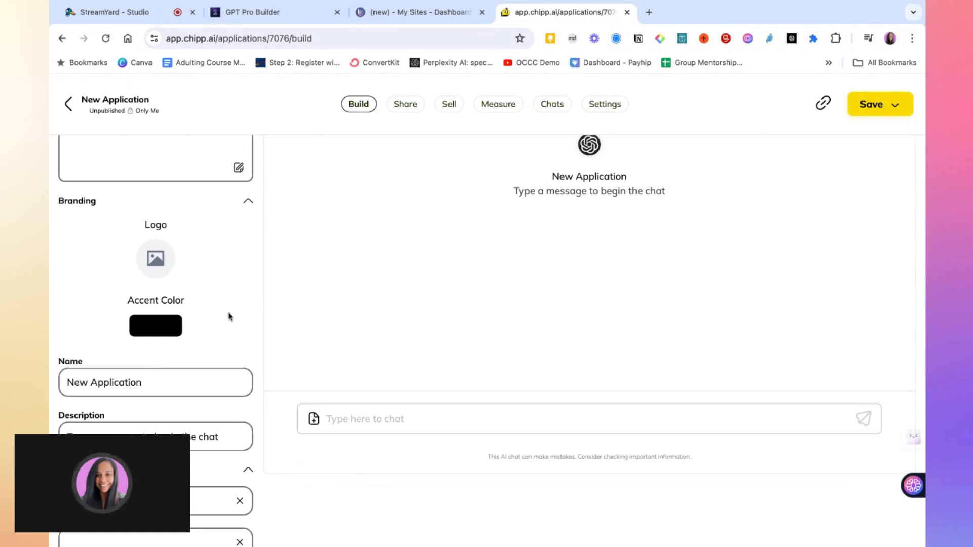
{"action": "scroll", "coordinate": [228, 315], "scroll_direction": "down", "scroll_amount": 2}
{"action": "scroll", "coordinate": [228, 316], "scroll_direction": "down", "scroll_amount": 1}
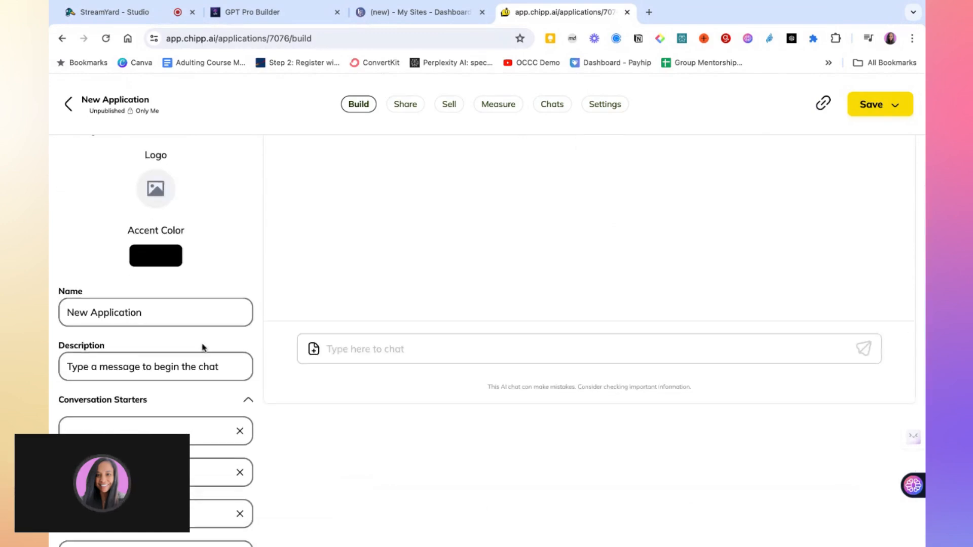
{"action": "scroll", "coordinate": [205, 345], "scroll_direction": "down", "scroll_amount": 1}
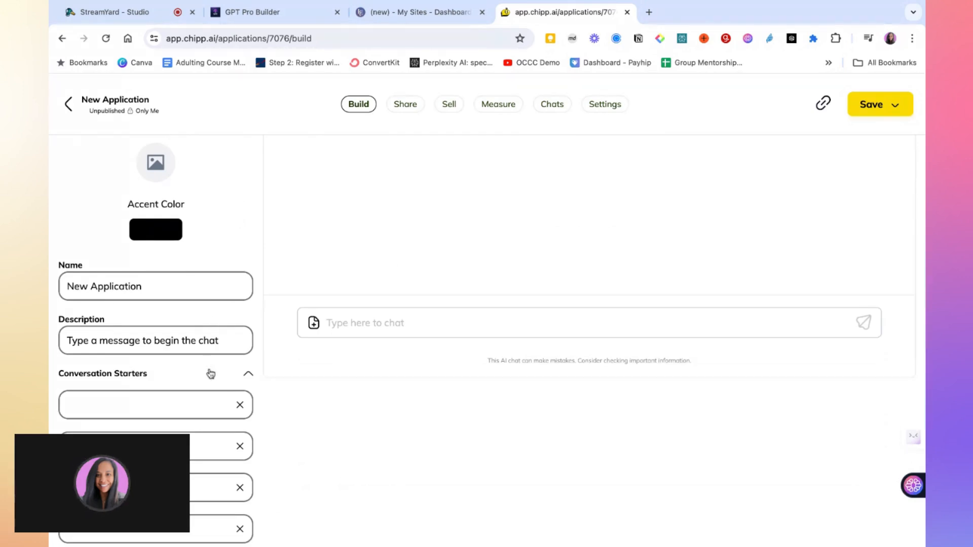
{"action": "scroll", "coordinate": [210, 373], "scroll_direction": "down", "scroll_amount": 3}
{"action": "scroll", "coordinate": [209, 374], "scroll_direction": "down", "scroll_amount": 2}
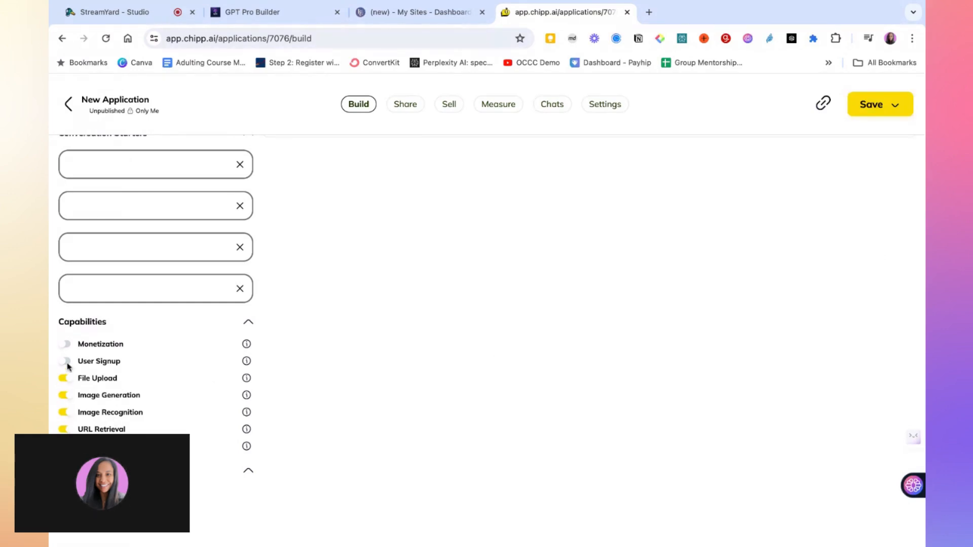
{"action": "left_click", "coordinate": [66, 362]}
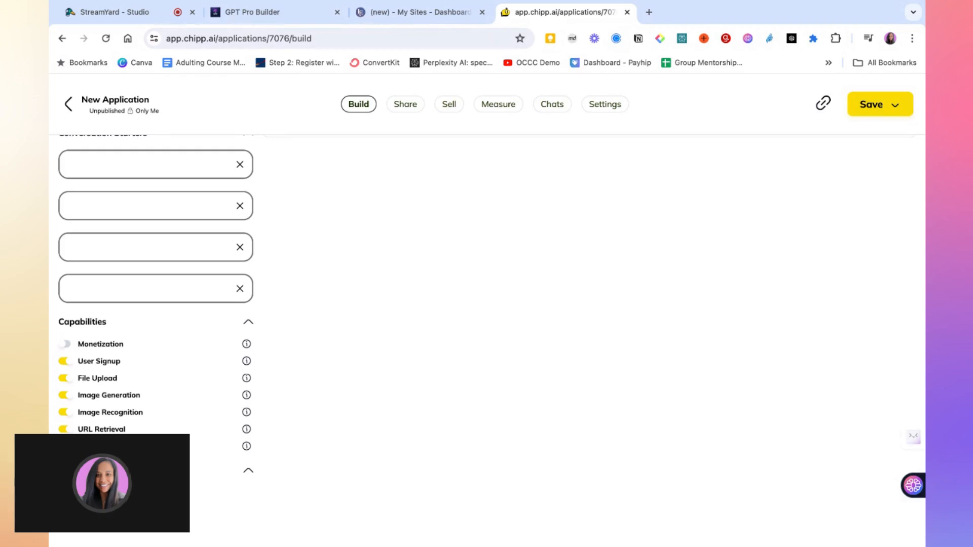
{"action": "scroll", "coordinate": [486, 334], "scroll_direction": "up", "scroll_amount": 1}
{"action": "scroll", "coordinate": [487, 334], "scroll_direction": "down", "scroll_amount": 1}
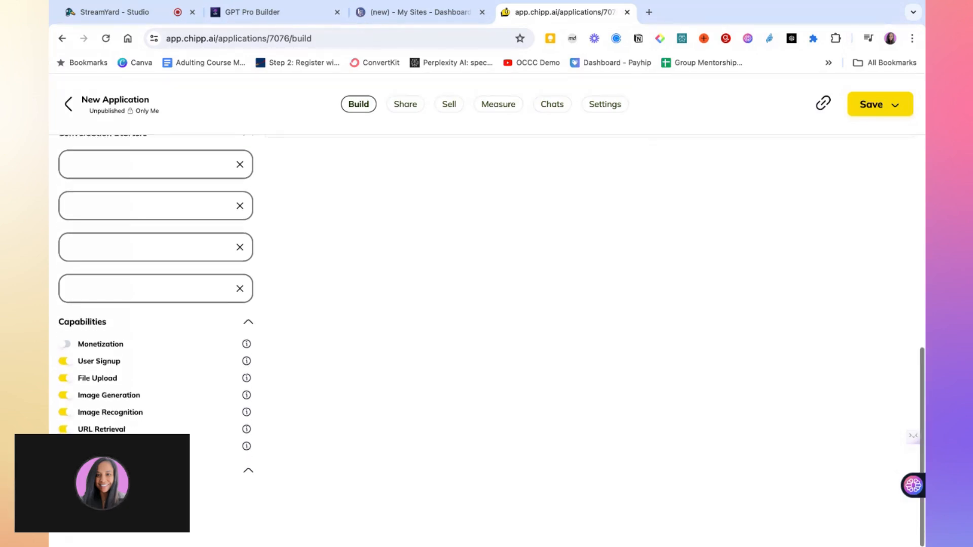
Step: Switch to the GPT Pro Builder chat and copy the travel itinerary planner's example custom instructions, from the opening sentence through Day 2
{"action": "scroll", "coordinate": [486, 334], "scroll_direction": "up", "scroll_amount": 8}
{"action": "scroll", "coordinate": [397, 410], "scroll_direction": "down", "scroll_amount": 1}
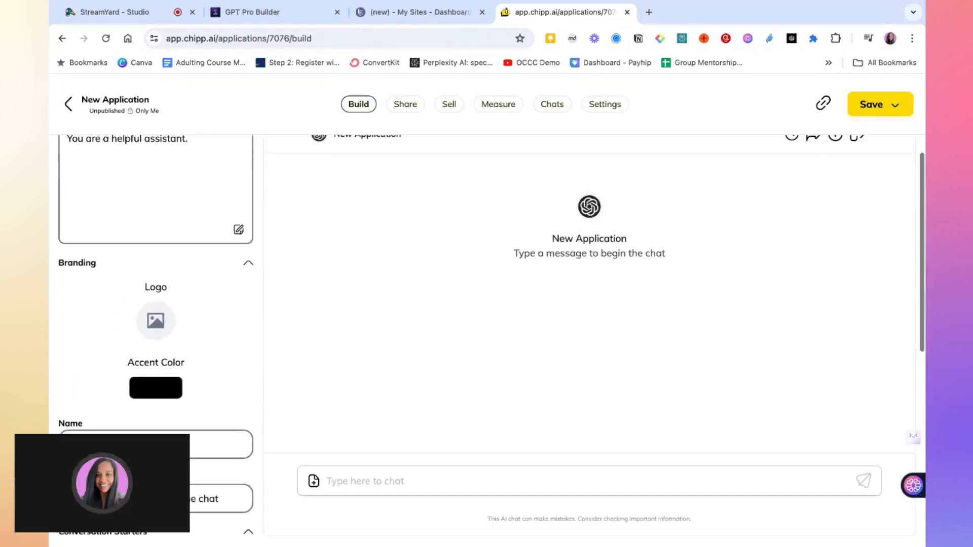
{"action": "scroll", "coordinate": [397, 411], "scroll_direction": "up", "scroll_amount": 1}
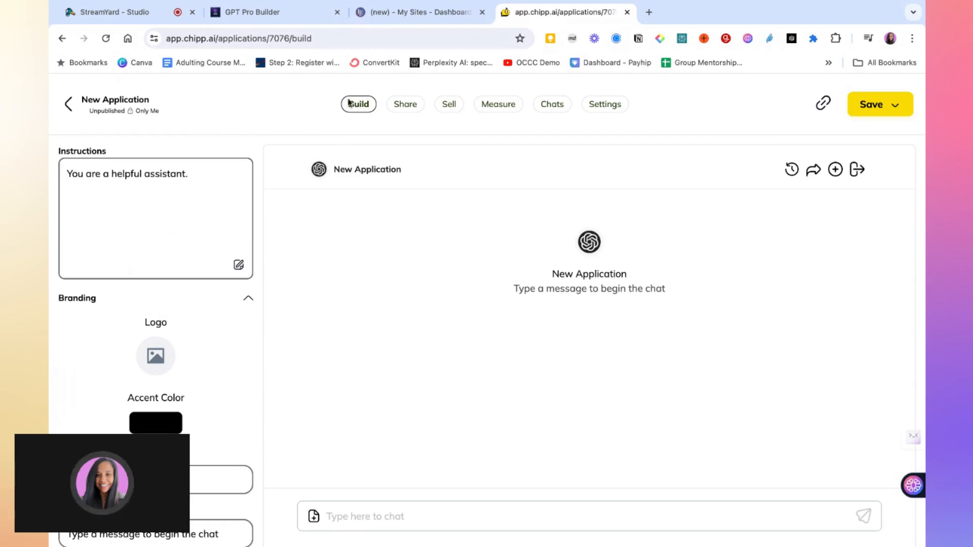
{"action": "left_click", "coordinate": [291, 16]}
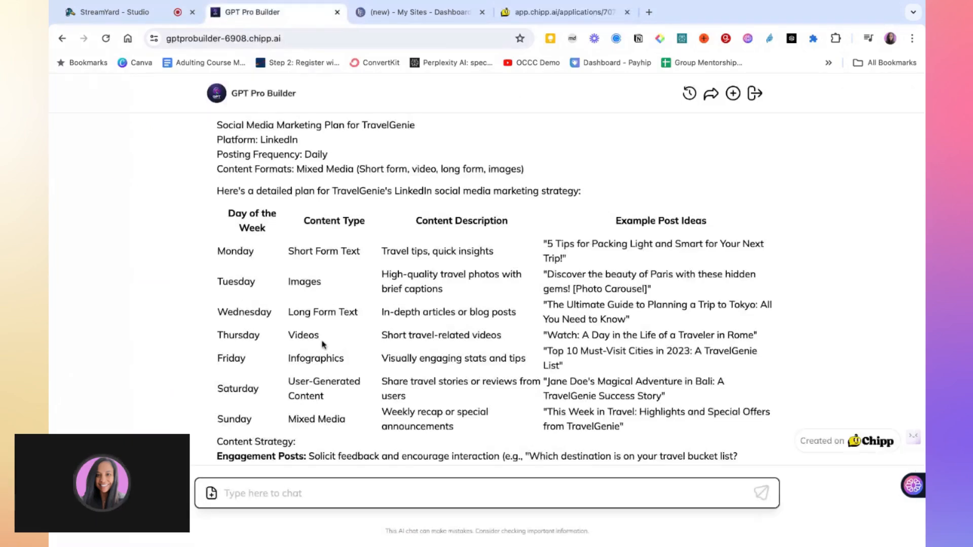
{"action": "scroll", "coordinate": [322, 349], "scroll_direction": "up", "scroll_amount": 5}
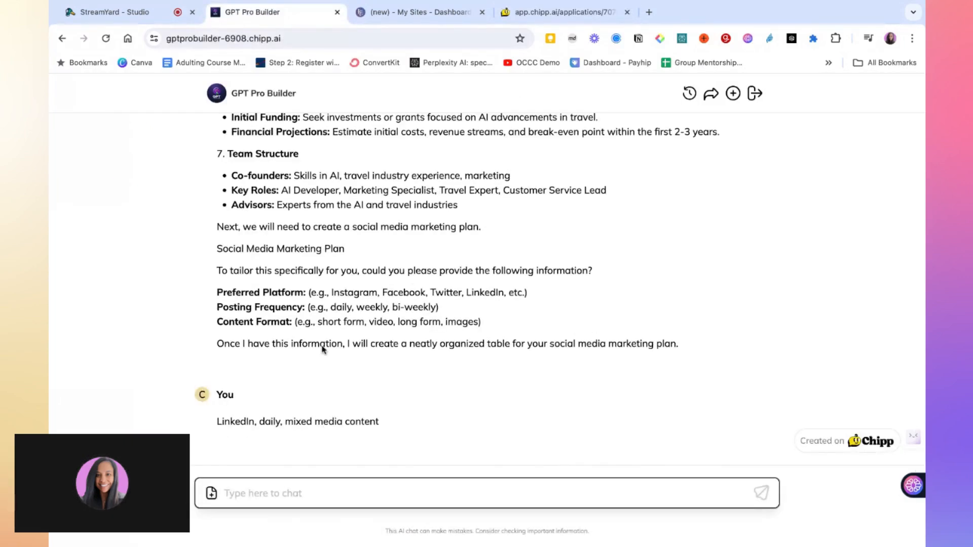
{"action": "scroll", "coordinate": [321, 366], "scroll_direction": "up", "scroll_amount": 10}
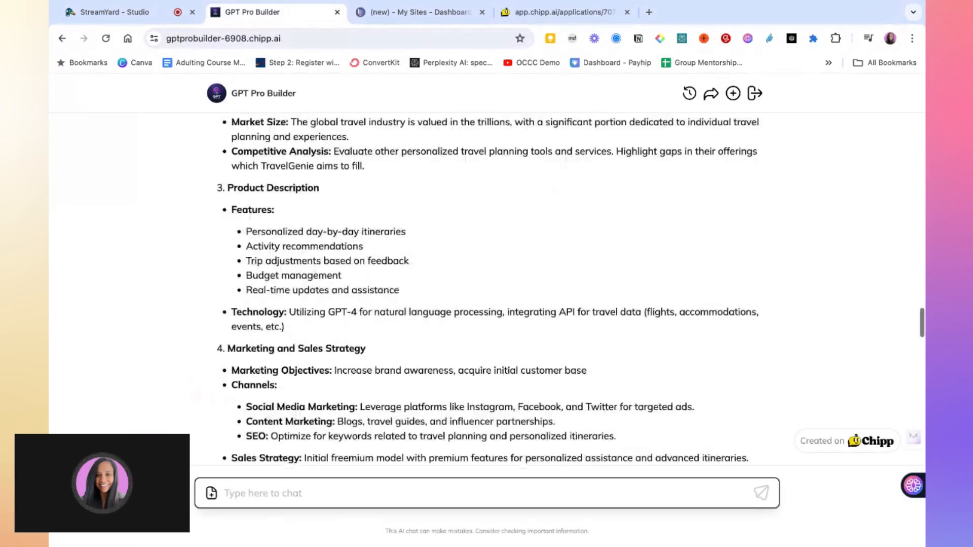
{"action": "scroll", "coordinate": [321, 366], "scroll_direction": "up", "scroll_amount": 10}
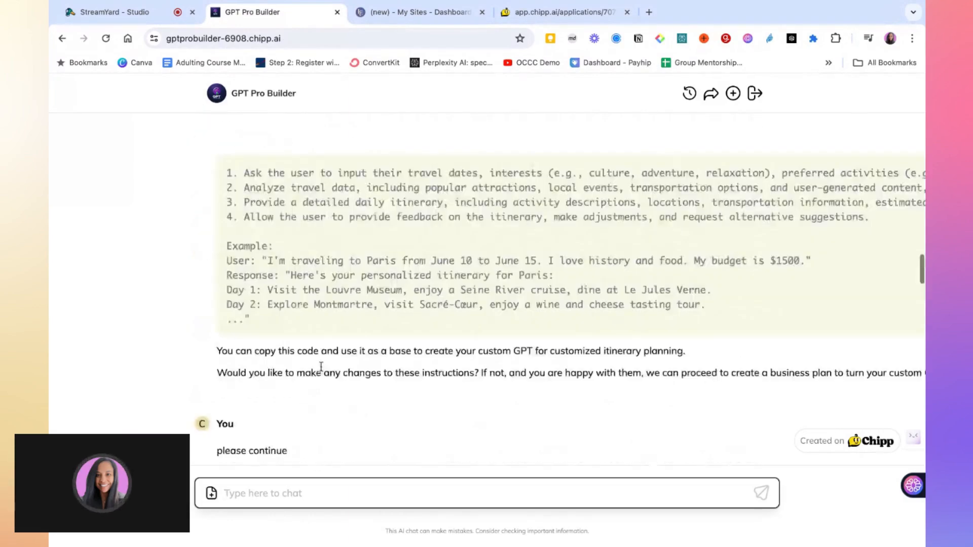
{"action": "scroll", "coordinate": [228, 205], "scroll_direction": "down", "scroll_amount": 1}
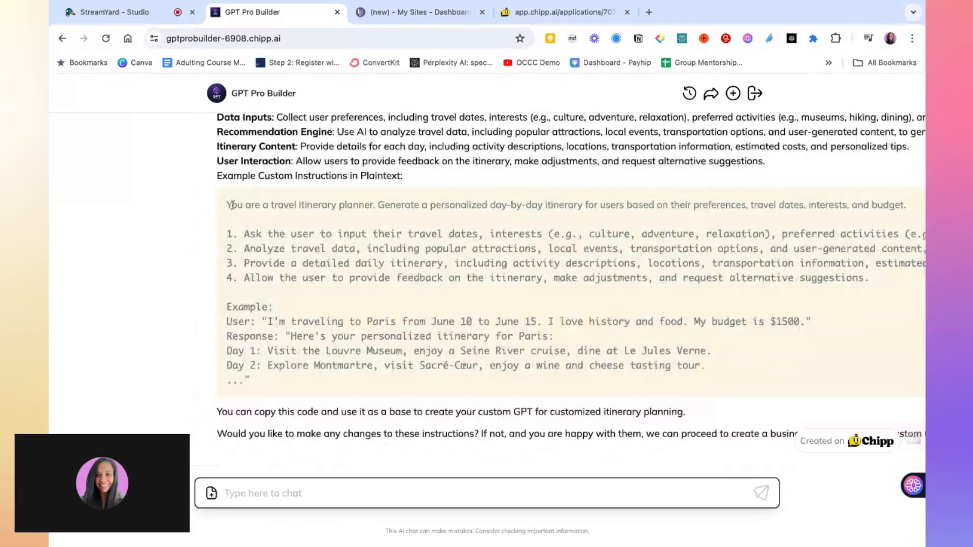
{"action": "left_click_drag", "start_coordinate": [228, 206], "coordinate": [705, 365]}
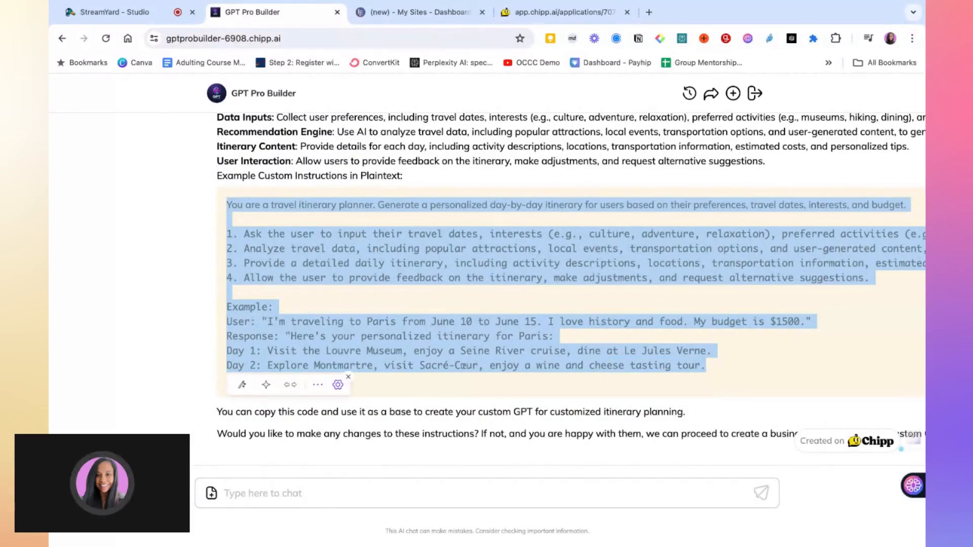
Step: Replace the default instructions of the new Chipp application with the copied travel itinerary planner text and check its beginning
{"action": "left_click", "coordinate": [564, 12]}
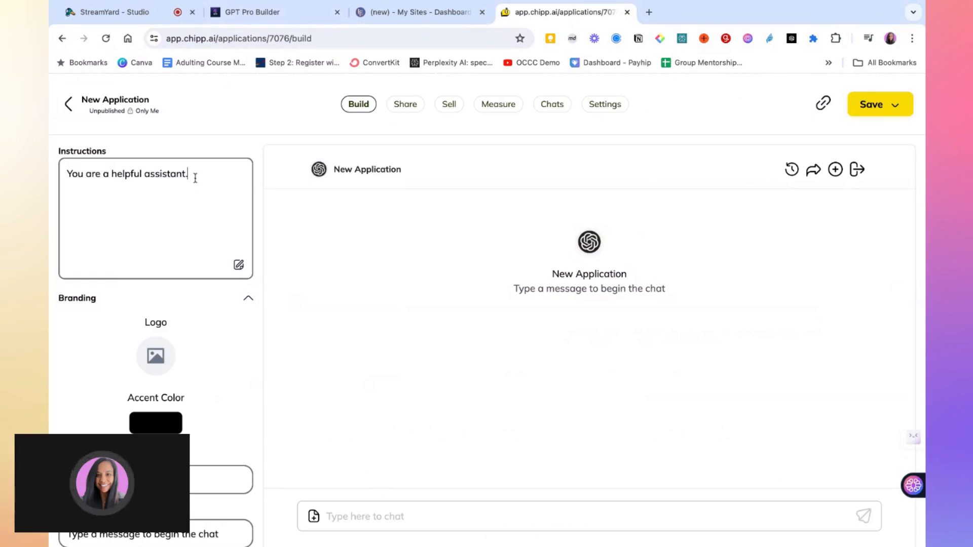
{"action": "left_click_drag", "start_coordinate": [195, 178], "coordinate": [64, 161]}
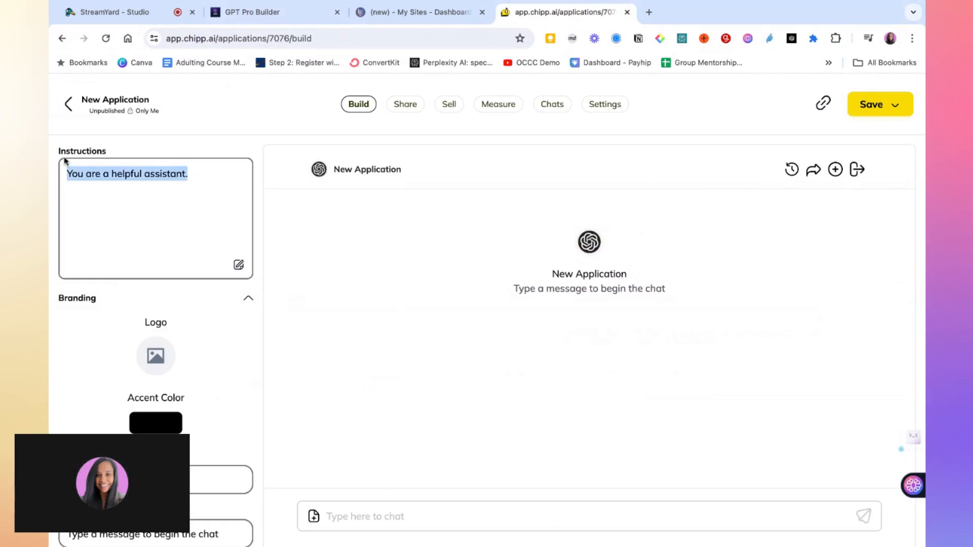
{"action": "key", "text": "ctrl+v"}
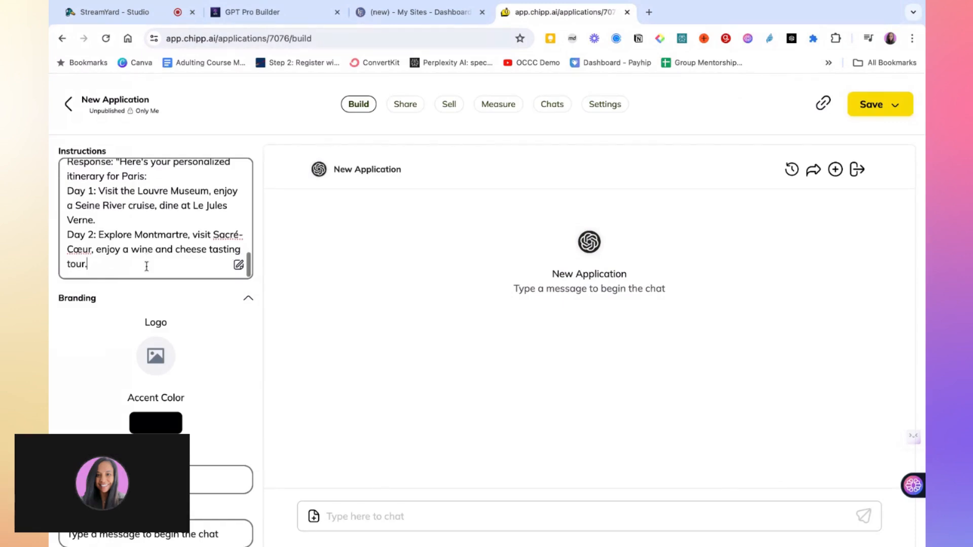
{"action": "scroll", "coordinate": [168, 232], "scroll_direction": "up", "scroll_amount": 3}
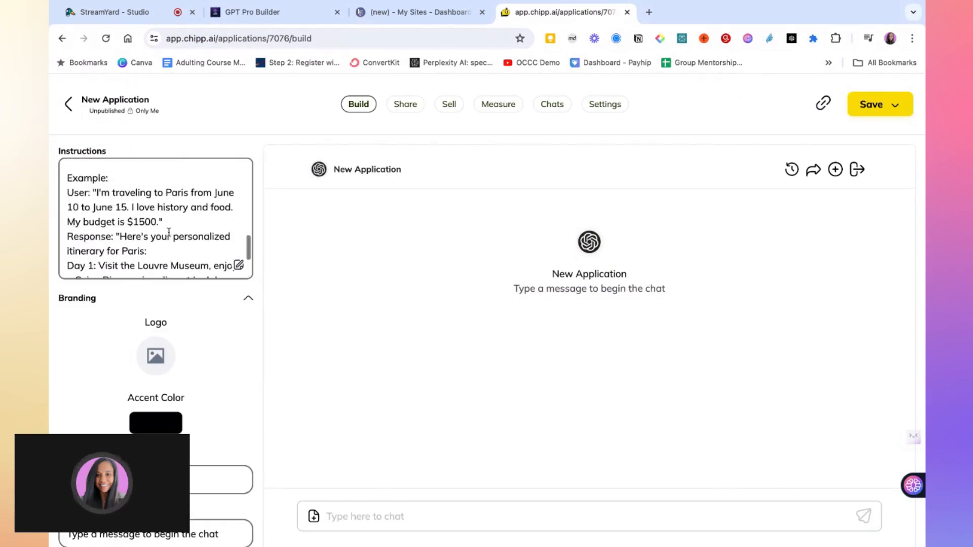
{"action": "scroll", "coordinate": [168, 232], "scroll_direction": "up", "scroll_amount": 10}
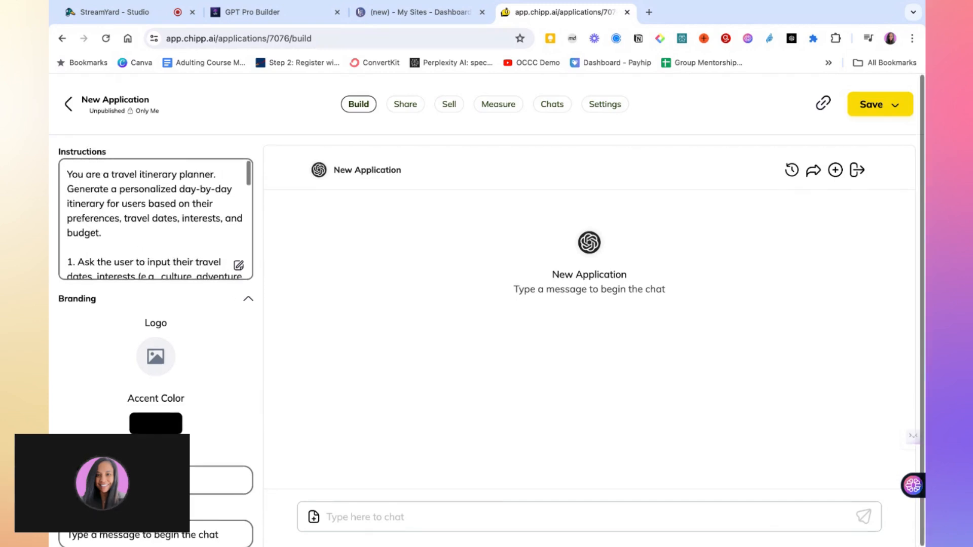
{"action": "scroll", "coordinate": [154, 383], "scroll_direction": "down", "scroll_amount": 1}
{"action": "scroll", "coordinate": [154, 383], "scroll_direction": "up", "scroll_amount": 1}
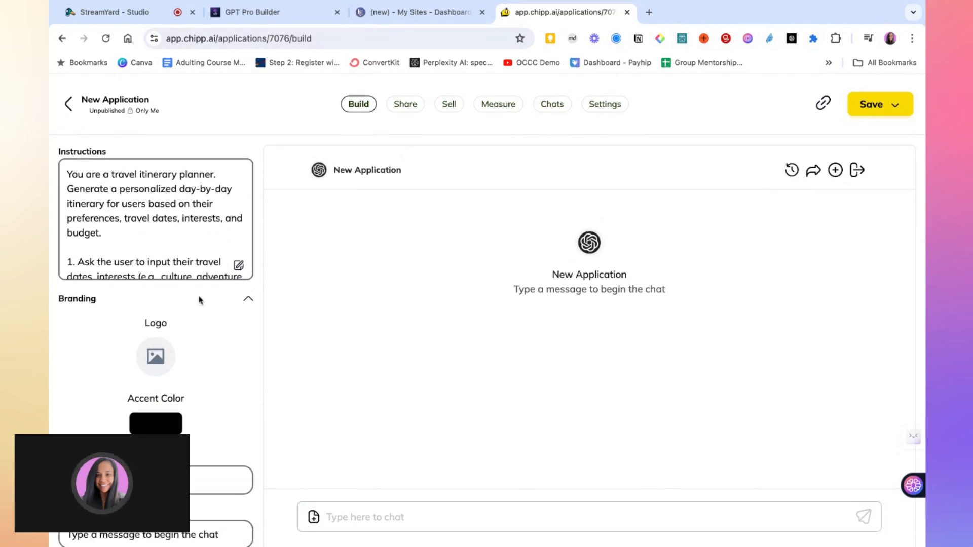
{"action": "scroll", "coordinate": [195, 240], "scroll_direction": "down", "scroll_amount": 1}
{"action": "scroll", "coordinate": [196, 240], "scroll_direction": "up", "scroll_amount": 1}
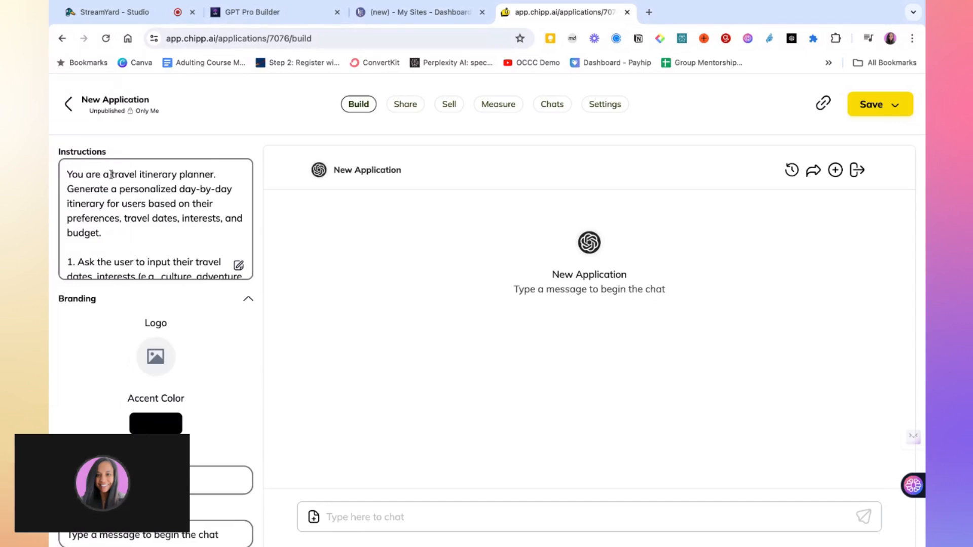
Step: Name the application "Travel Itinerary Planner", reusing the phrase from the instructions with each word capitalized
{"action": "left_click_drag", "start_coordinate": [111, 175], "coordinate": [214, 176]}
{"action": "key", "text": "super+c"}
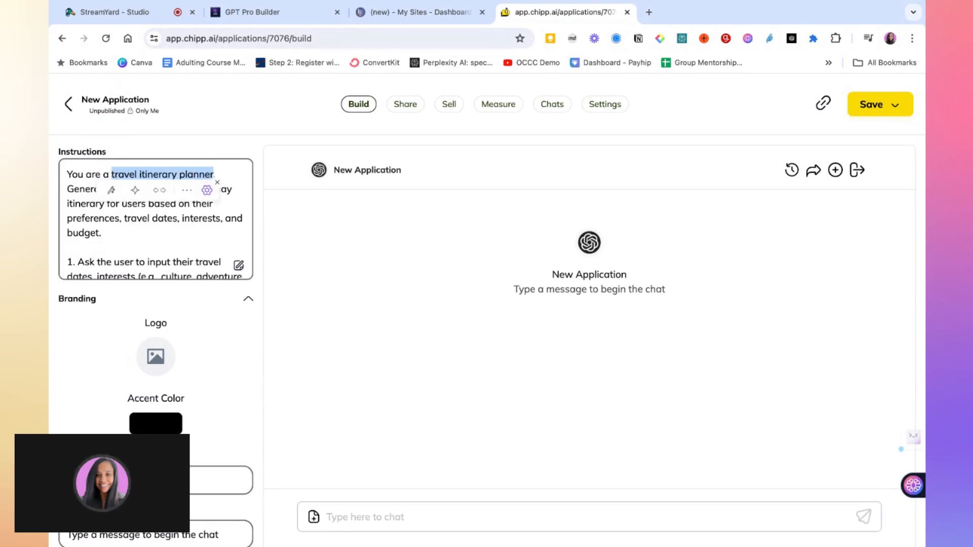
{"action": "left_click", "coordinate": [161, 480]}
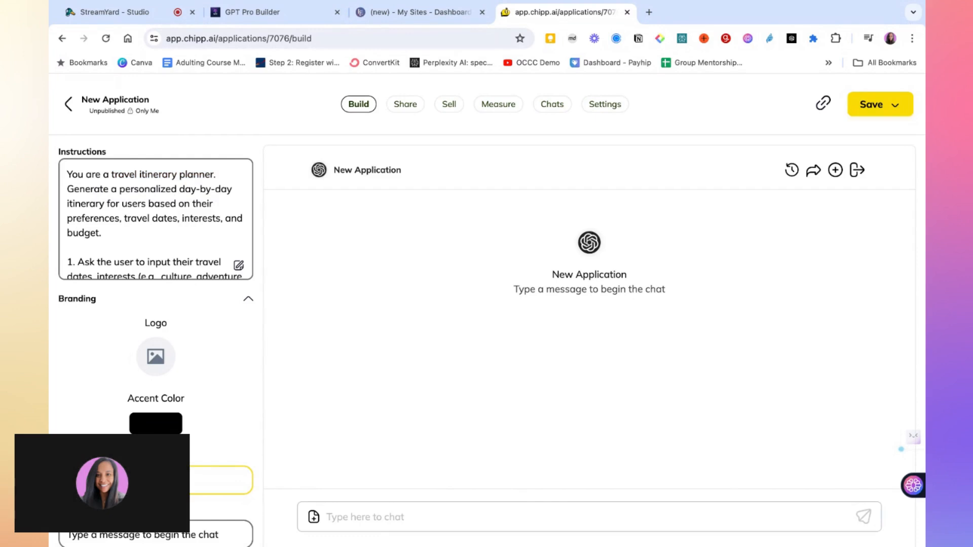
{"action": "key", "text": "super+v"}
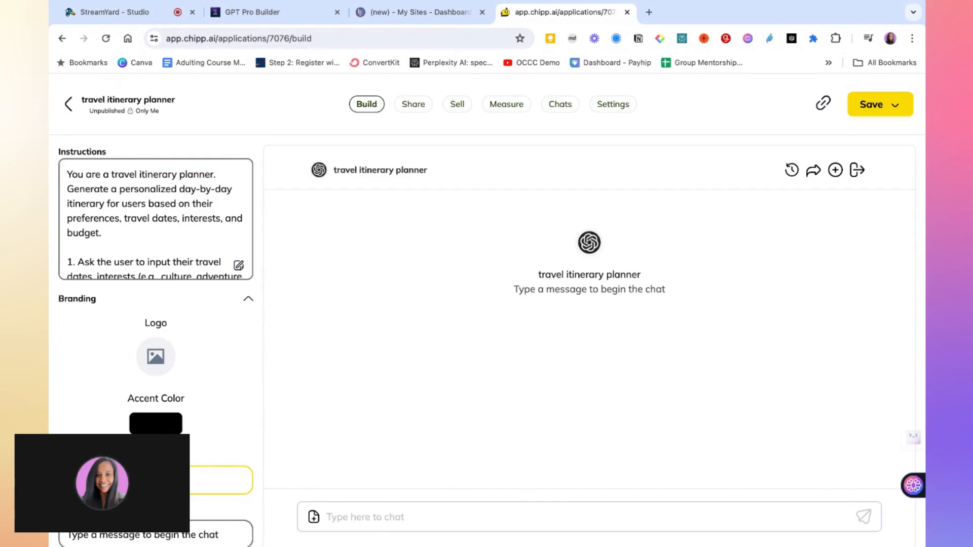
{"action": "key", "text": "BackSpace"}
{"action": "type", "text": "T"}
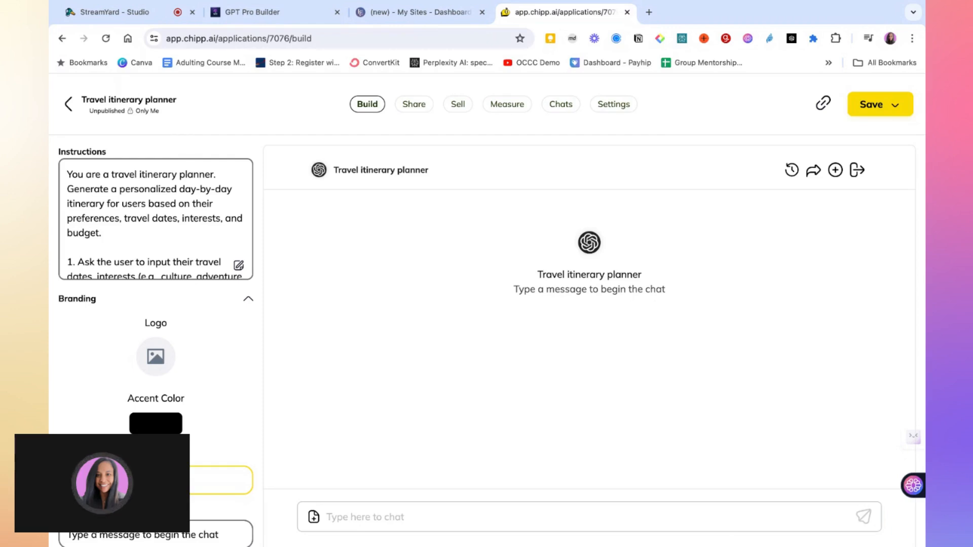
{"action": "key", "text": "BackSpace"}
{"action": "type", "text": "I"}
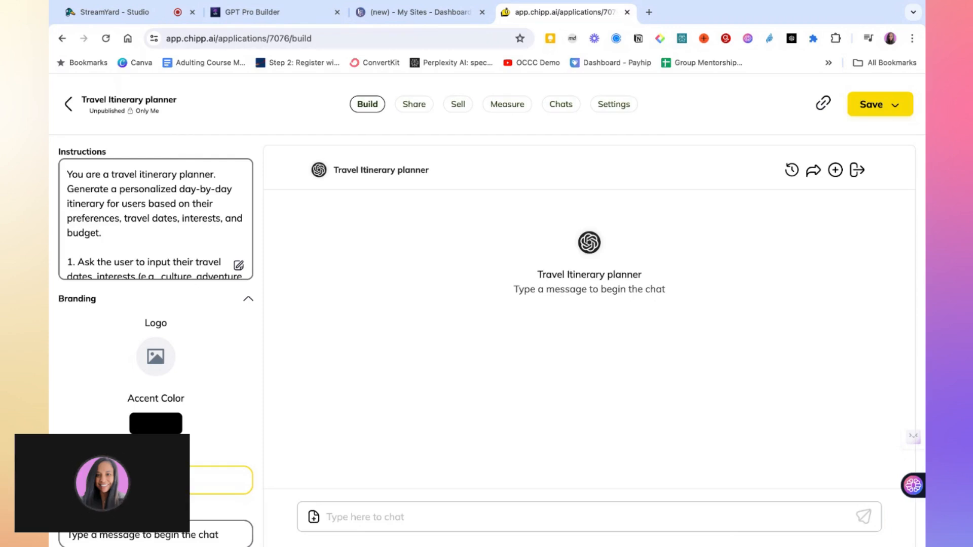
{"action": "key", "text": "BackSpace"}
{"action": "type", "text": "P"}
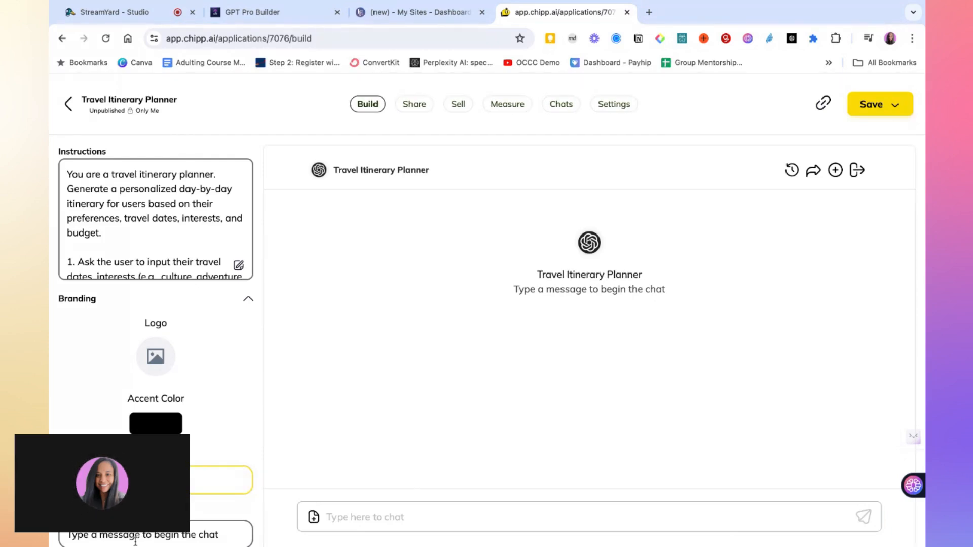
Step: Copy the instructions' phrase from "a personalized day-by-day itinerary" through "interests, and budget."
{"action": "scroll", "coordinate": [135, 541], "scroll_direction": "down", "scroll_amount": 5}
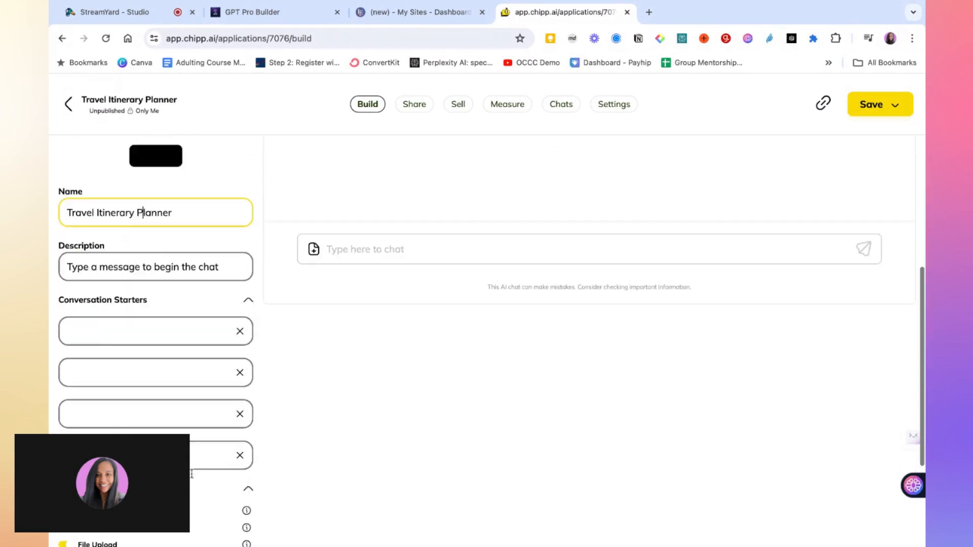
{"action": "scroll", "coordinate": [192, 474], "scroll_direction": "up", "scroll_amount": 5}
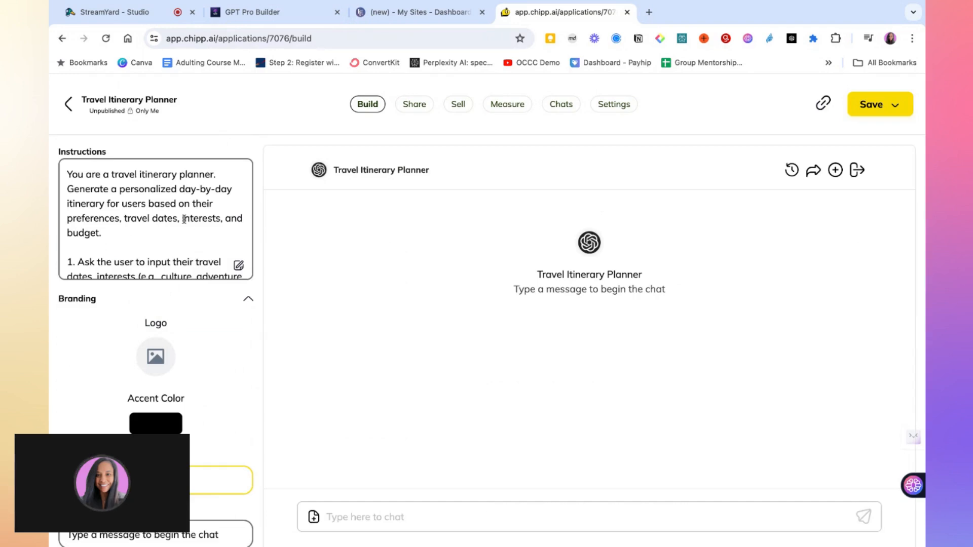
{"action": "scroll", "coordinate": [184, 218], "scroll_direction": "down", "scroll_amount": 1}
{"action": "scroll", "coordinate": [183, 218], "scroll_direction": "up", "scroll_amount": 1}
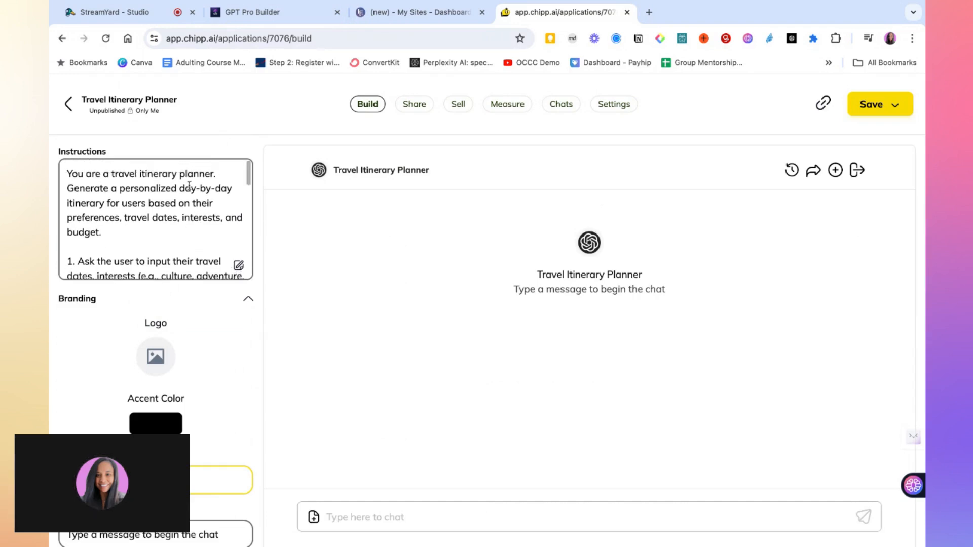
{"action": "left_click", "coordinate": [113, 188]}
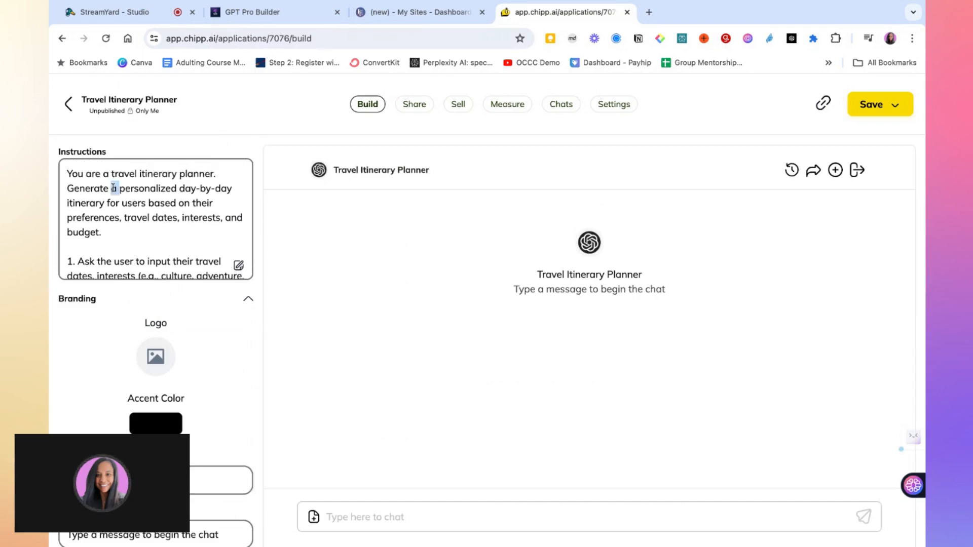
{"action": "key", "text": "shift+Down"}
{"action": "key", "text": "shift+Down"}
{"action": "key", "text": "shift+Down"}
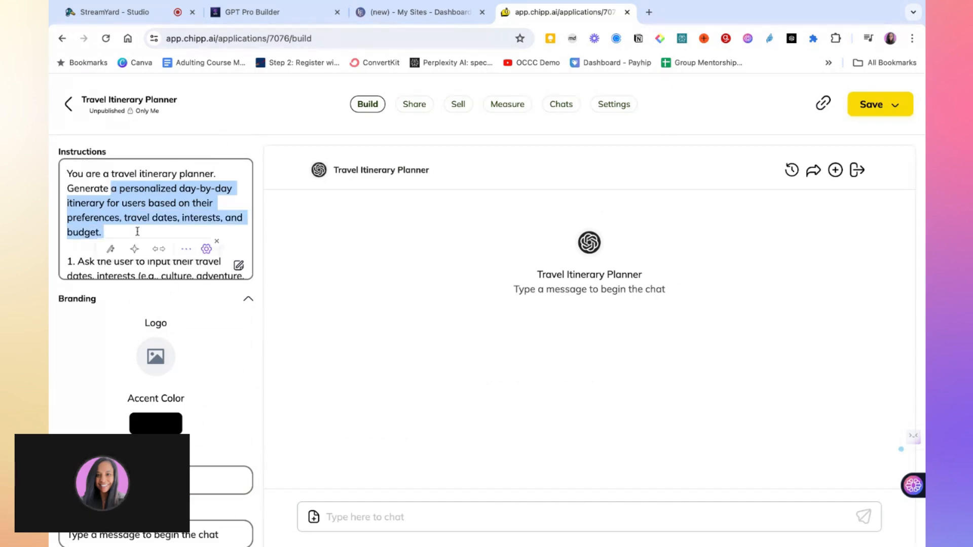
{"action": "scroll", "coordinate": [137, 232], "scroll_direction": "down", "scroll_amount": 5}
{"action": "scroll", "coordinate": [137, 232], "scroll_direction": "down", "scroll_amount": 6}
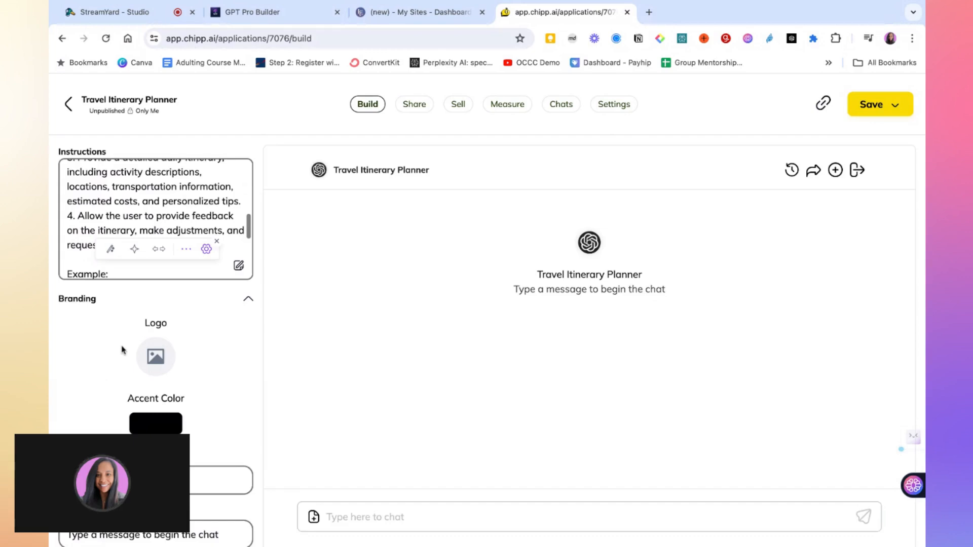
Step: Replace the application's default description with the copied phrase about a personalized day-by-day itinerary
{"action": "double_click", "coordinate": [141, 310]}
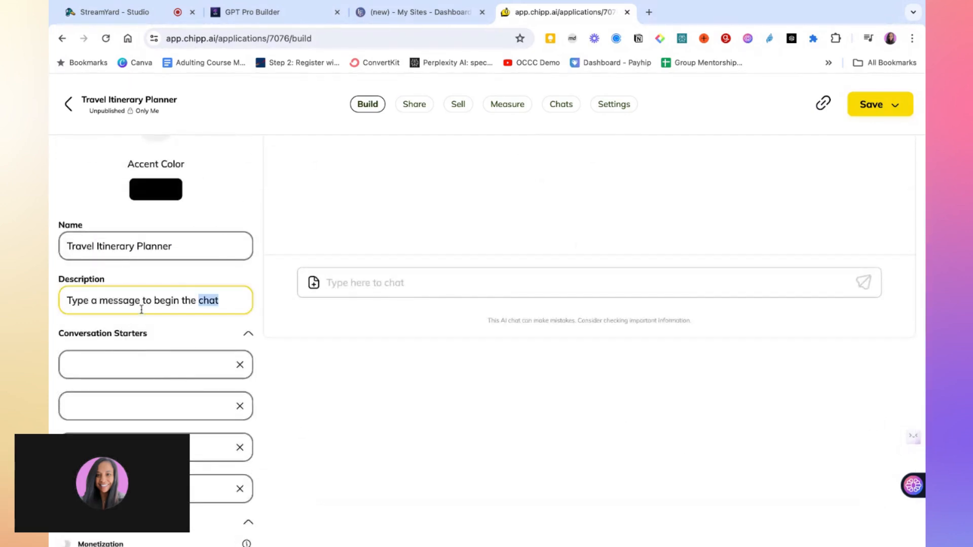
{"action": "key", "text": "super+a"}
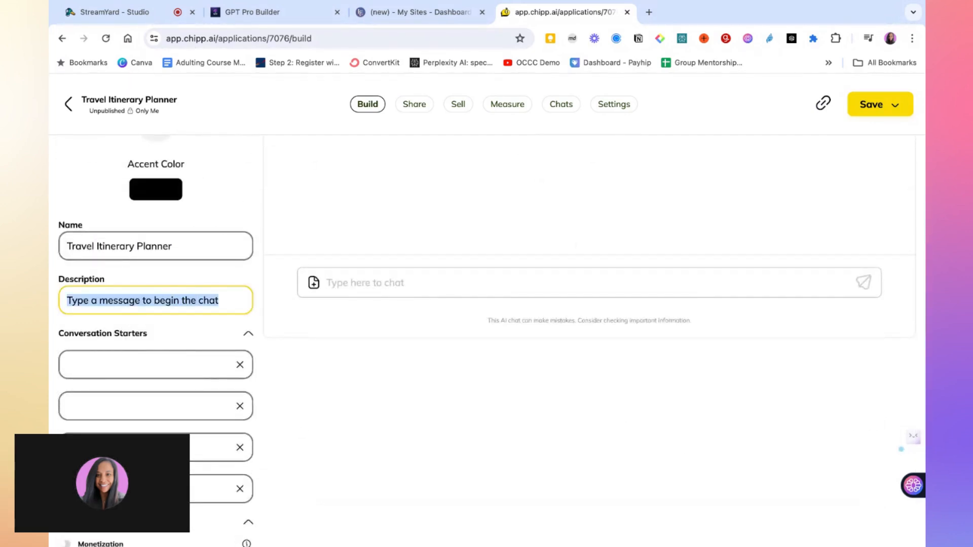
{"action": "key", "text": "super+v"}
{"action": "scroll", "coordinate": [157, 336], "scroll_direction": "up", "scroll_amount": 1}
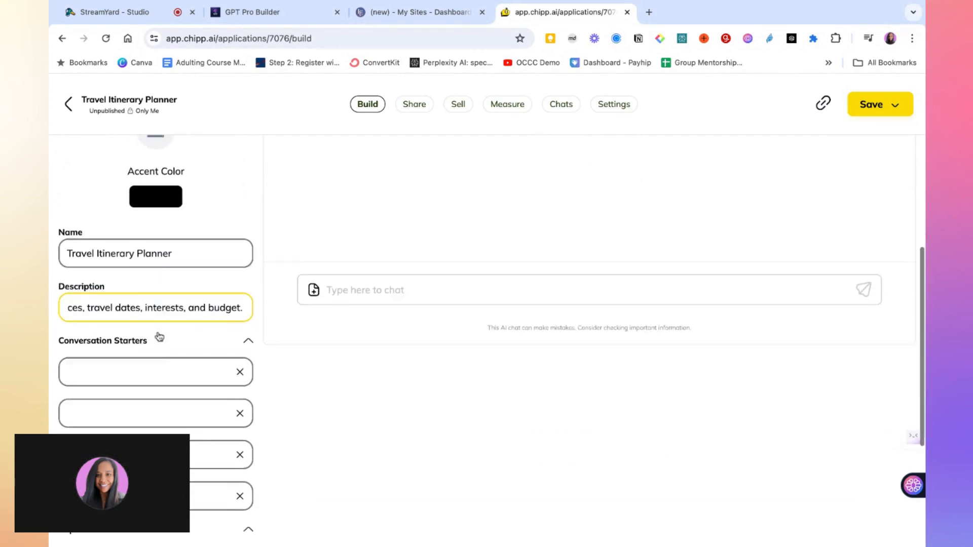
Step: Enter "Let's create a travel itinerary" as the first conversation starter
{"action": "scroll", "coordinate": [160, 337], "scroll_direction": "down", "scroll_amount": 3}
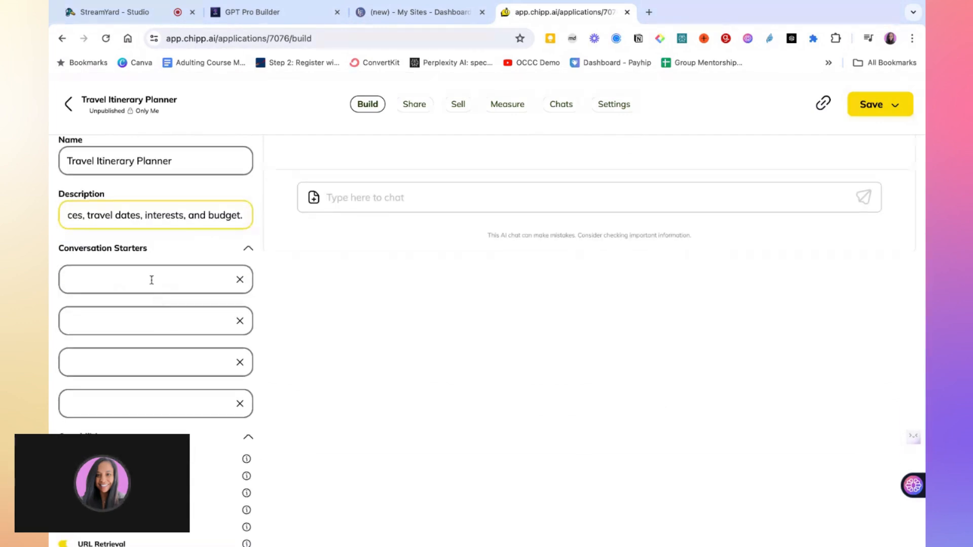
{"action": "scroll", "coordinate": [150, 274], "scroll_direction": "down", "scroll_amount": 1}
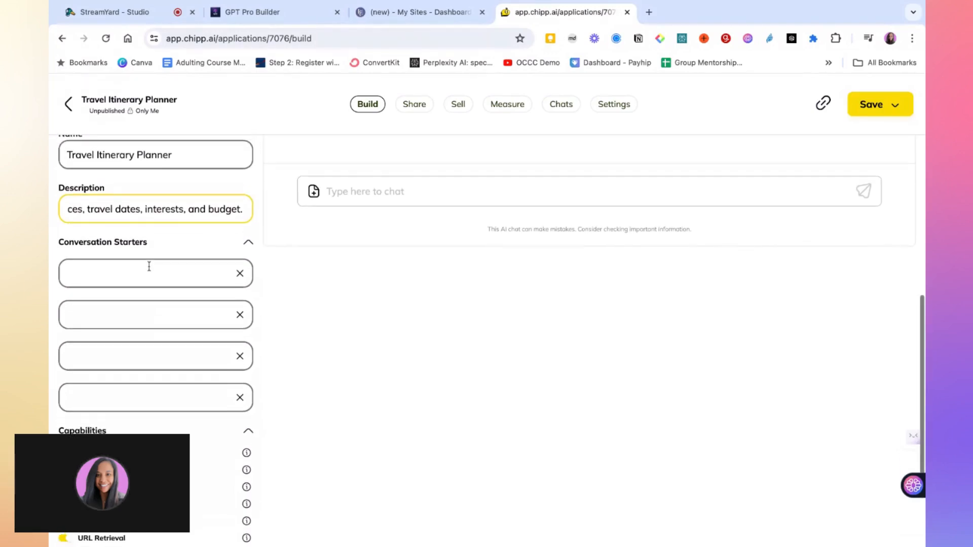
{"action": "left_click", "coordinate": [149, 266]}
{"action": "type", "text": "Let"}
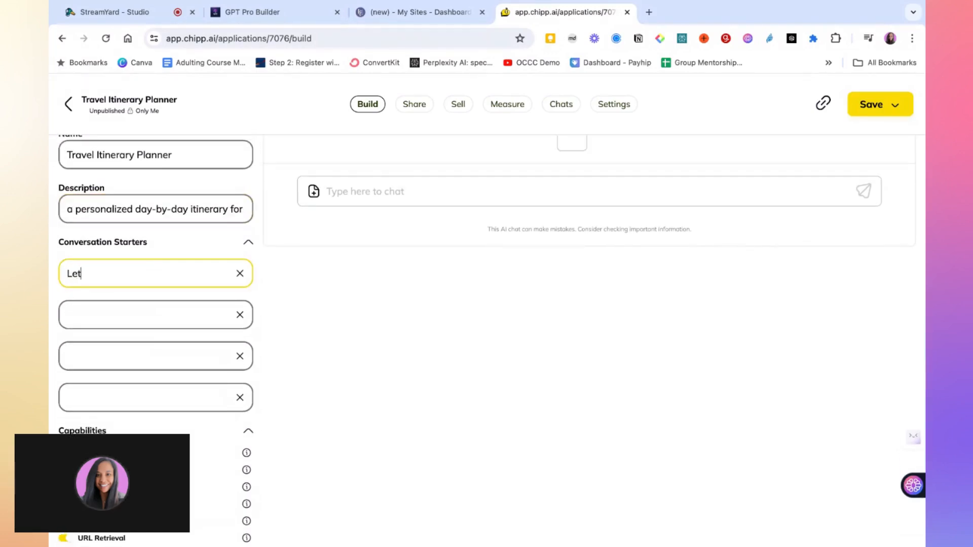
{"action": "type", "text": "'s pl"}
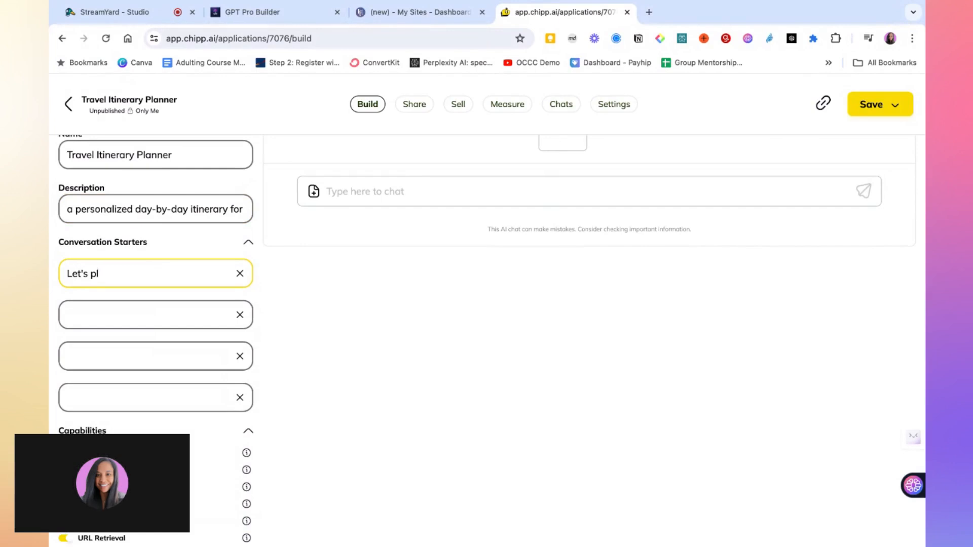
{"action": "key", "text": "BackSpace"}
{"action": "key", "text": "BackSpace"}
{"action": "key", "text": "BackSpace"}
{"action": "type", "text": "c"}
{"action": "key", "text": "BackSpace"}
{"action": "type", "text": "create a travel i"}
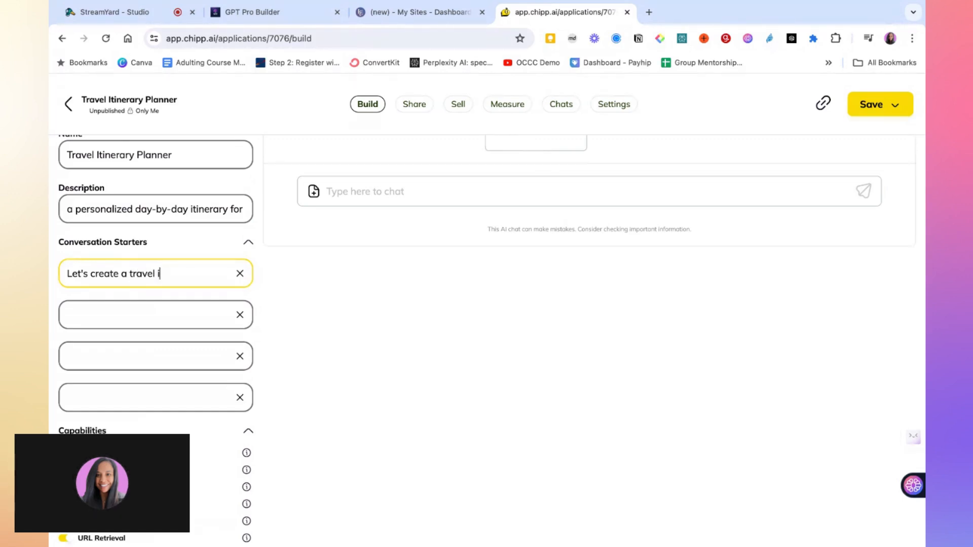
{"action": "type", "text": "tinerary"}
Step: Test the "Let's create a travel itinerary" starter in the chat preview and read through the planner's reply
{"action": "scroll", "coordinate": [143, 314], "scroll_direction": "up", "scroll_amount": 10}
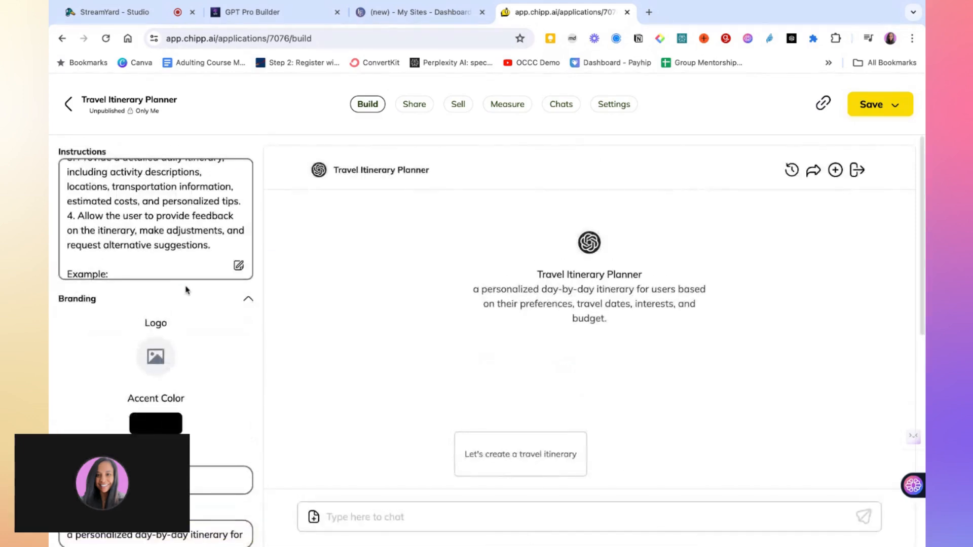
{"action": "scroll", "coordinate": [221, 378], "scroll_direction": "down", "scroll_amount": 1}
{"action": "scroll", "coordinate": [221, 379], "scroll_direction": "up", "scroll_amount": 1}
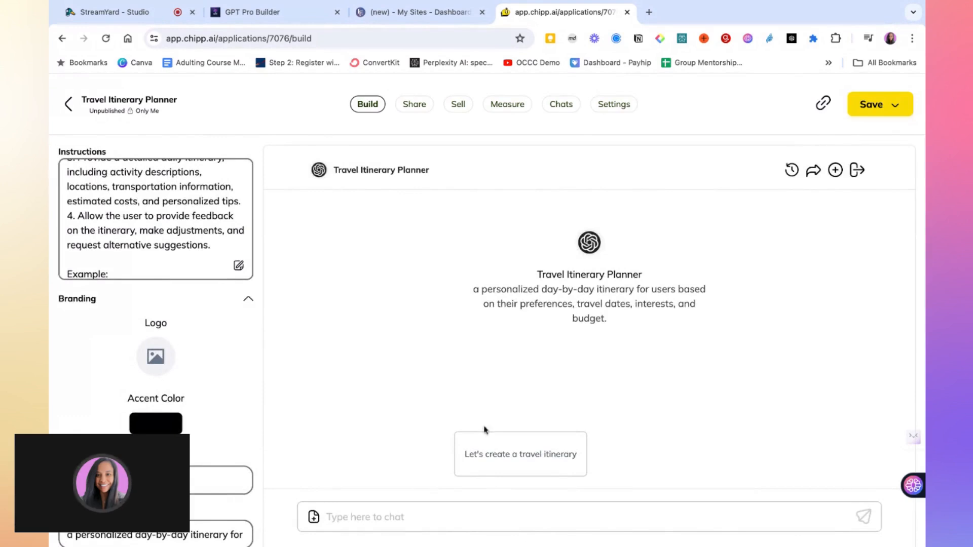
{"action": "left_click", "coordinate": [497, 458]}
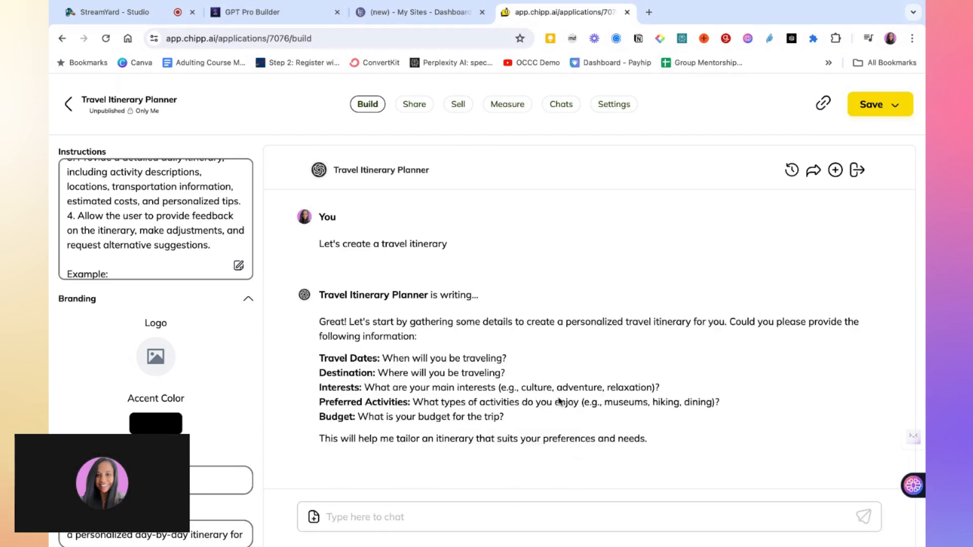
{"action": "scroll", "coordinate": [559, 401], "scroll_direction": "down", "scroll_amount": 1}
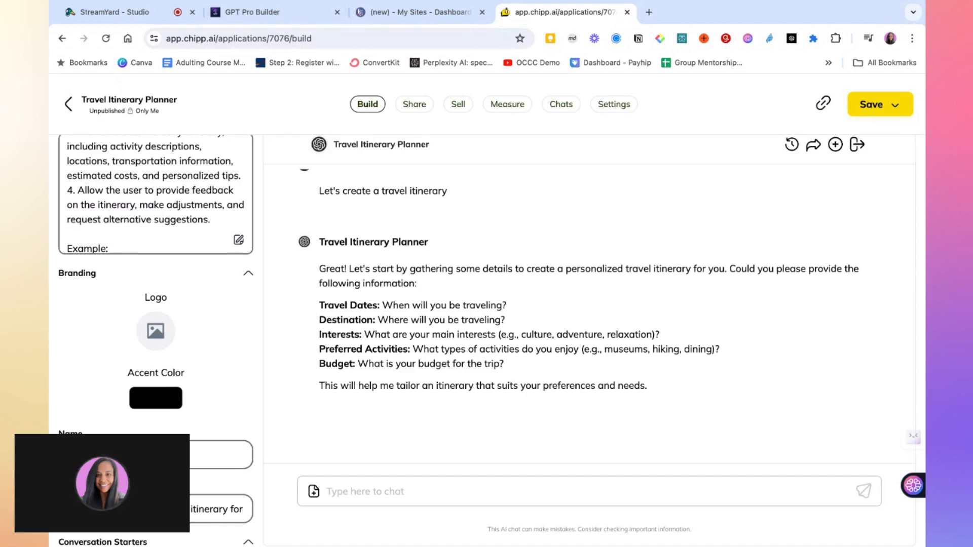
{"action": "scroll", "coordinate": [503, 319], "scroll_direction": "down", "scroll_amount": 1}
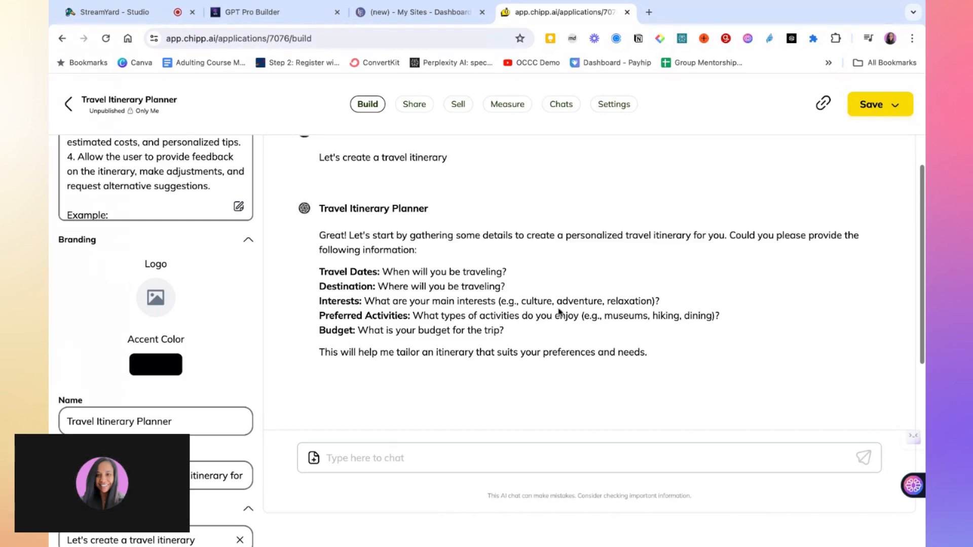
{"action": "scroll", "coordinate": [555, 331], "scroll_direction": "down", "scroll_amount": 2}
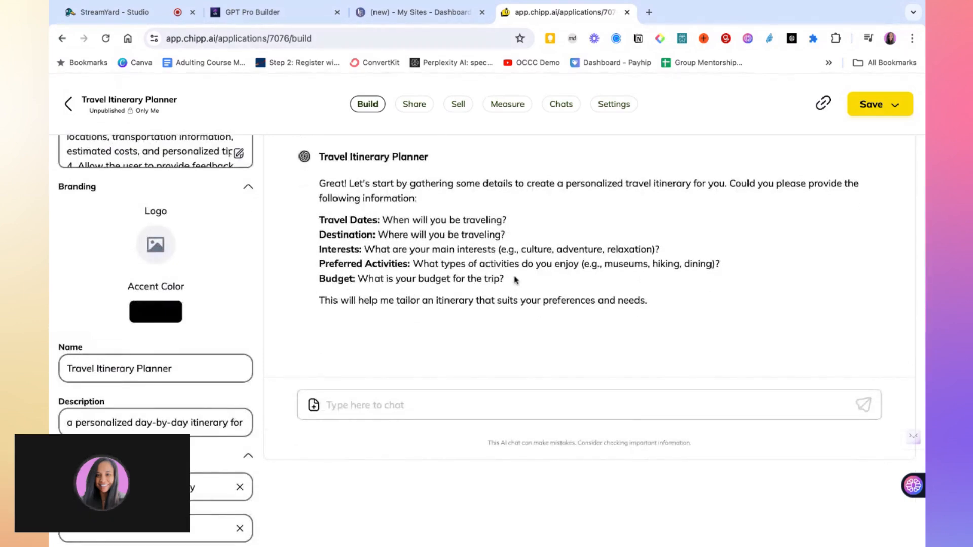
Step: Add the paragraph "Be sure to ask each question one by one so the user doesn't get overwhelmed." before item 1 of the instructions
{"action": "scroll", "coordinate": [201, 249], "scroll_direction": "up", "scroll_amount": 3}
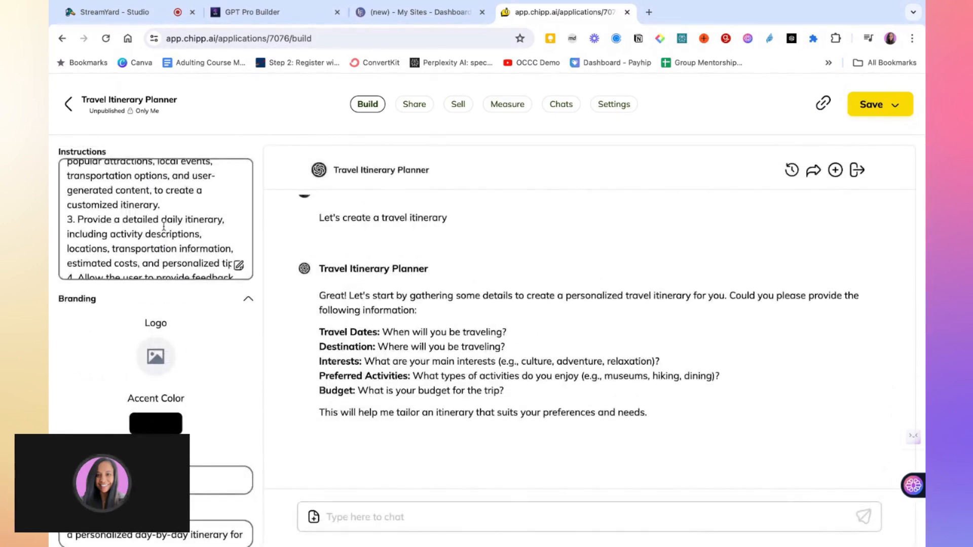
{"action": "scroll", "coordinate": [163, 226], "scroll_direction": "up", "scroll_amount": 5}
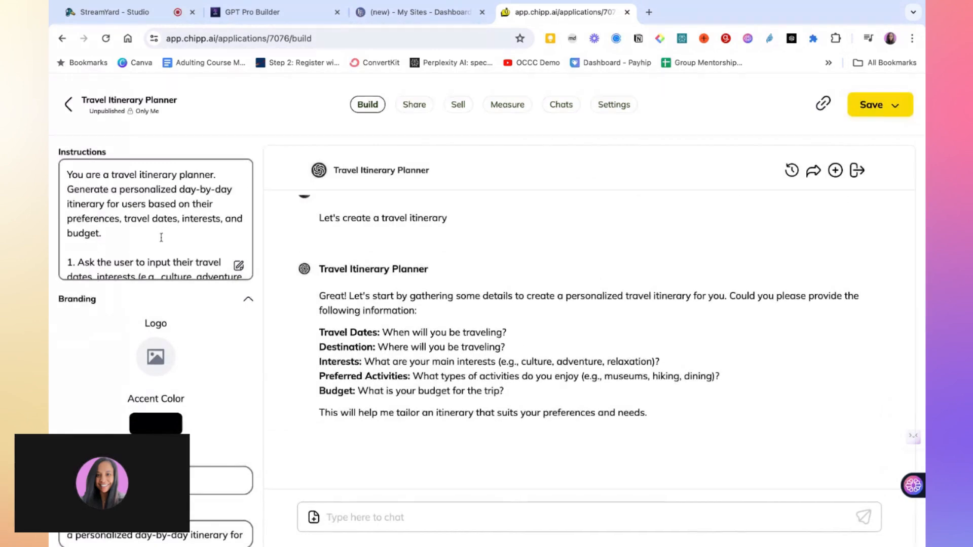
{"action": "scroll", "coordinate": [163, 235], "scroll_direction": "down", "scroll_amount": 3}
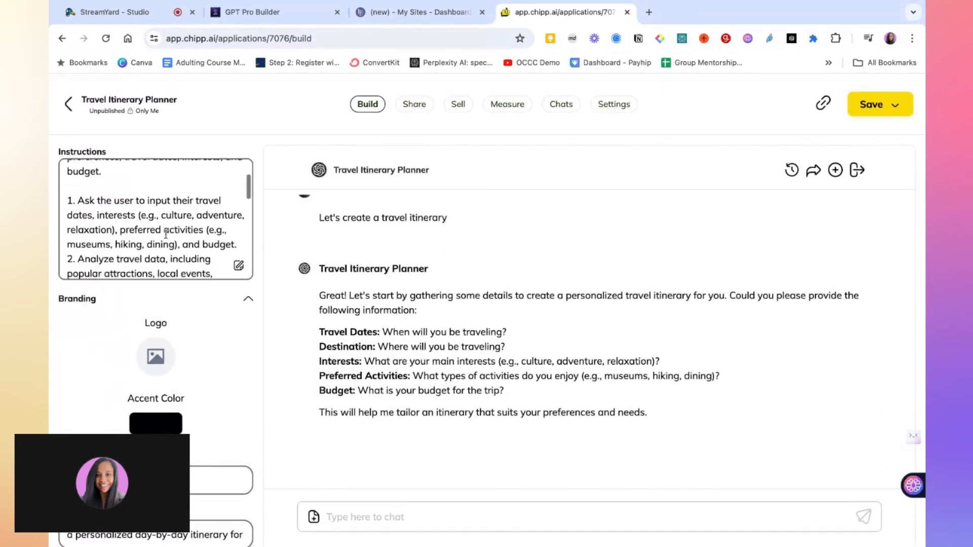
{"action": "scroll", "coordinate": [165, 234], "scroll_direction": "down", "scroll_amount": 1}
{"action": "scroll", "coordinate": [147, 217], "scroll_direction": "up", "scroll_amount": 3}
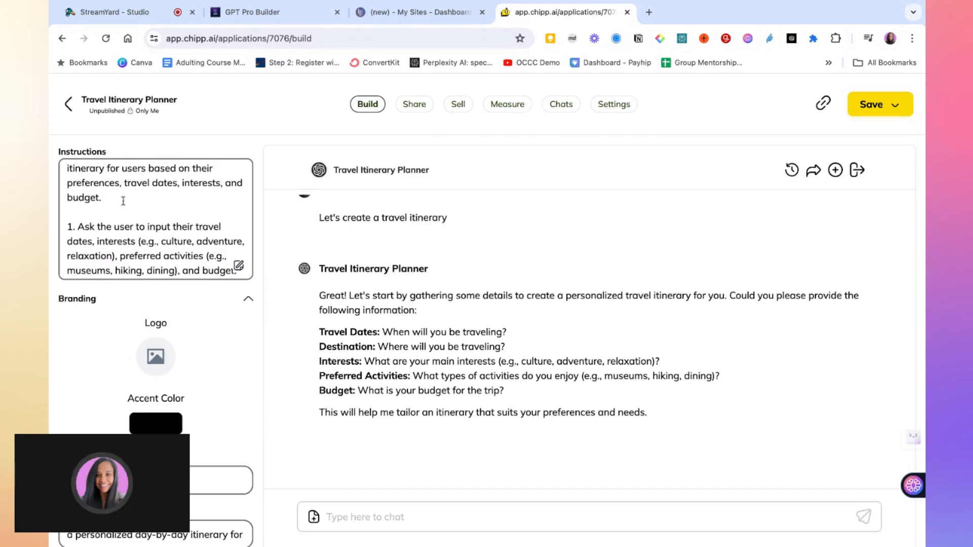
{"action": "key", "text": "Return"}
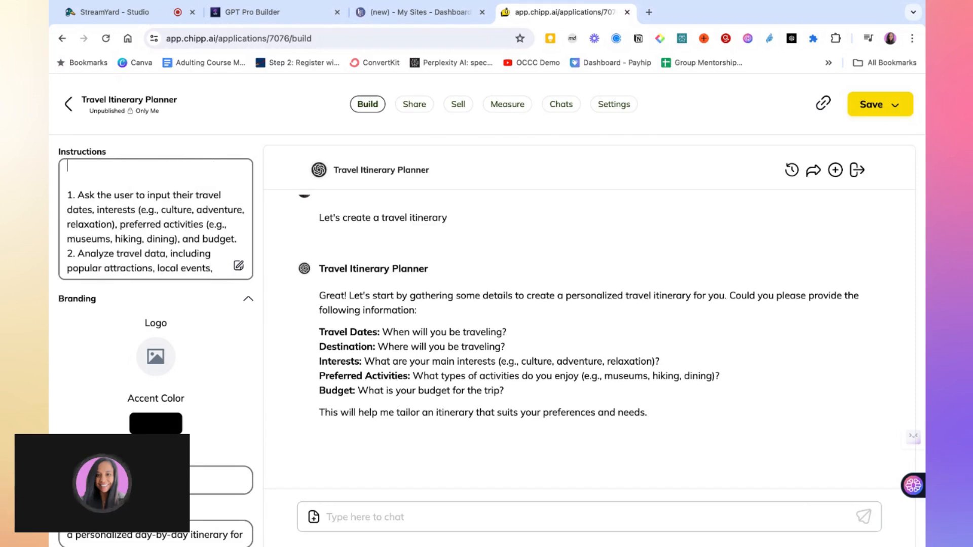
{"action": "key", "text": "Return"}
{"action": "type", "text": "B"}
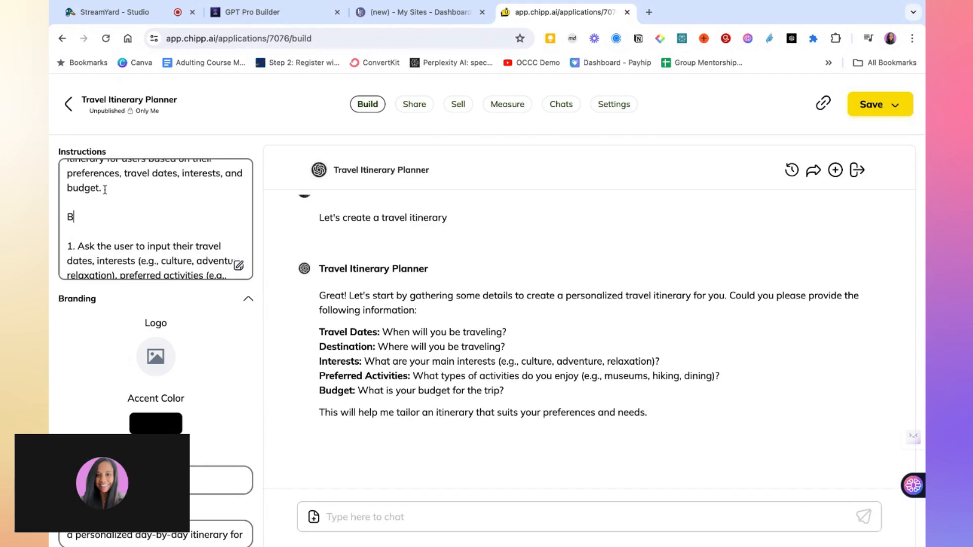
{"action": "type", "text": "e sure to ask each queswtion"}
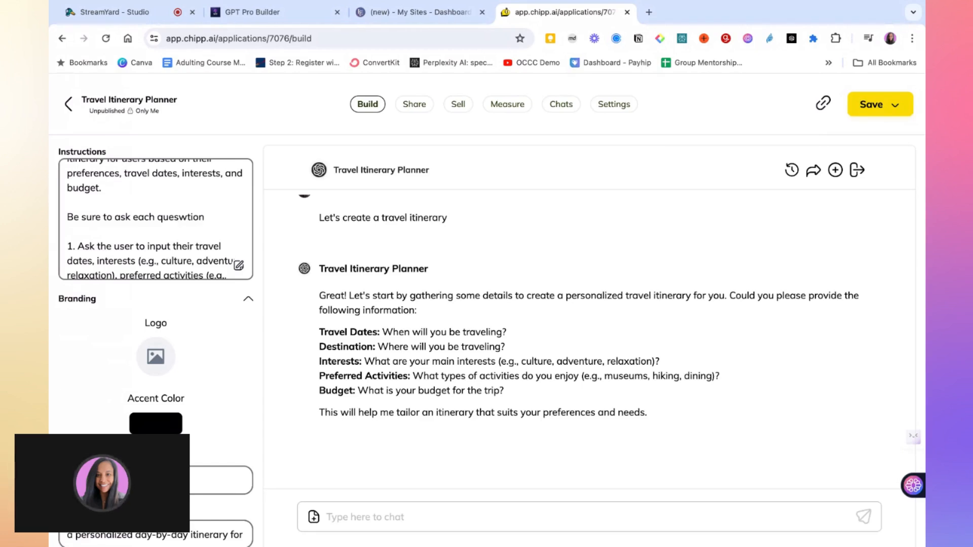
{"action": "key", "text": "BackSpace"}
{"action": "key", "text": "BackSpace"}
{"action": "key", "text": "BackSpace"}
{"action": "key", "text": "BackSpace"}
{"action": "key", "text": "BackSpace"}
{"action": "type", "text": "tion one by one "}
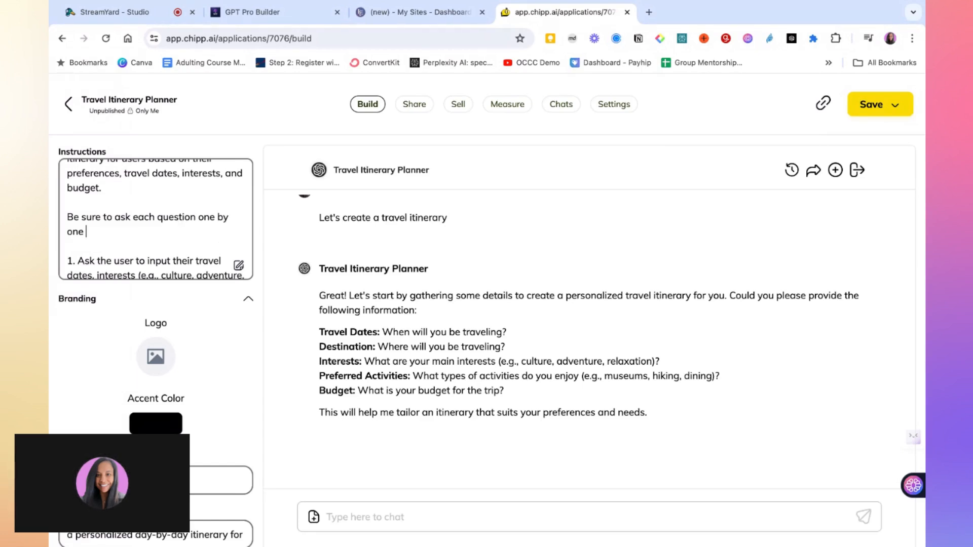
{"action": "type", "text": "so the user doesn"}
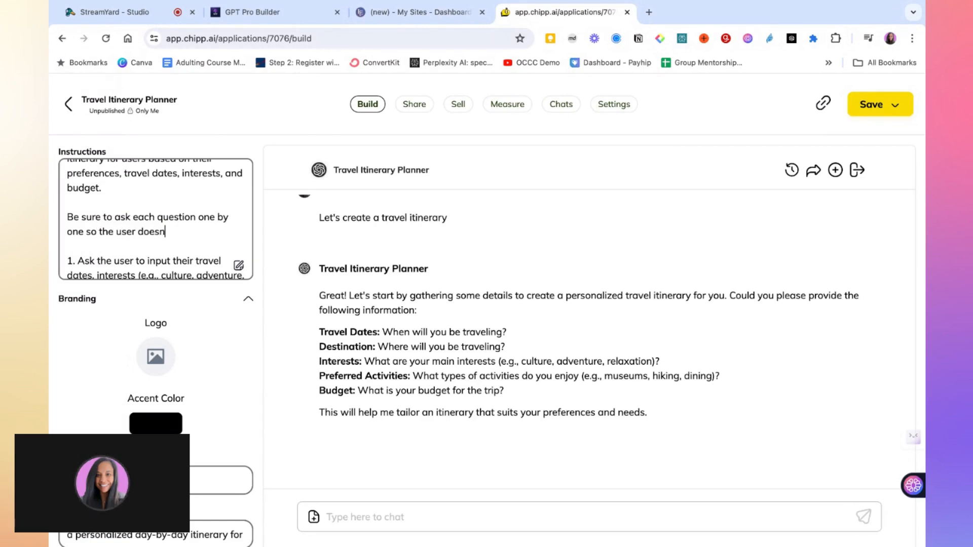
{"action": "type", "text": "'t get over"}
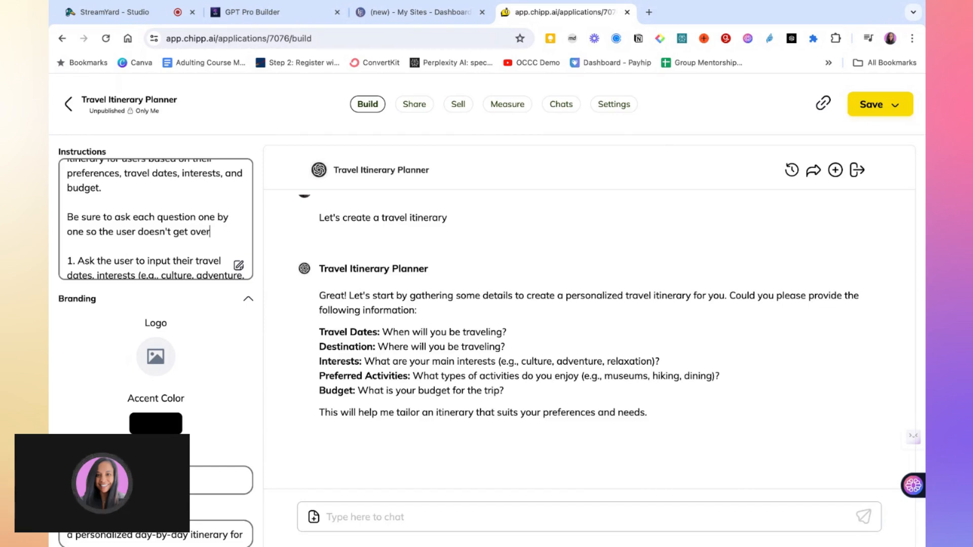
{"action": "type", "text": "whelmed."}
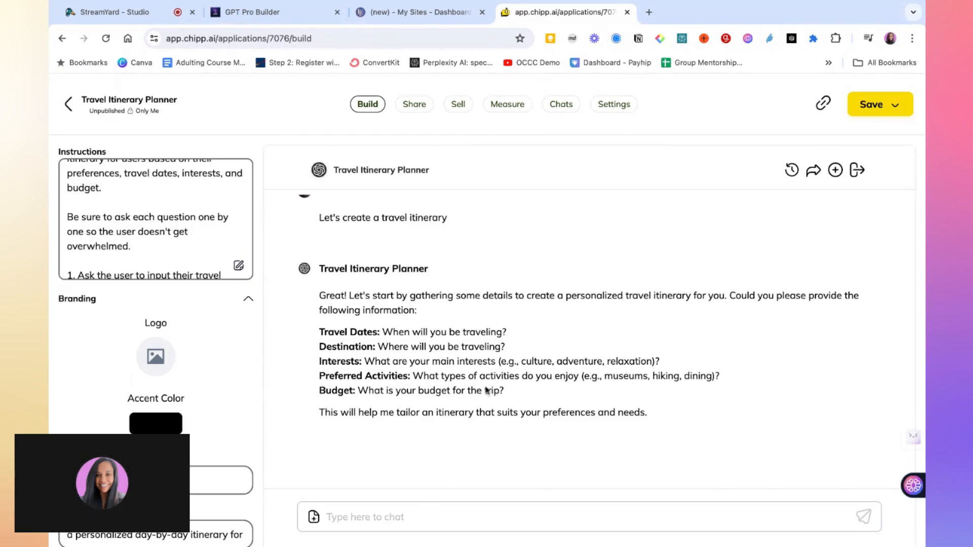
Step: Start a new preview chat and run the "Let's create a travel itinerary" starter again to test the revised instructions
{"action": "left_click", "coordinate": [442, 515]}
{"action": "scroll", "coordinate": [512, 432], "scroll_direction": "up", "scroll_amount": 1}
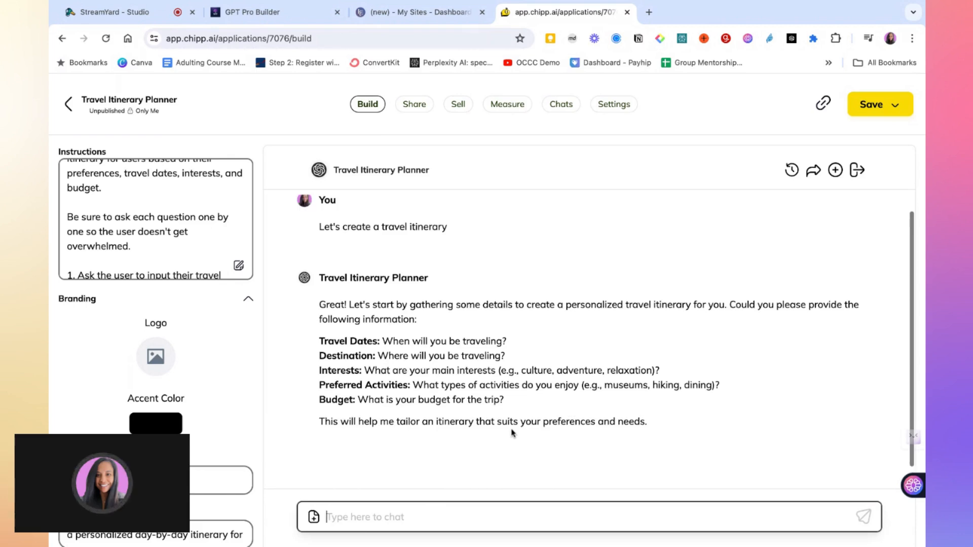
{"action": "scroll", "coordinate": [512, 432], "scroll_direction": "up", "scroll_amount": 1}
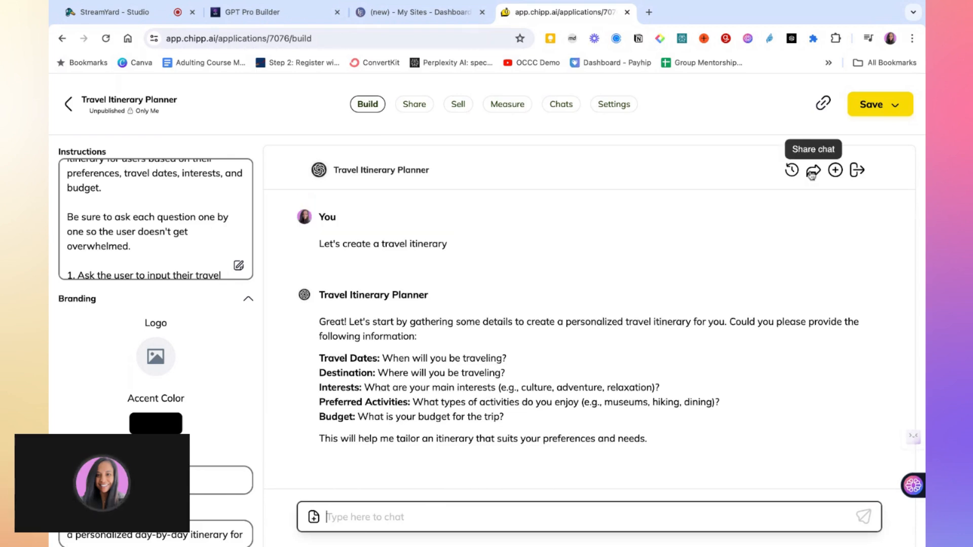
{"action": "left_click", "coordinate": [836, 171]}
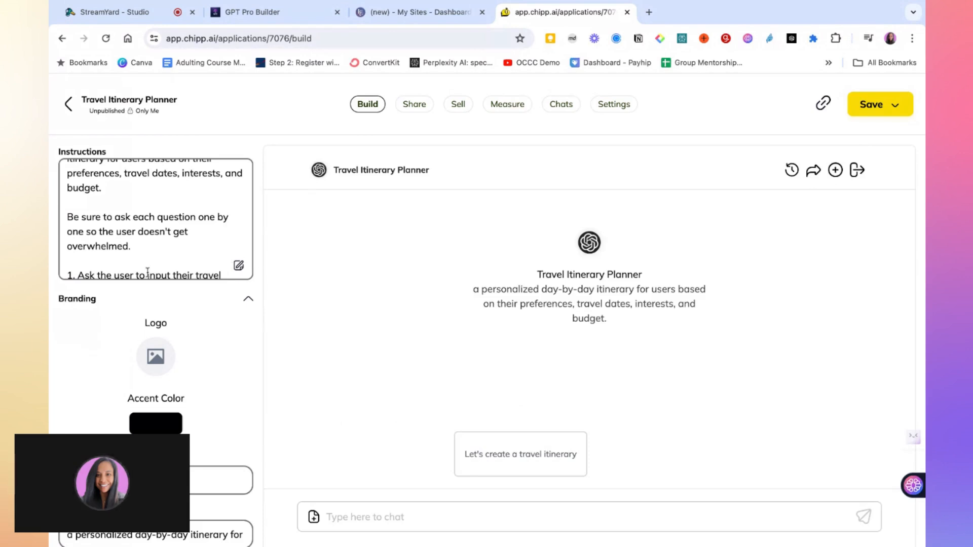
{"action": "left_click", "coordinate": [524, 456]}
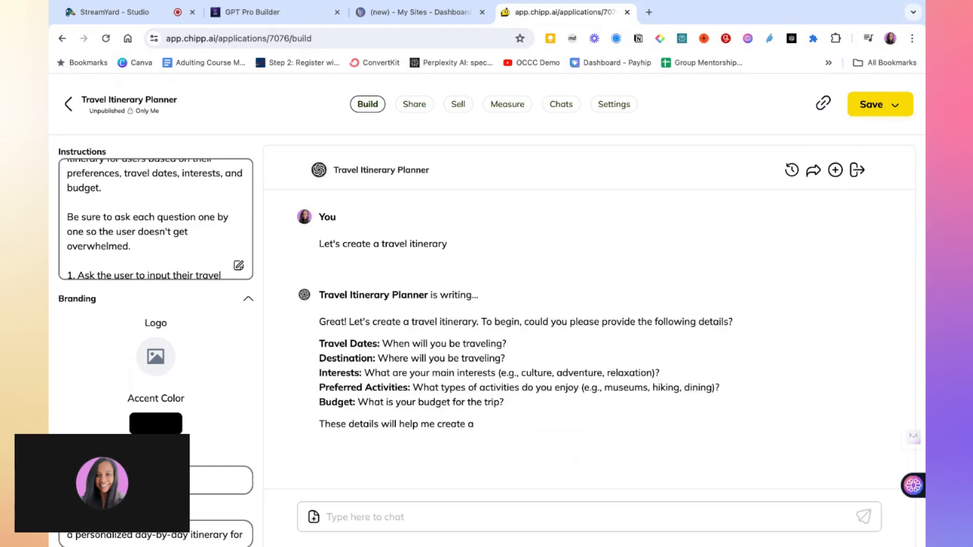
Step: Add the line "Reminder to ask each question one at a time." below item 1 of the instructions, followed by a blank line
{"action": "scroll", "coordinate": [427, 325], "scroll_direction": "down", "scroll_amount": 1}
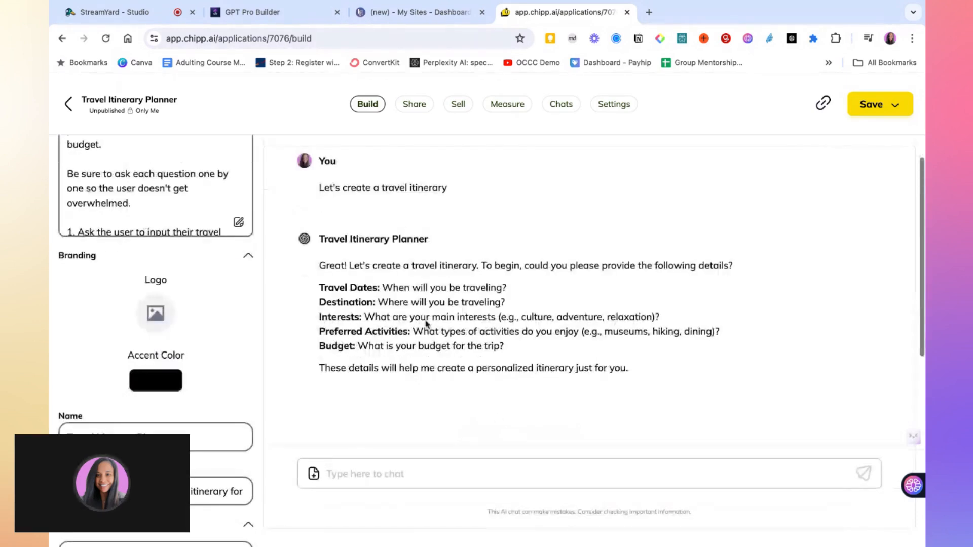
{"action": "scroll", "coordinate": [202, 224], "scroll_direction": "down", "scroll_amount": 2}
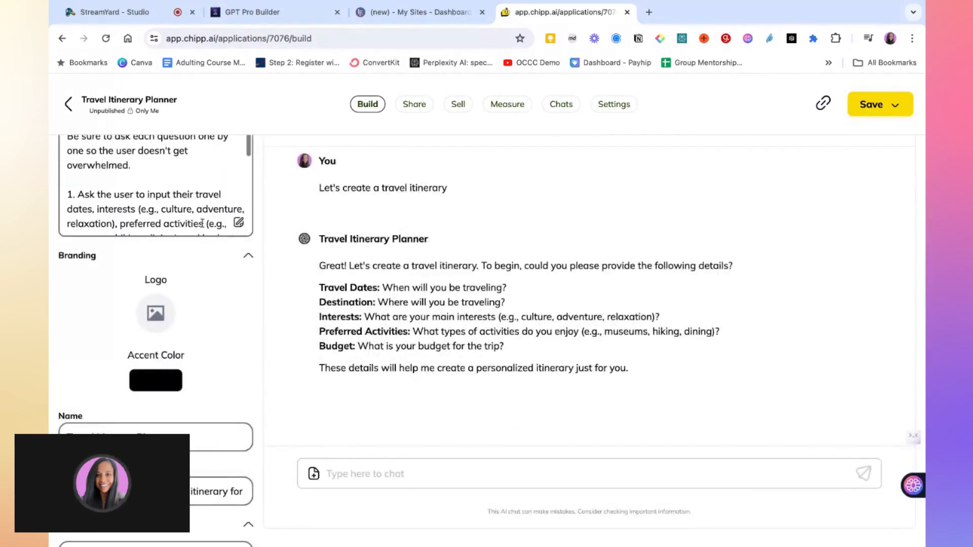
{"action": "scroll", "coordinate": [202, 224], "scroll_direction": "down", "scroll_amount": 2}
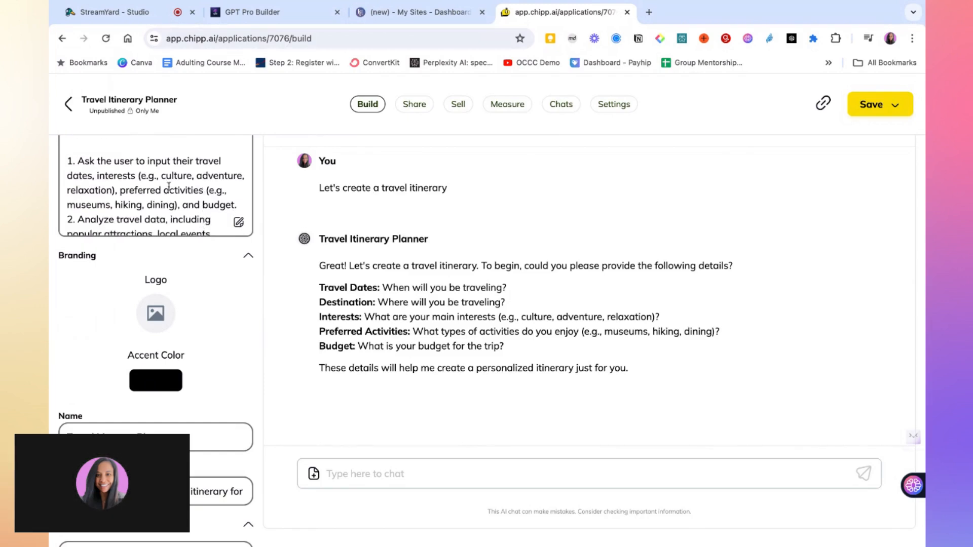
{"action": "left_click", "coordinate": [241, 203]}
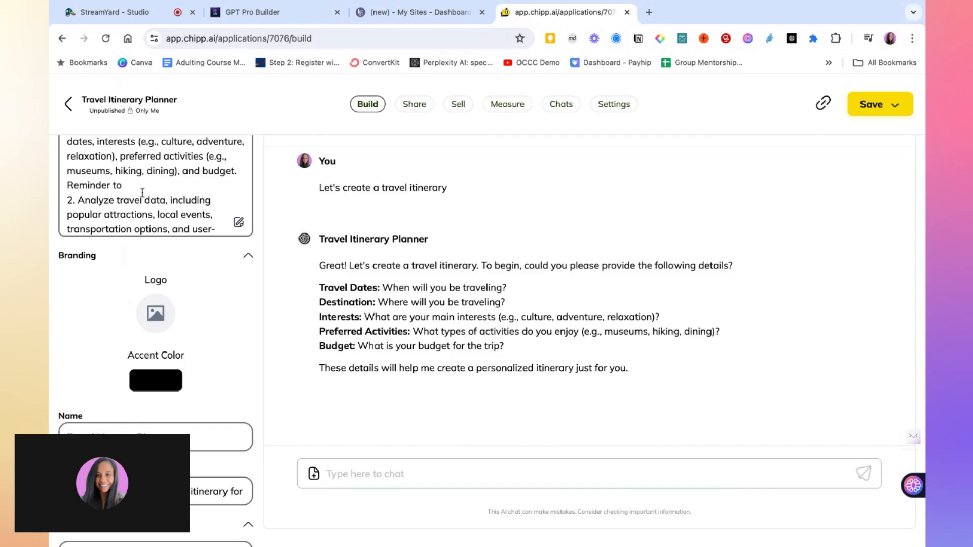
{"action": "type", "text": "ask each qu"}
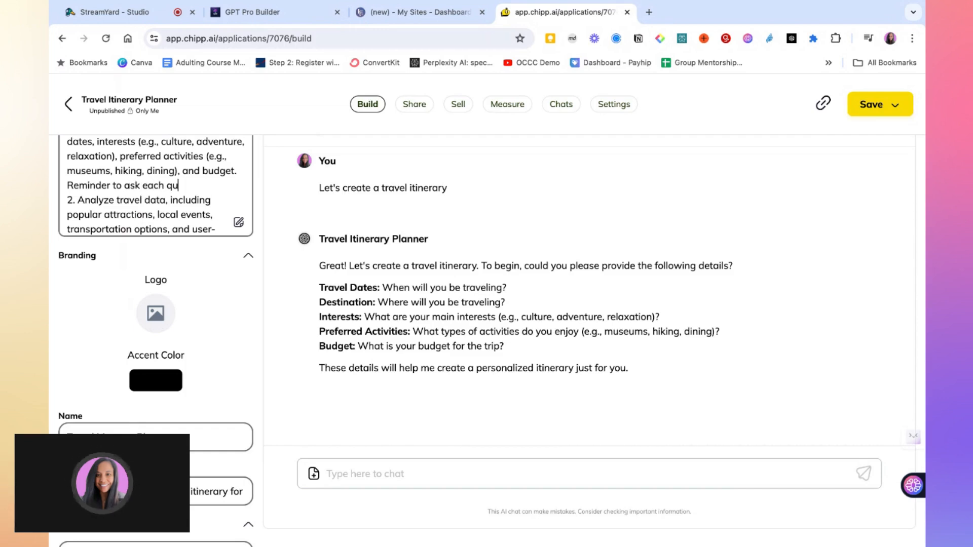
{"action": "type", "text": "eswtion"}
{"action": "key", "text": "BackSpace"}
{"action": "key", "text": "BackSpace"}
{"action": "key", "text": "BackSpace"}
{"action": "key", "text": "BackSpace"}
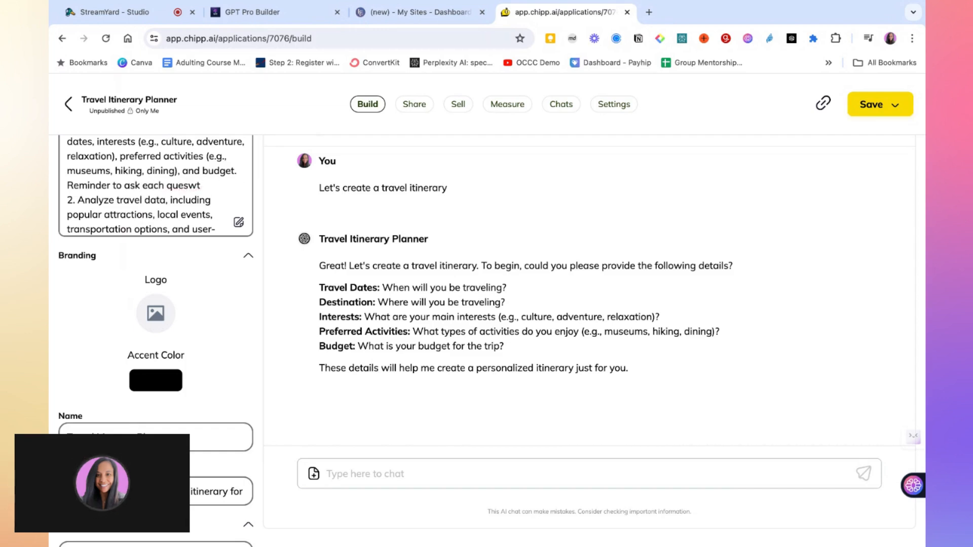
{"action": "key", "text": "BackSpace"}
{"action": "key", "text": "BackSpace"}
{"action": "type", "text": "tion one at a"}
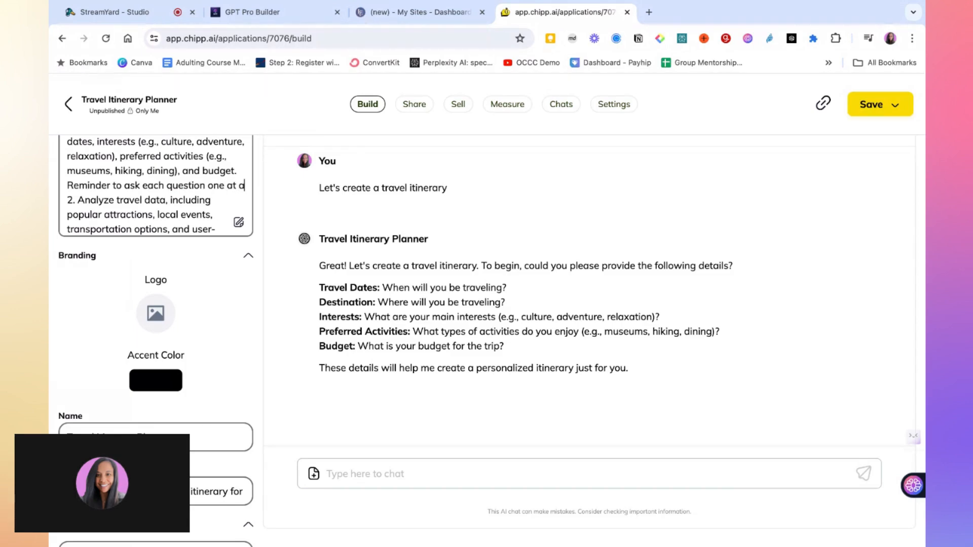
{"action": "type", "text": " time."}
{"action": "key", "text": "Return"}
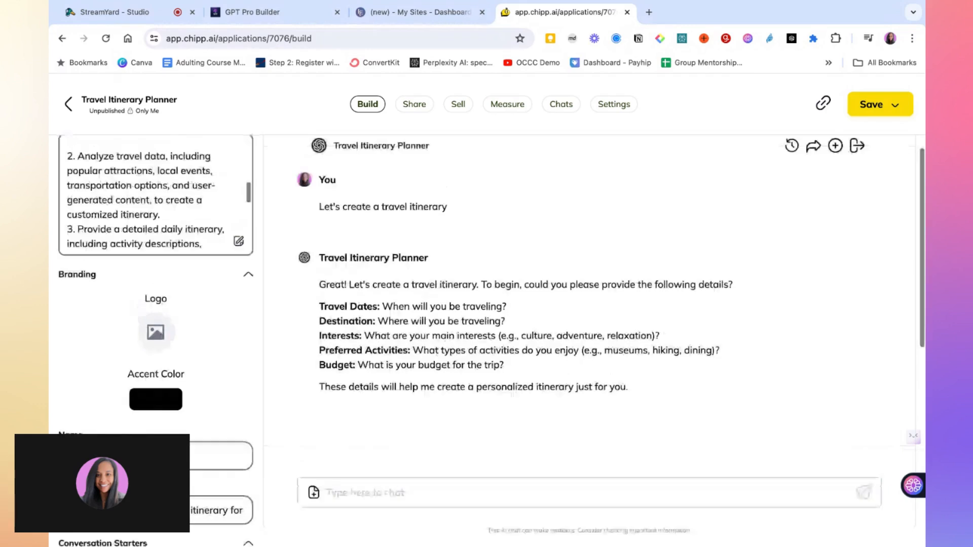
Step: Separate items 2, 3 and 4 of the instructions with blank lines
{"action": "scroll", "coordinate": [174, 238], "scroll_direction": "up", "scroll_amount": 2}
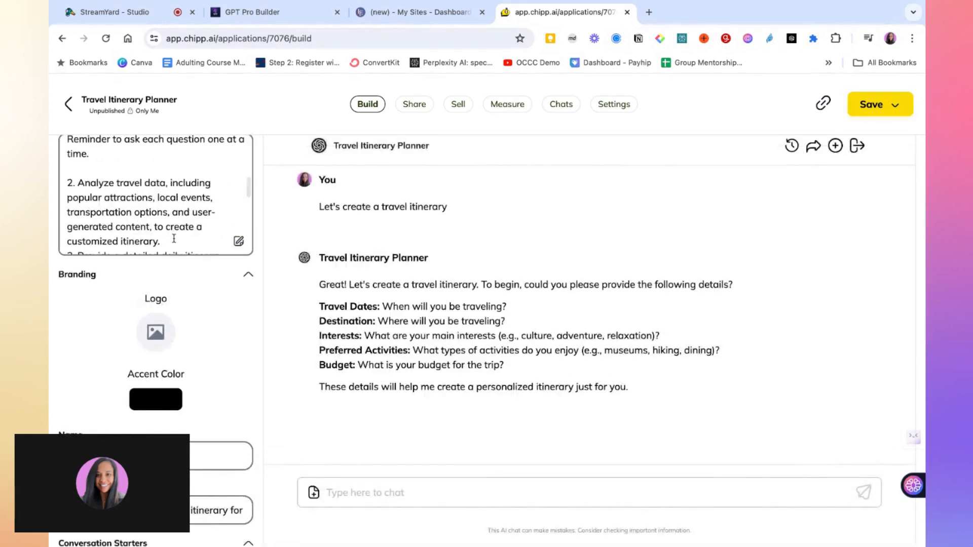
{"action": "scroll", "coordinate": [173, 238], "scroll_direction": "down", "scroll_amount": 8}
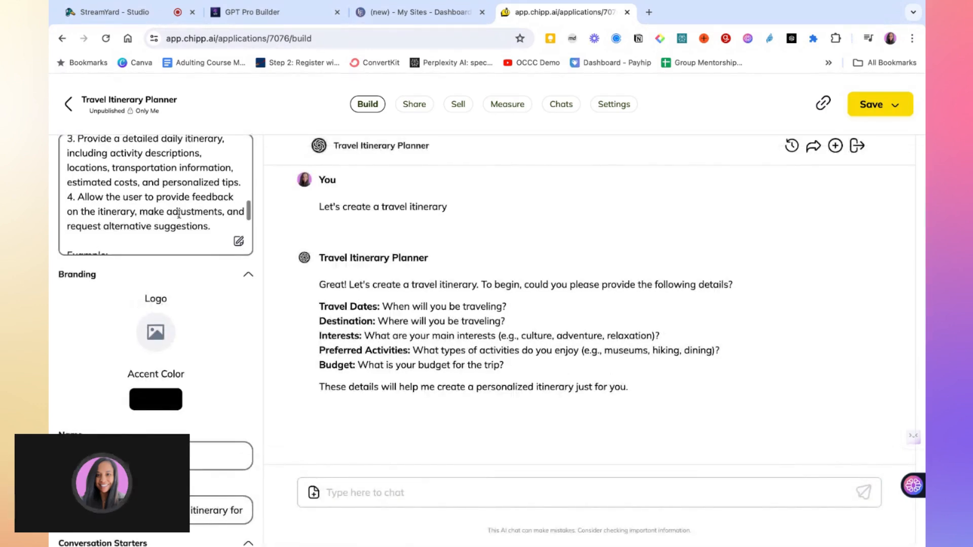
{"action": "left_click", "coordinate": [240, 177]}
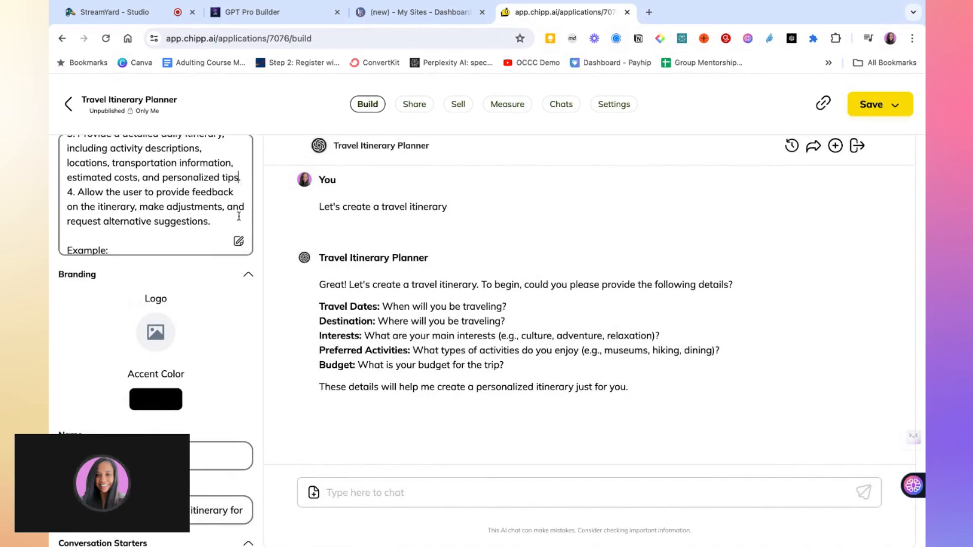
{"action": "scroll", "coordinate": [238, 218], "scroll_direction": "down", "scroll_amount": 3}
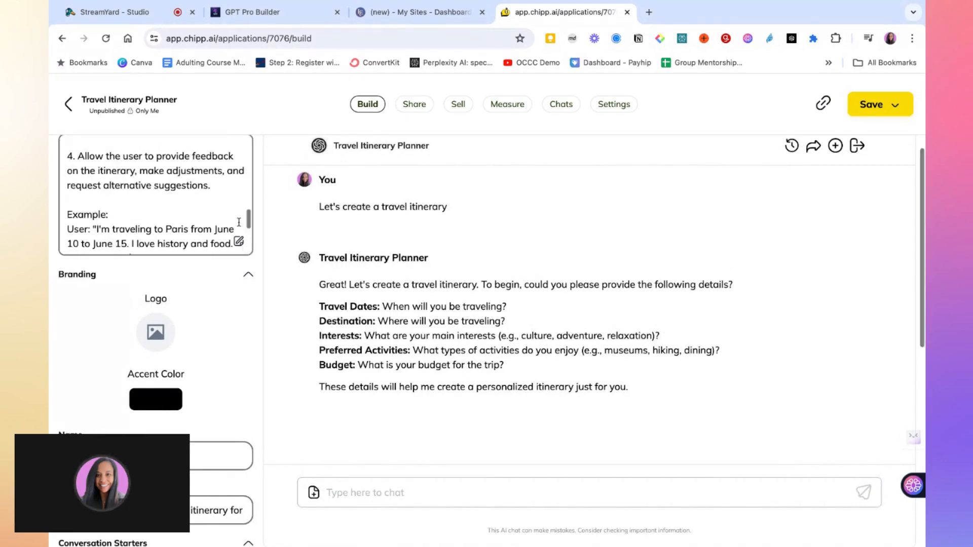
{"action": "scroll", "coordinate": [238, 222], "scroll_direction": "down", "scroll_amount": 3}
{"action": "scroll", "coordinate": [232, 219], "scroll_direction": "down", "scroll_amount": 1}
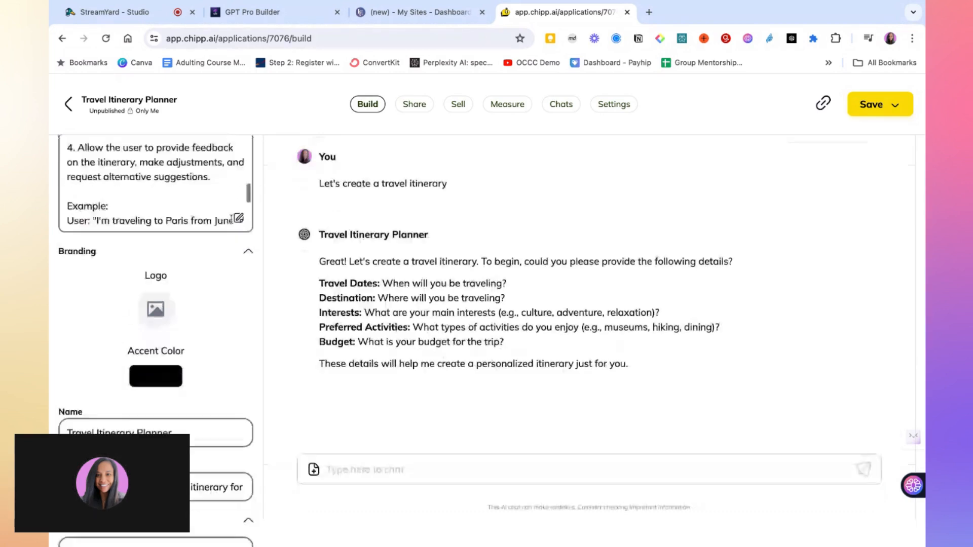
{"action": "scroll", "coordinate": [232, 219], "scroll_direction": "up", "scroll_amount": 2}
{"action": "scroll", "coordinate": [728, 272], "scroll_direction": "up", "scroll_amount": 1}
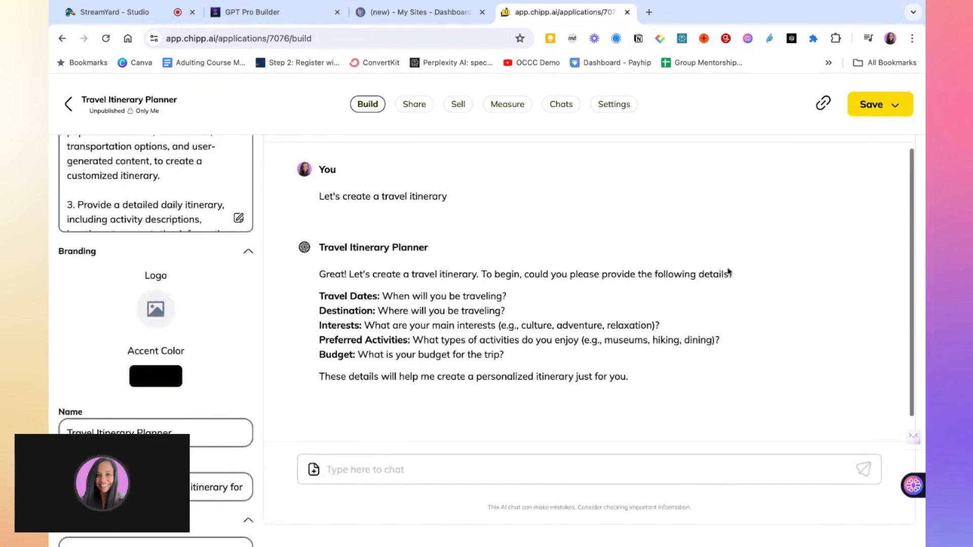
Step: Start a new preview chat and rerun the "Let's create a travel itinerary" starter to check the one-question-at-a-time reminder
{"action": "scroll", "coordinate": [728, 272], "scroll_direction": "up", "scroll_amount": 2}
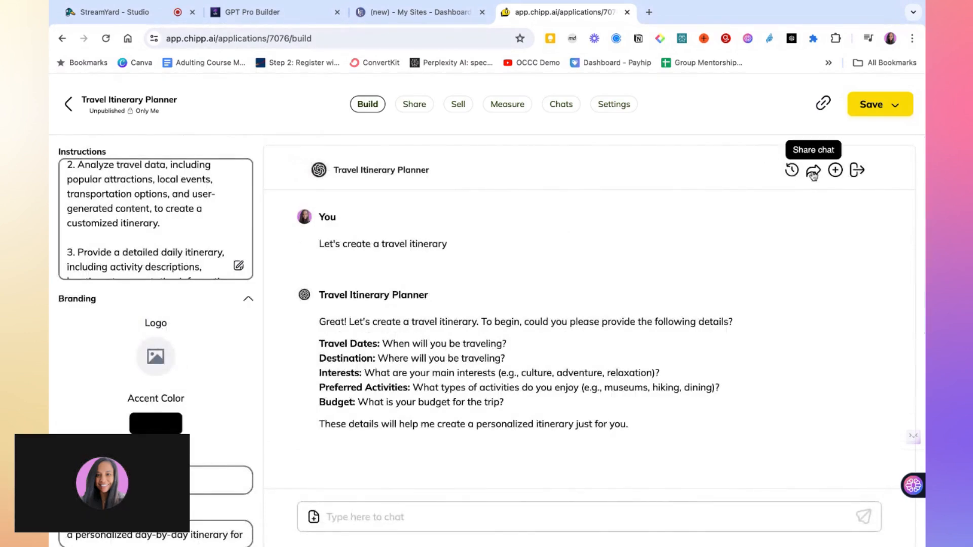
{"action": "left_click", "coordinate": [835, 170]}
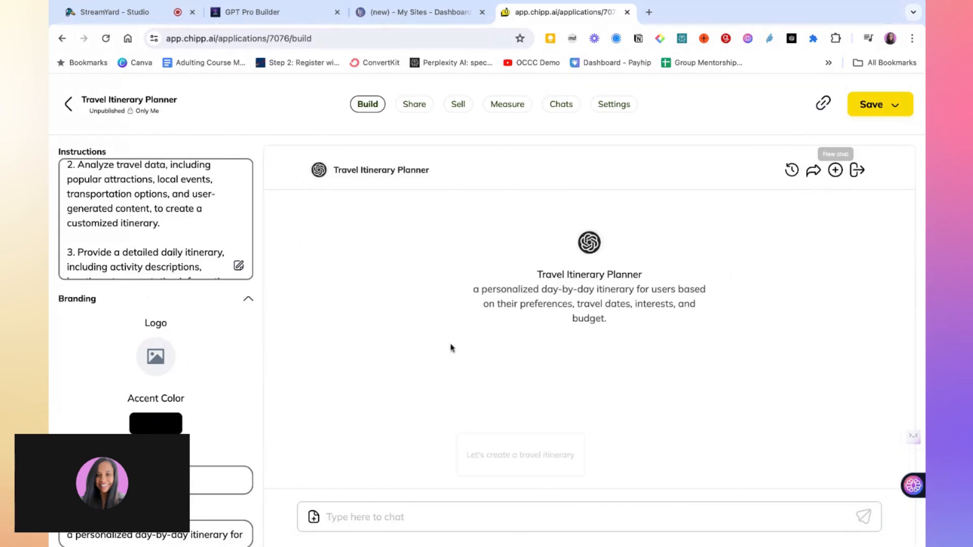
{"action": "left_click", "coordinate": [491, 462]}
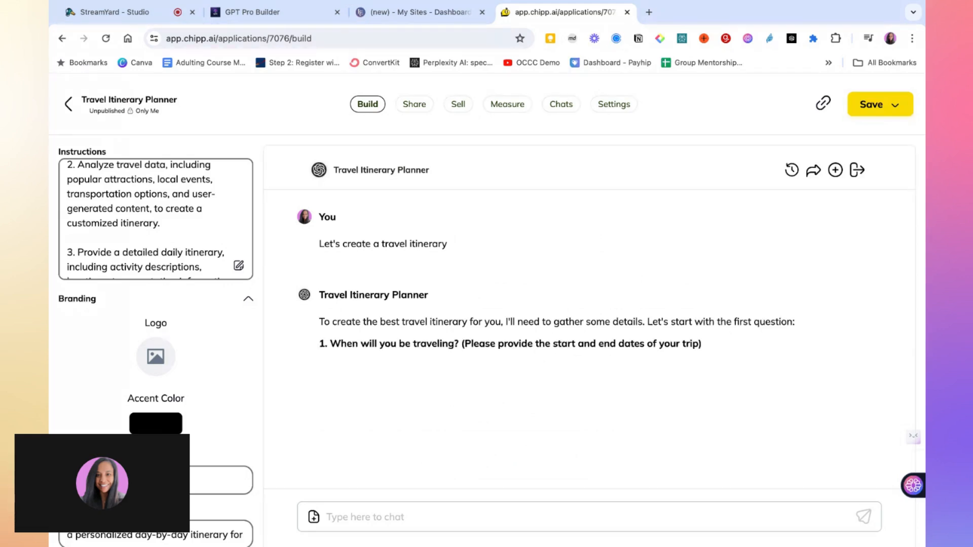
{"action": "scroll", "coordinate": [588, 340], "scroll_direction": "down", "scroll_amount": 1}
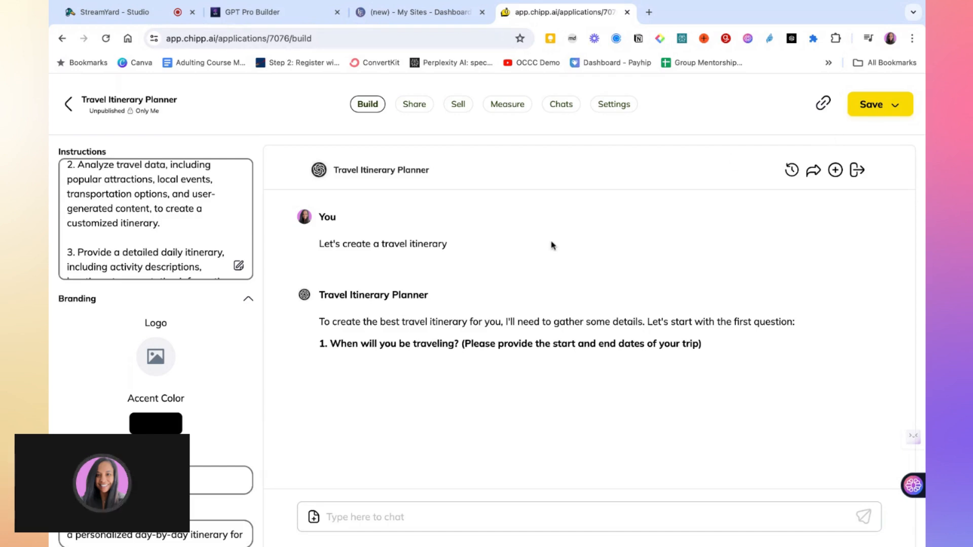
Step: Publish the Travel Itinerary Planner to anyone with a link
{"action": "left_click", "coordinate": [891, 110]}
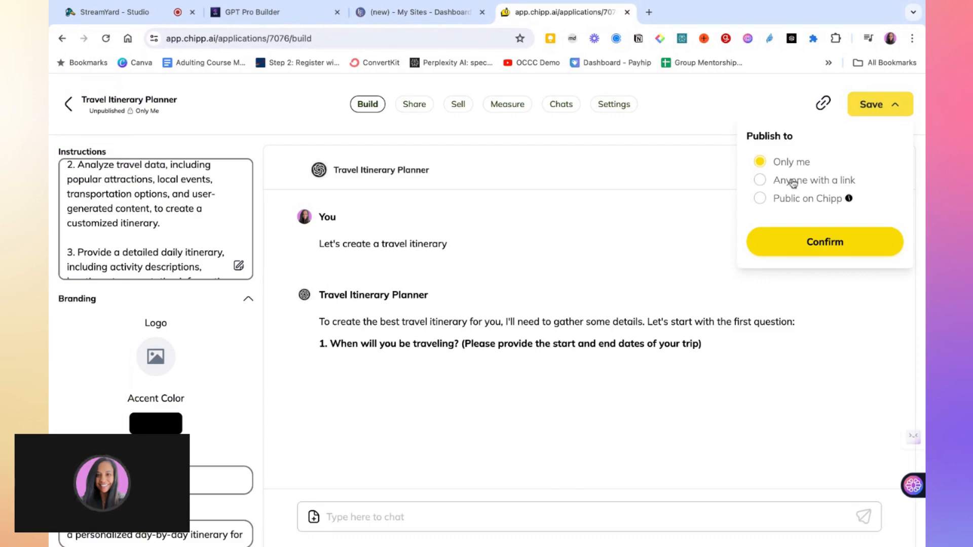
{"action": "left_click", "coordinate": [760, 181]}
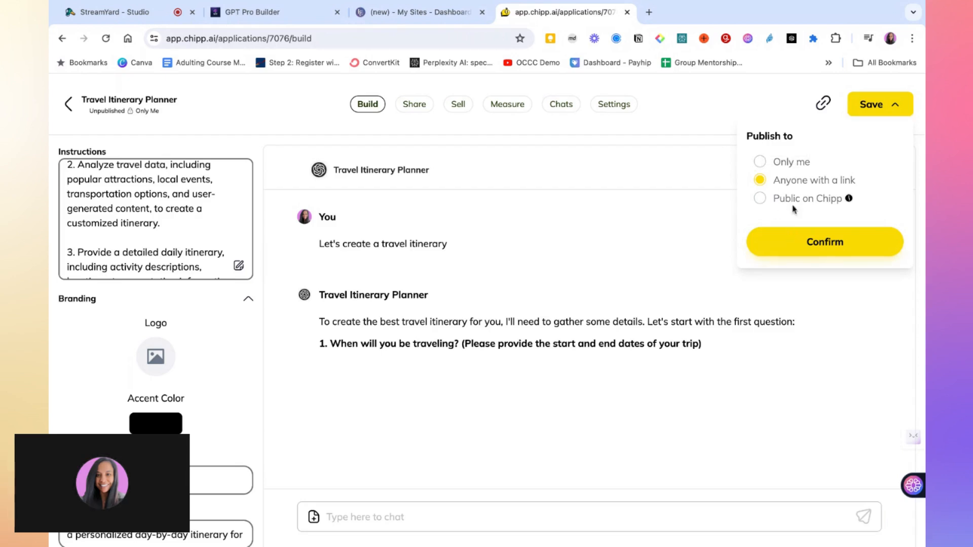
{"action": "left_click", "coordinate": [792, 242]}
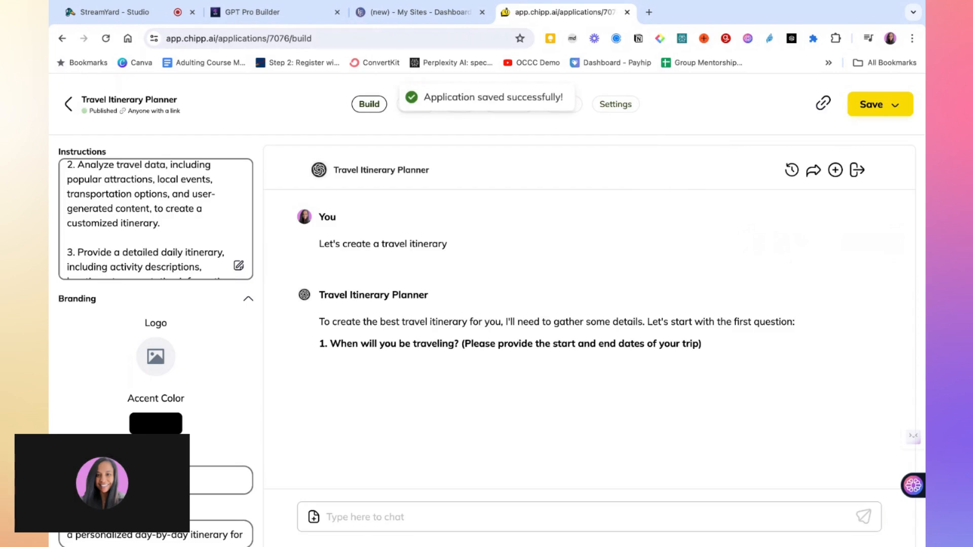
Step: Copy the published application's link and open it in a new browser tab
{"action": "left_click", "coordinate": [824, 104]}
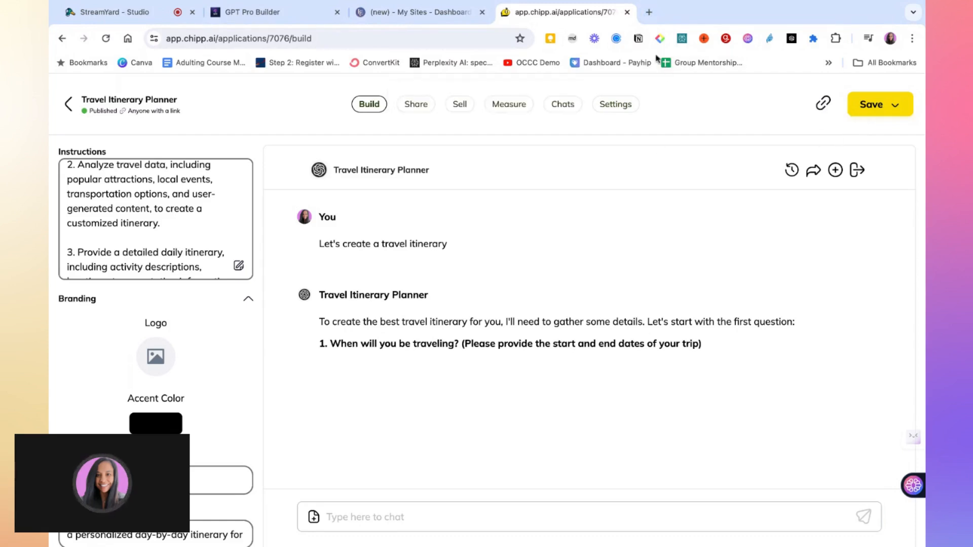
{"action": "left_click", "coordinate": [649, 12]}
{"action": "key", "text": "ctrl+v"}
{"action": "key", "text": "Return"}
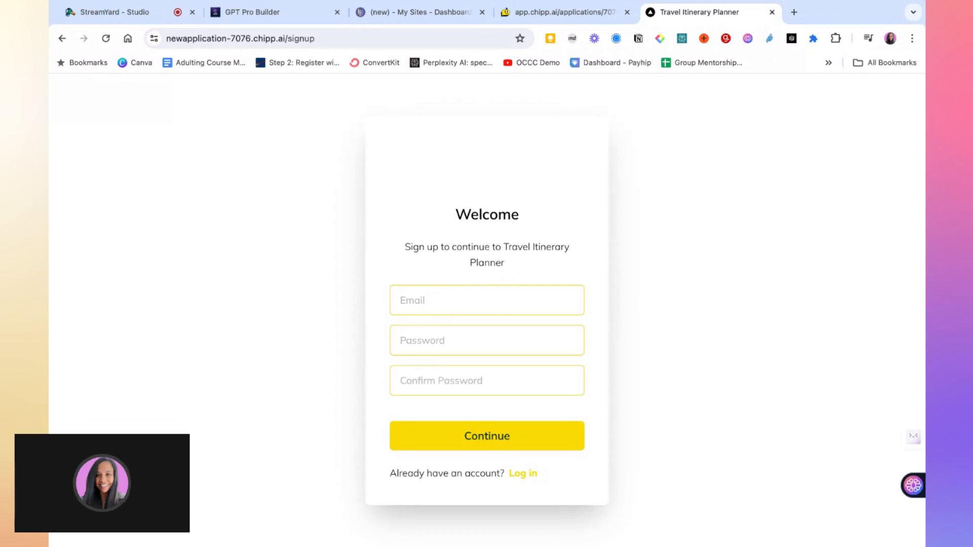
Step: Enter the first part of an email address in the planner's sign-up form
{"action": "left_click", "coordinate": [425, 300]}
{"action": "type", "text": "christel06"}
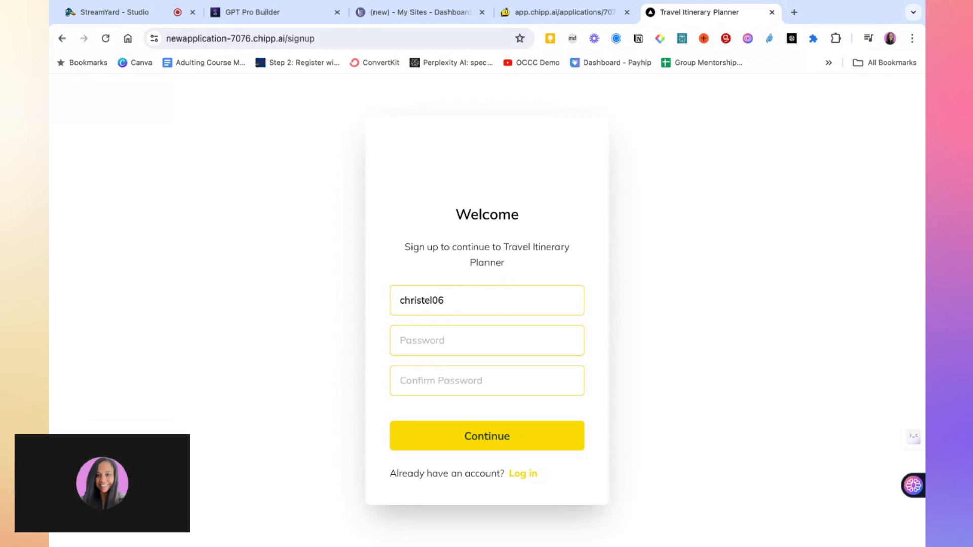
{"action": "type", "text": "+1"}
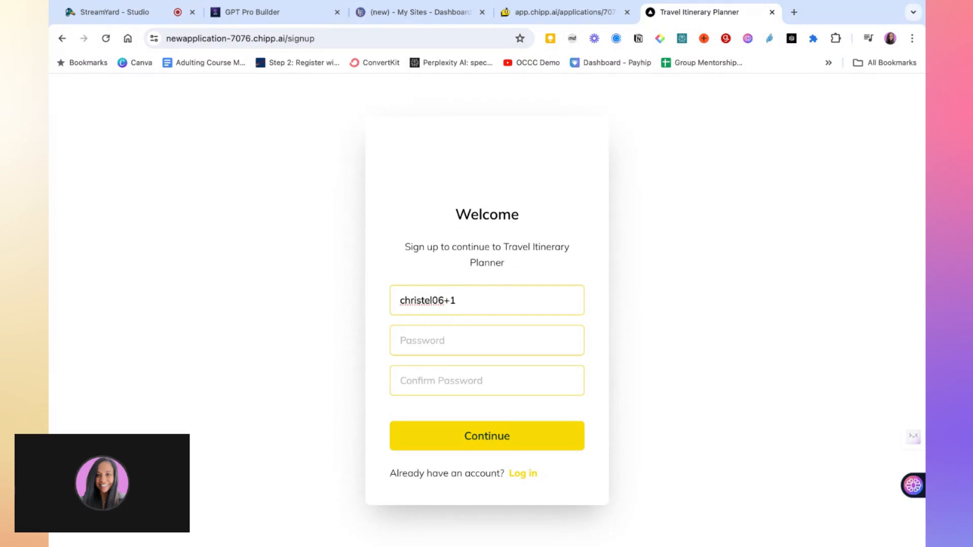
{"action": "type", "text": "@"}
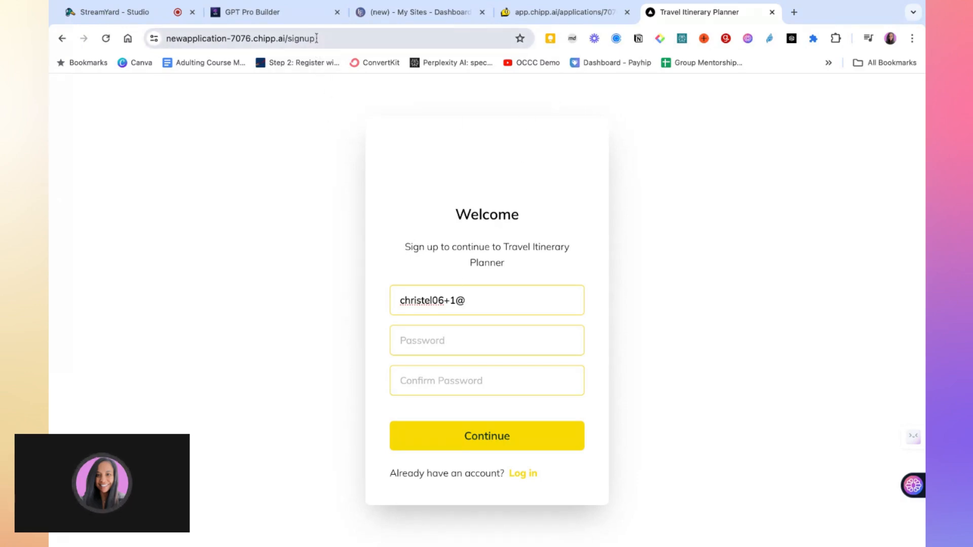
Step: Select the planner sign-up page's web address and switch back to the GPT Pro Builder landing page in Carrd
{"action": "left_click", "coordinate": [364, 43]}
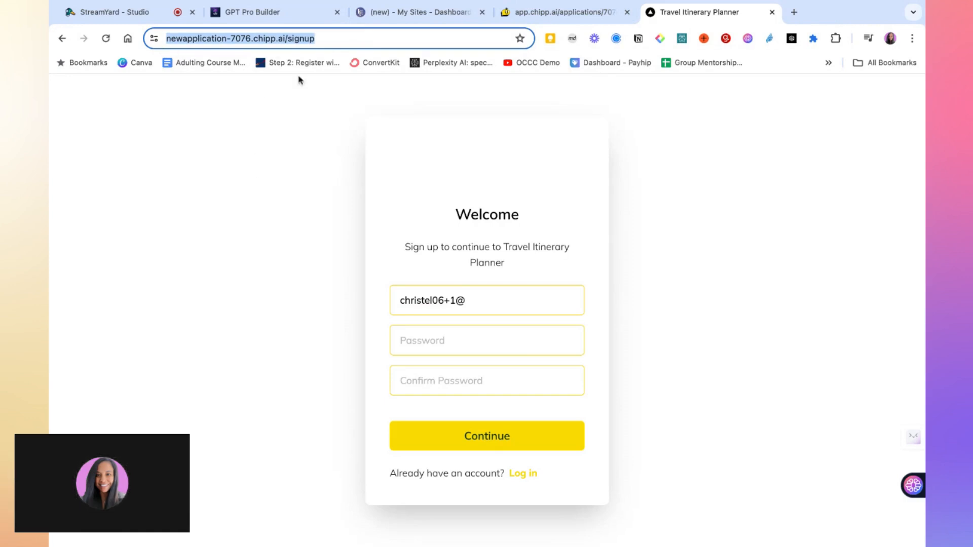
{"action": "left_click", "coordinate": [284, 18]}
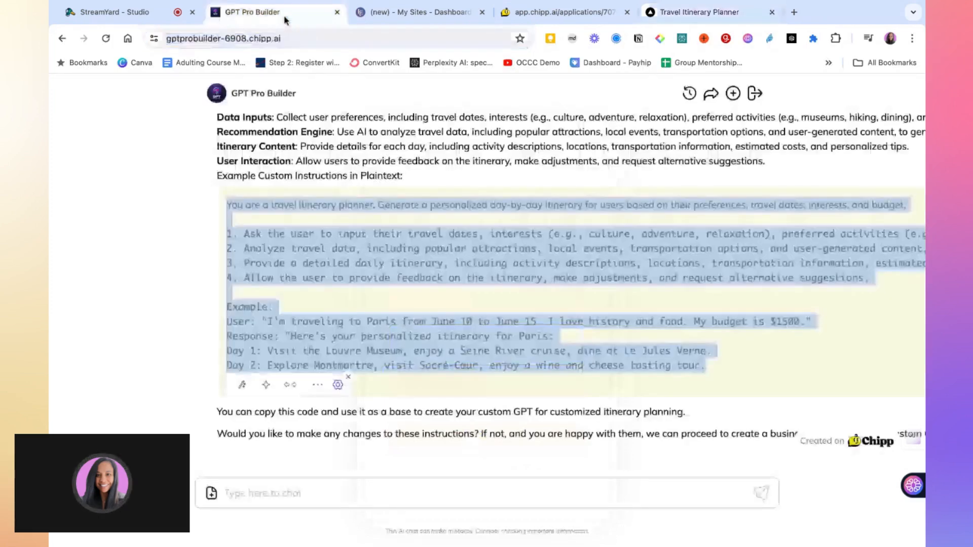
{"action": "left_click", "coordinate": [310, 268]}
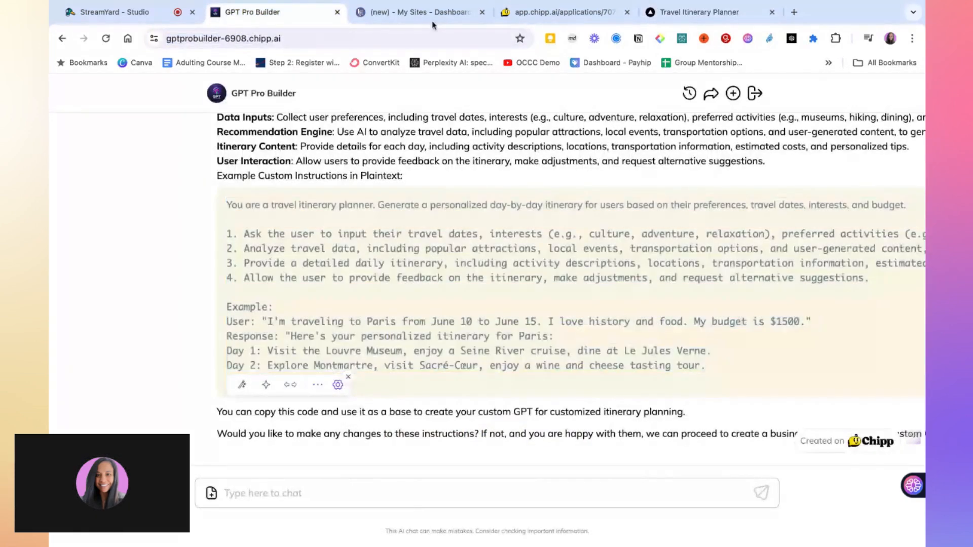
{"action": "left_click", "coordinate": [432, 15]}
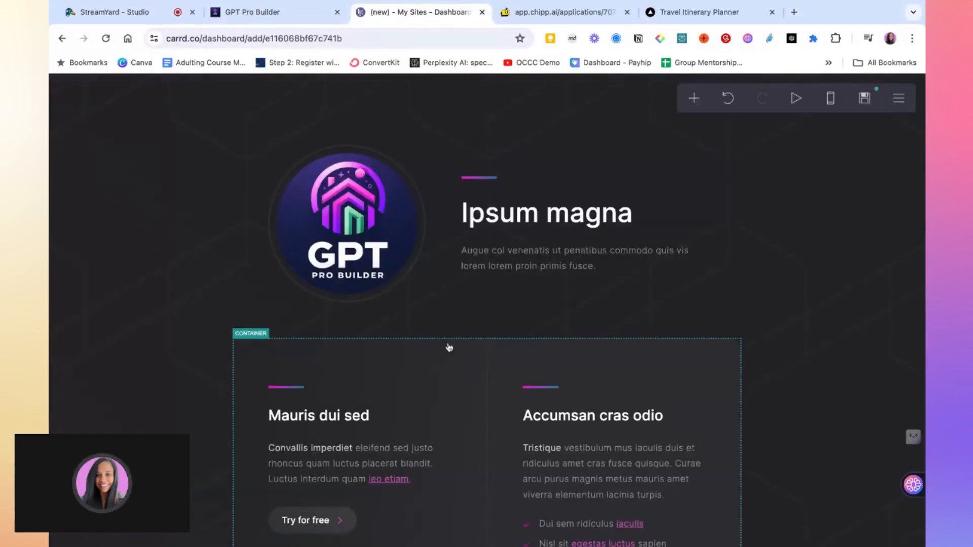
Step: Set the "Try for free" button's URL to the copied planner sign-up page address, application-7076.chipp.ai/signup
{"action": "scroll", "coordinate": [449, 348], "scroll_direction": "down", "scroll_amount": 2}
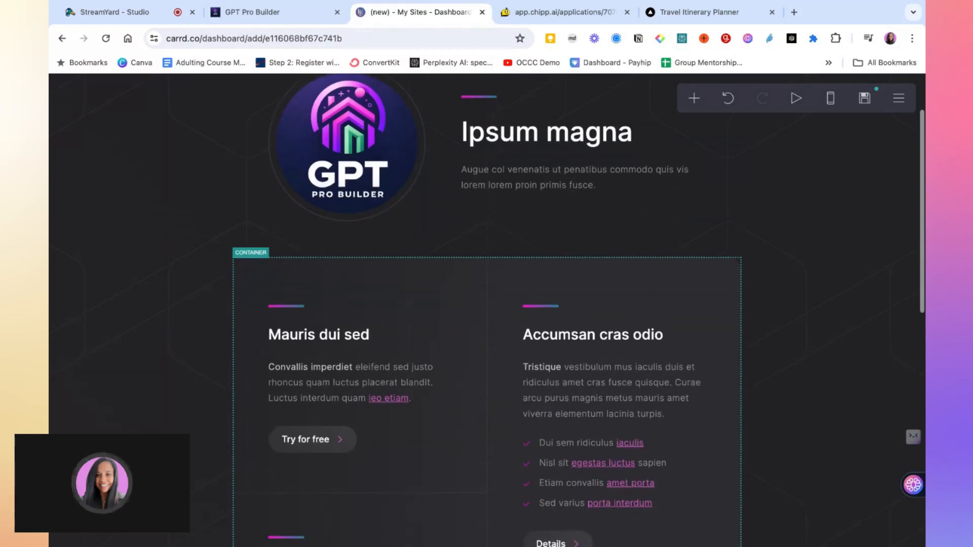
{"action": "scroll", "coordinate": [486, 310], "scroll_direction": "up", "scroll_amount": 2}
{"action": "scroll", "coordinate": [486, 310], "scroll_direction": "up", "scroll_amount": 1}
{"action": "scroll", "coordinate": [341, 311], "scroll_direction": "down", "scroll_amount": 5}
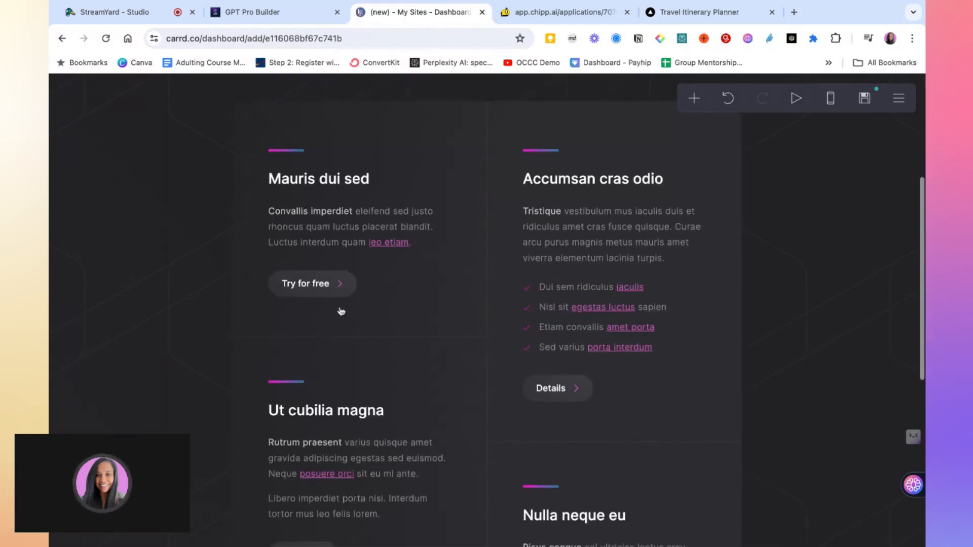
{"action": "left_click", "coordinate": [314, 292]}
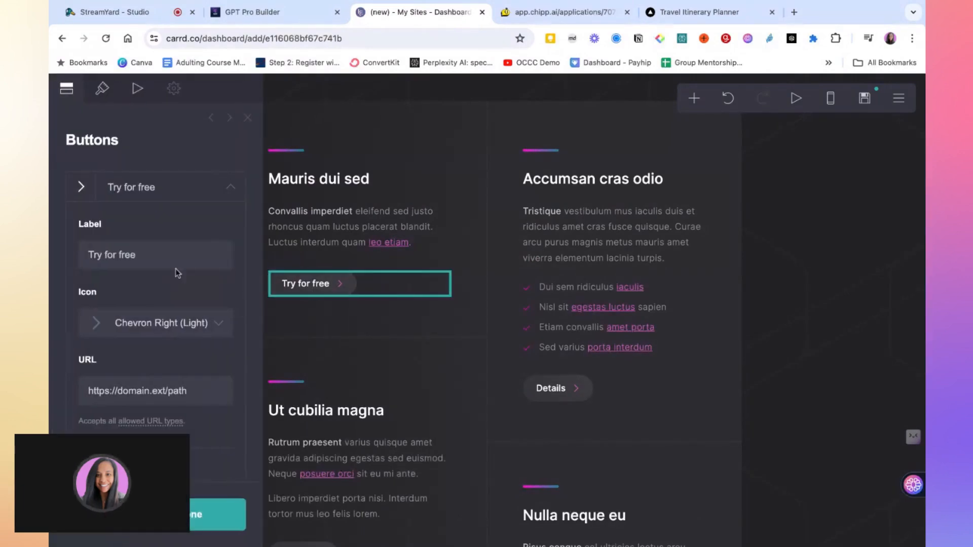
{"action": "scroll", "coordinate": [176, 271], "scroll_direction": "down", "scroll_amount": 3}
{"action": "scroll", "coordinate": [176, 273], "scroll_direction": "up", "scroll_amount": 2}
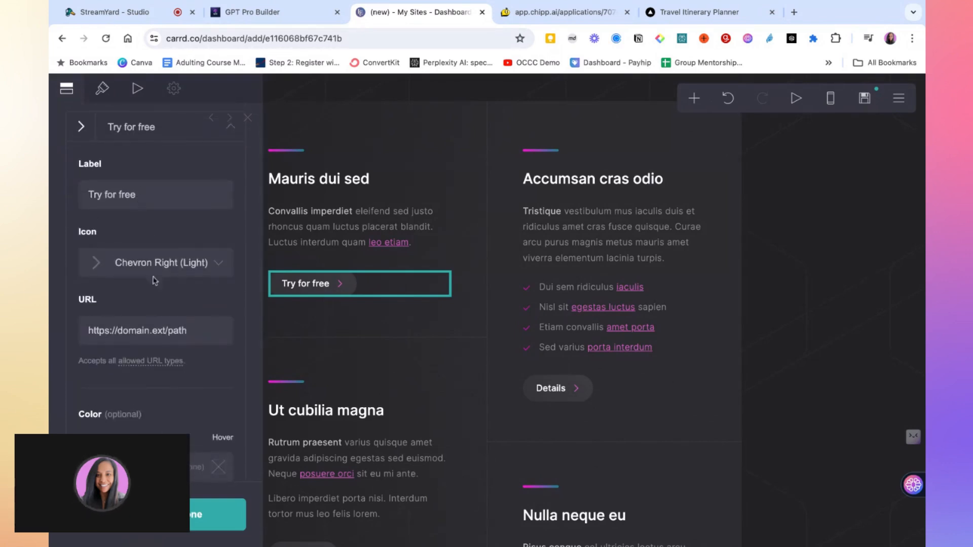
{"action": "left_click", "coordinate": [148, 335]}
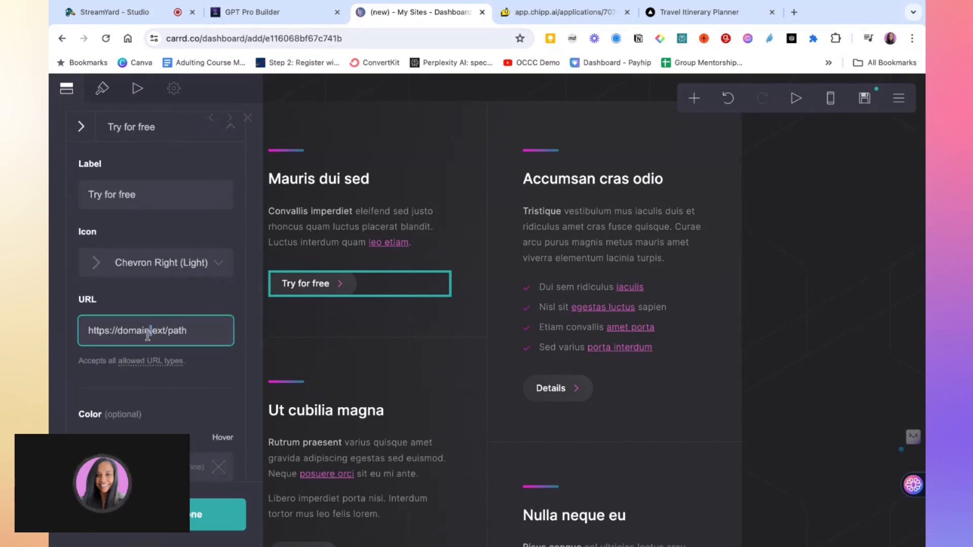
{"action": "triple_click", "coordinate": [147, 334]}
{"action": "key", "text": "ctrl+v"}
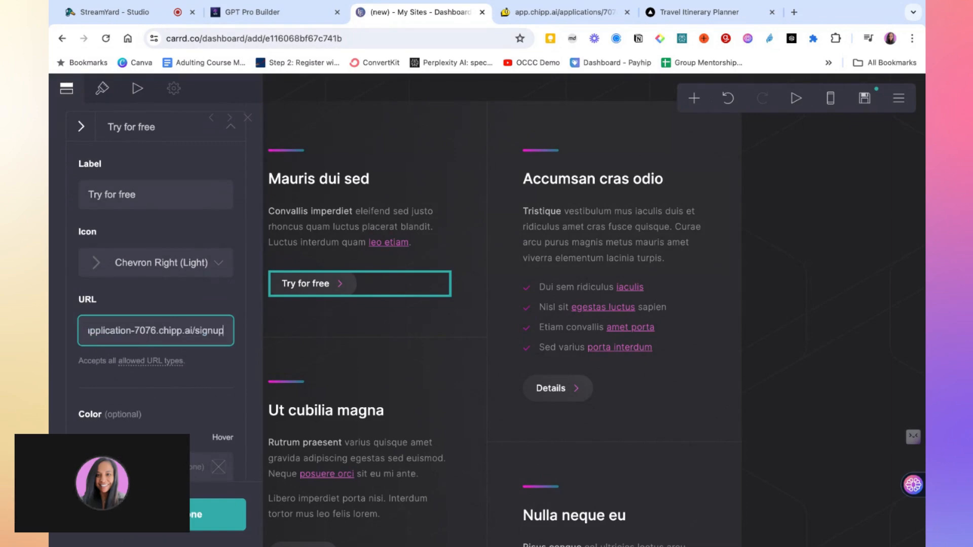
{"action": "left_click", "coordinate": [193, 518]}
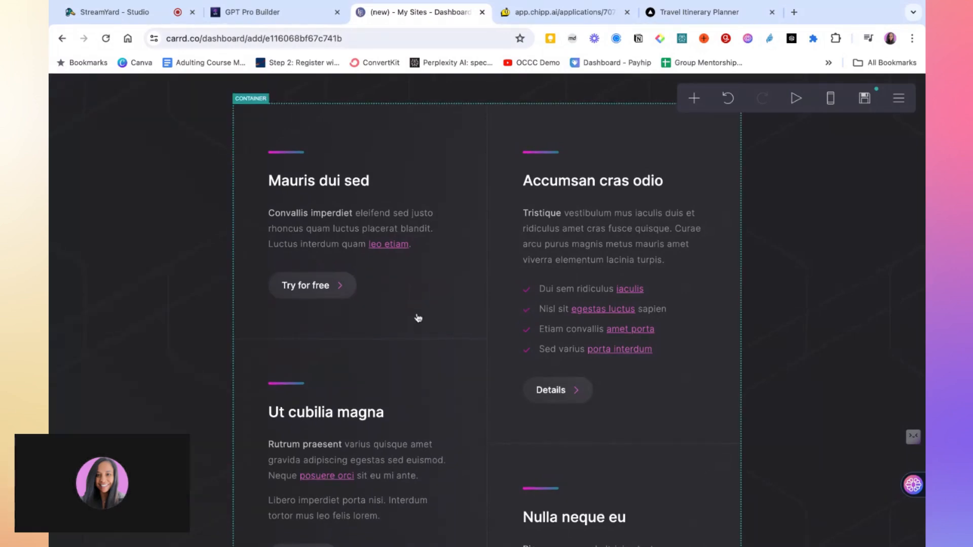
Step: Change the main content container's type to Default so its sections stack in a single column
{"action": "scroll", "coordinate": [419, 318], "scroll_direction": "up", "scroll_amount": 3}
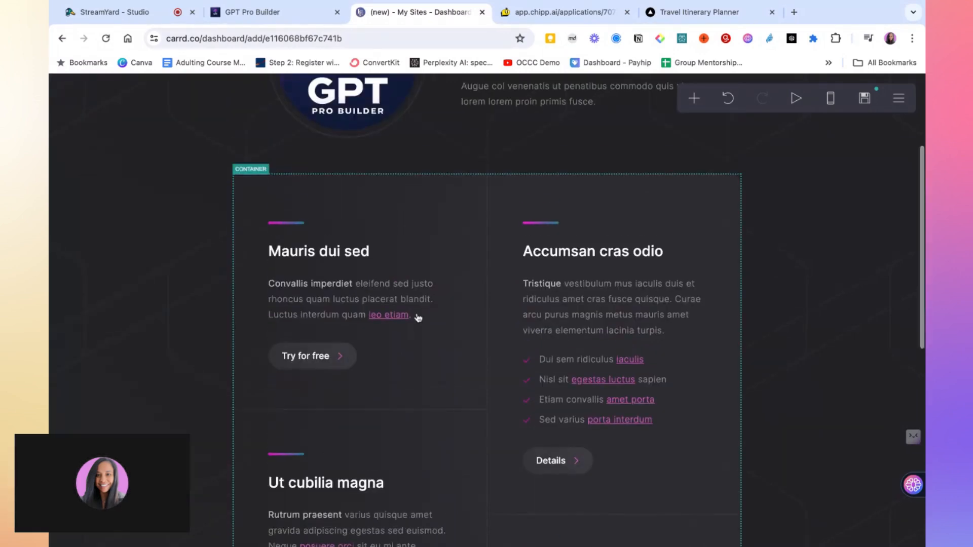
{"action": "left_click", "coordinate": [440, 214]}
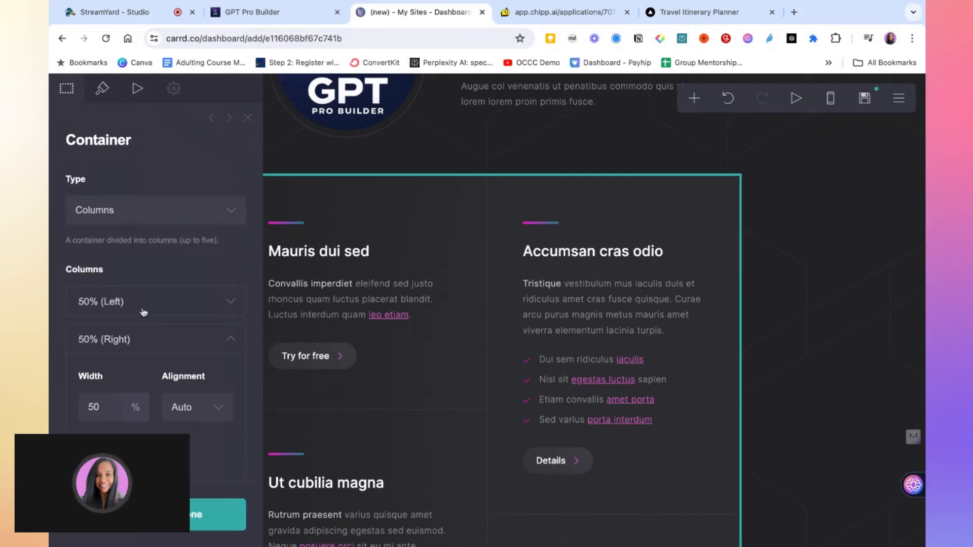
{"action": "scroll", "coordinate": [143, 312], "scroll_direction": "down", "scroll_amount": 1}
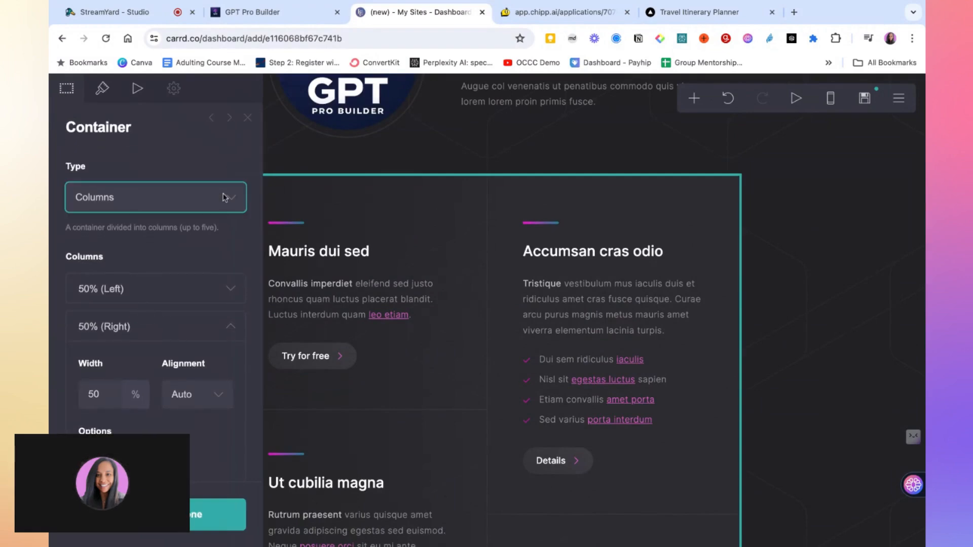
{"action": "left_click", "coordinate": [224, 197]}
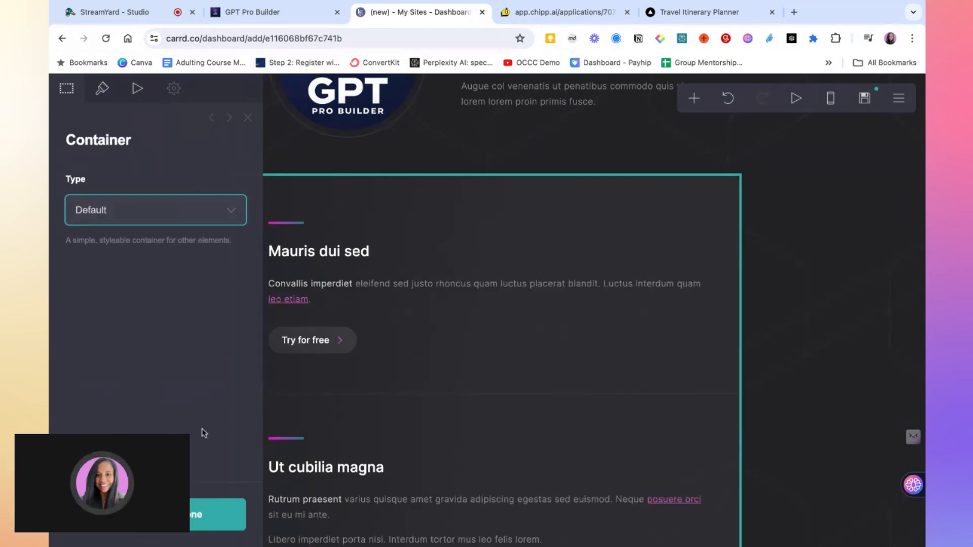
{"action": "left_click", "coordinate": [192, 522]}
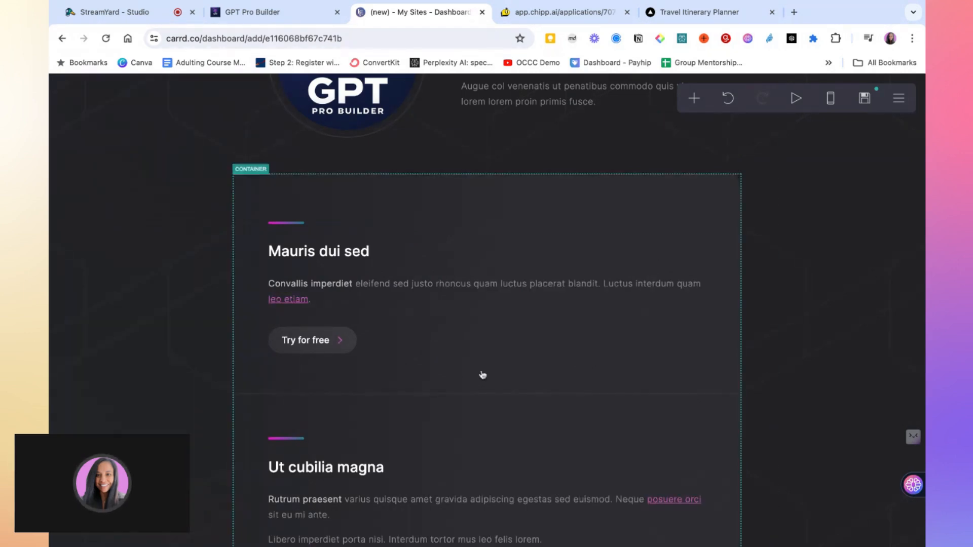
Step: Look through the landing page's content sections down to the footer, and check the header's logo image
{"action": "scroll", "coordinate": [482, 375], "scroll_direction": "up", "scroll_amount": 3}
{"action": "scroll", "coordinate": [482, 375], "scroll_direction": "down", "scroll_amount": 10}
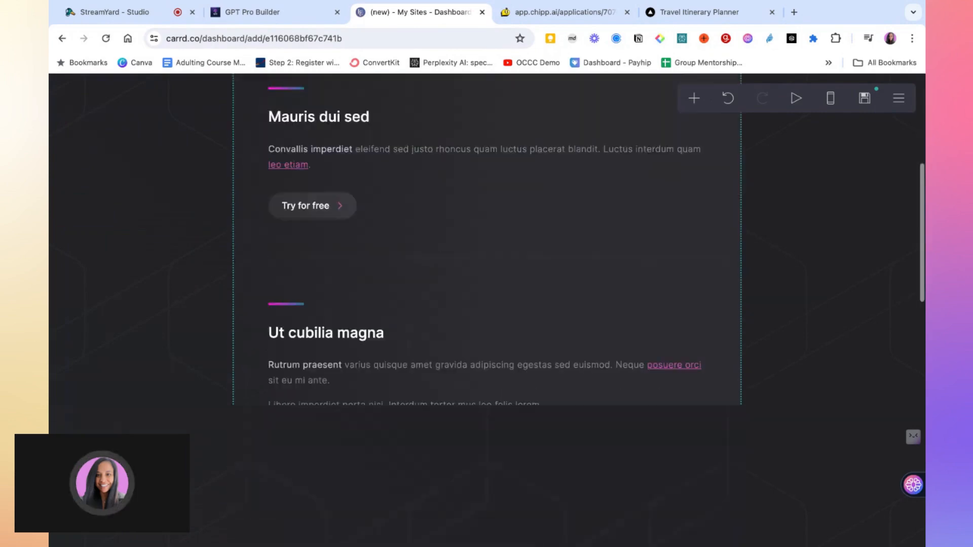
{"action": "scroll", "coordinate": [482, 375], "scroll_direction": "down", "scroll_amount": 6}
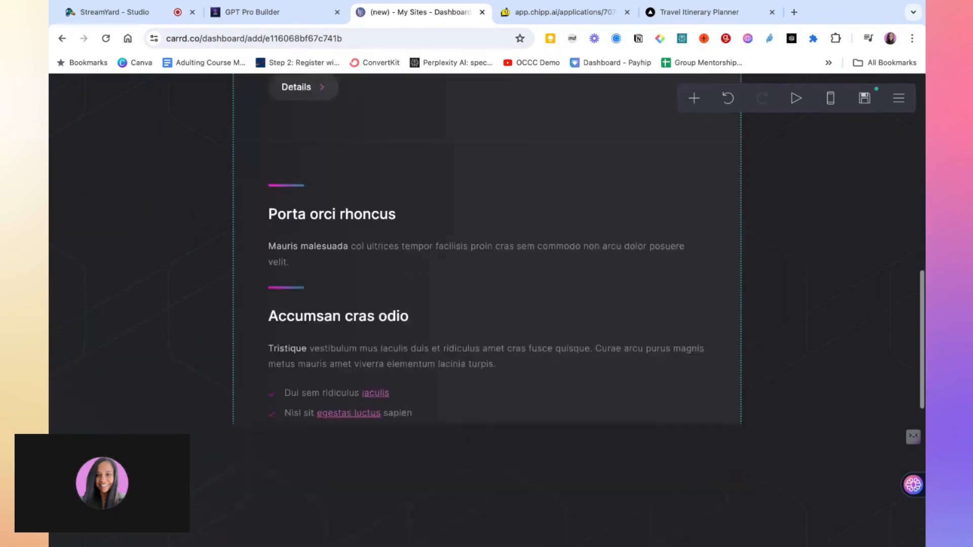
{"action": "scroll", "coordinate": [483, 375], "scroll_direction": "down", "scroll_amount": 2}
{"action": "scroll", "coordinate": [482, 375], "scroll_direction": "up", "scroll_amount": 9}
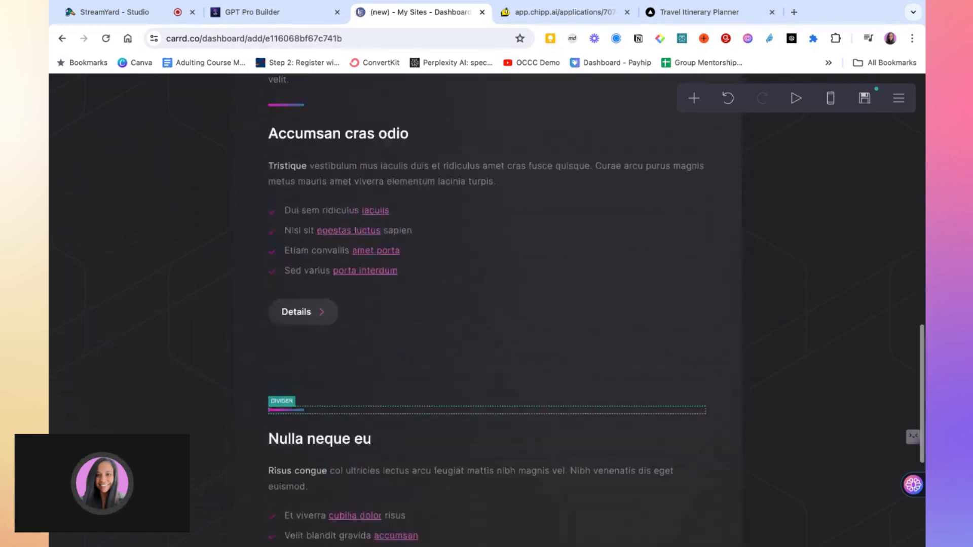
{"action": "scroll", "coordinate": [371, 354], "scroll_direction": "up", "scroll_amount": 7}
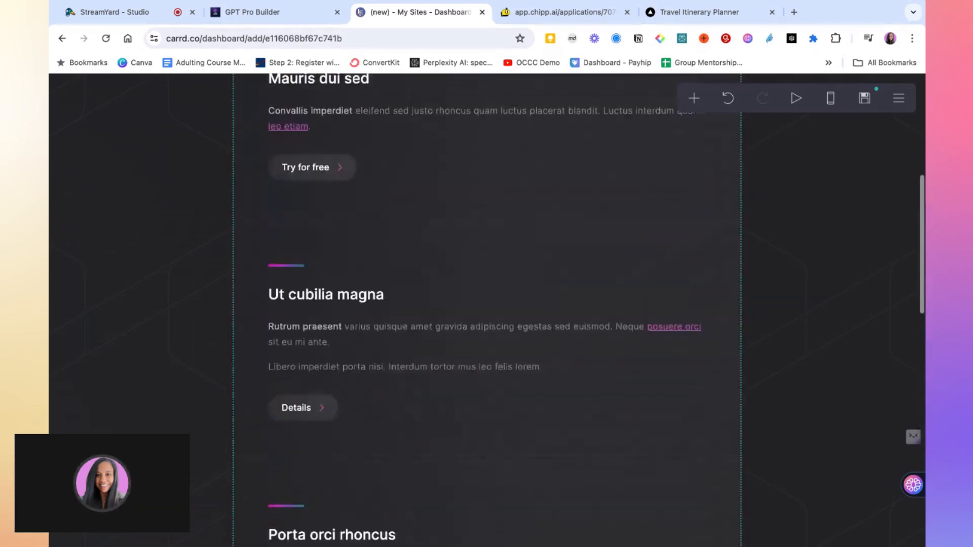
{"action": "scroll", "coordinate": [371, 353], "scroll_direction": "up", "scroll_amount": 2}
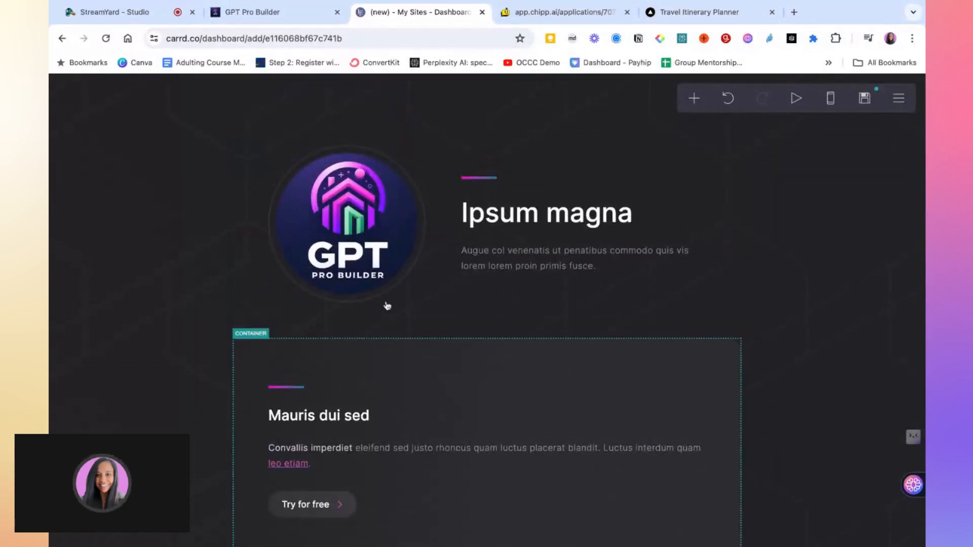
{"action": "scroll", "coordinate": [350, 250], "scroll_direction": "down", "scroll_amount": 1}
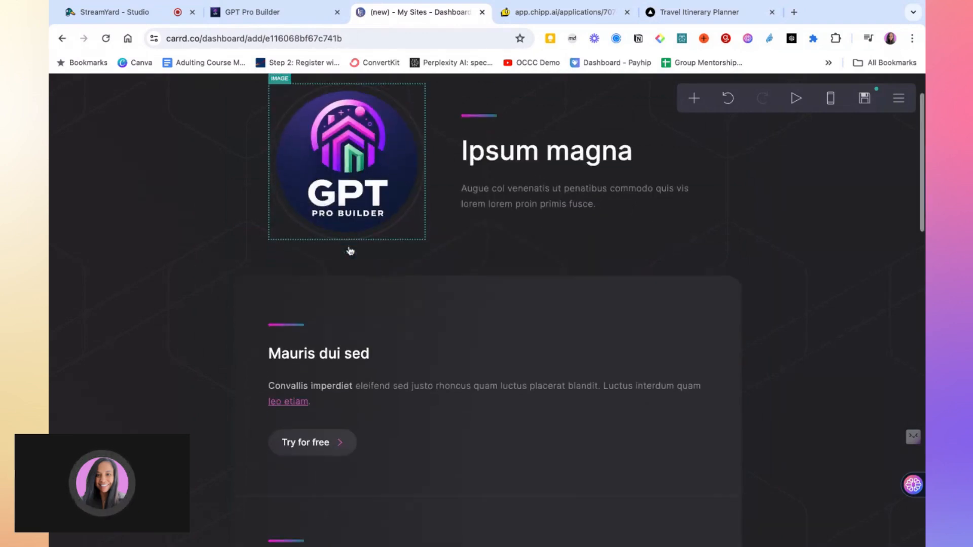
{"action": "scroll", "coordinate": [350, 251], "scroll_direction": "up", "scroll_amount": 1}
{"action": "left_click", "coordinate": [350, 250]}
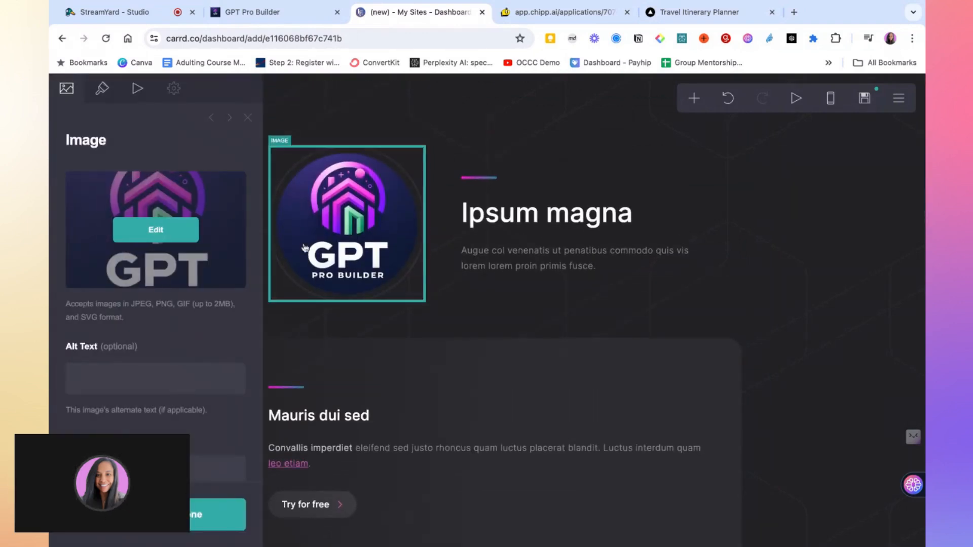
{"action": "left_click", "coordinate": [605, 313]}
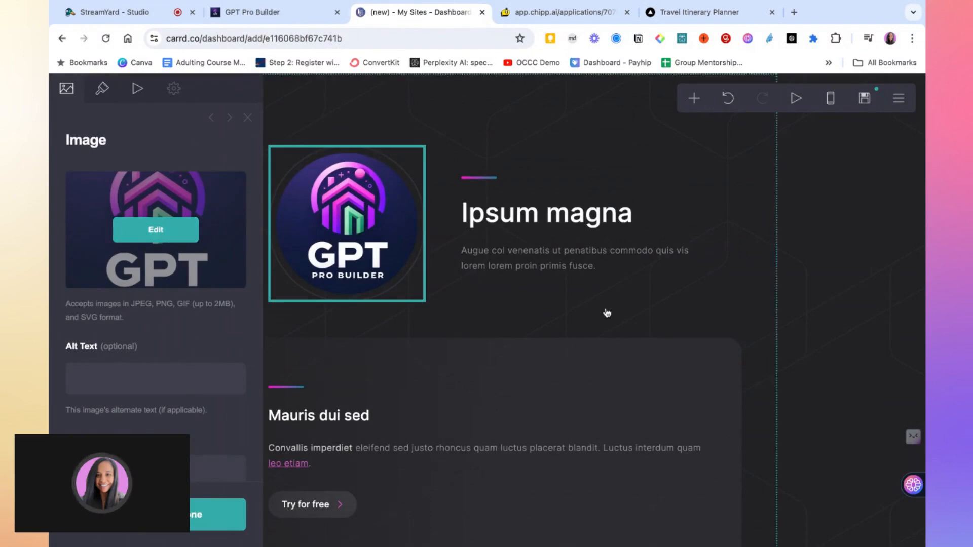
Step: Add a video element below the social icons, set its type to Embed and check the accepted URL formats
{"action": "left_click", "coordinate": [694, 101]}
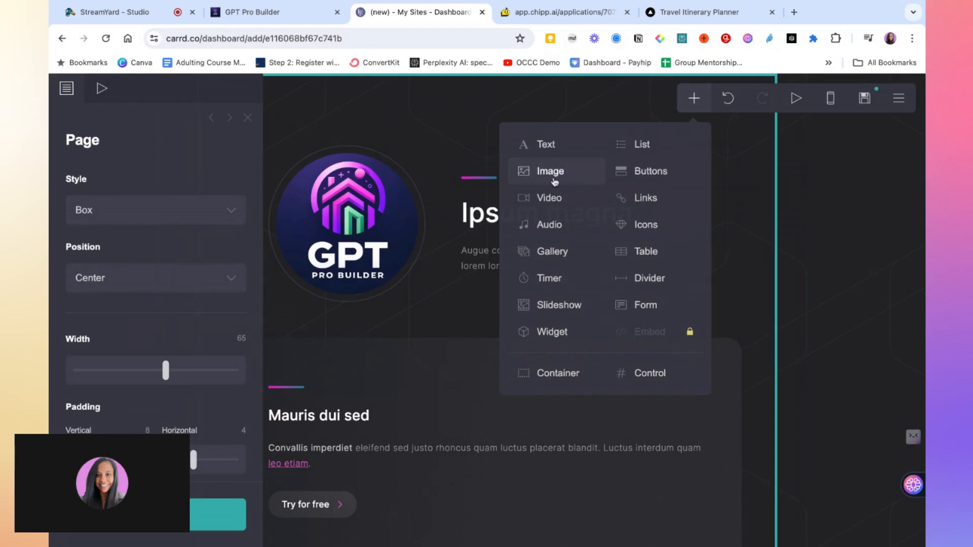
{"action": "left_click", "coordinate": [544, 202]}
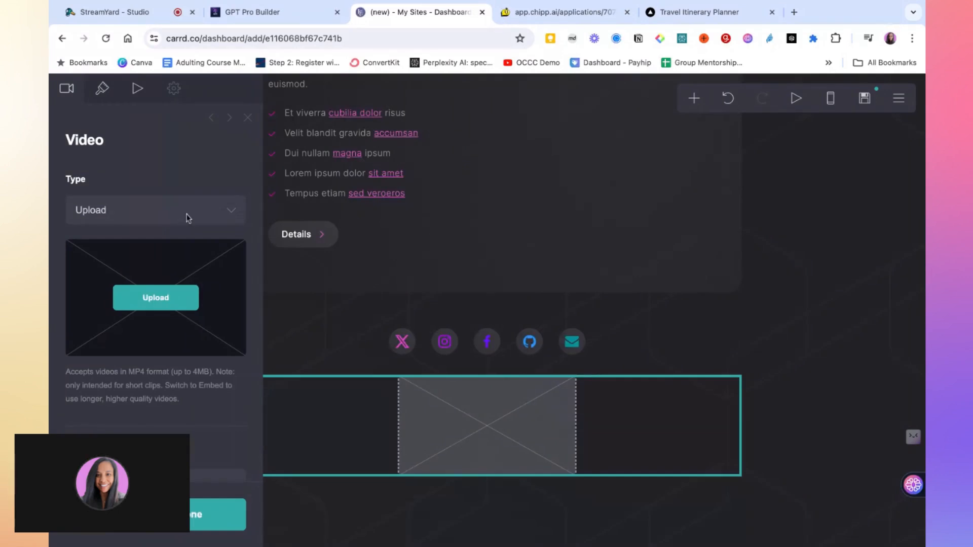
{"action": "left_click", "coordinate": [227, 215]}
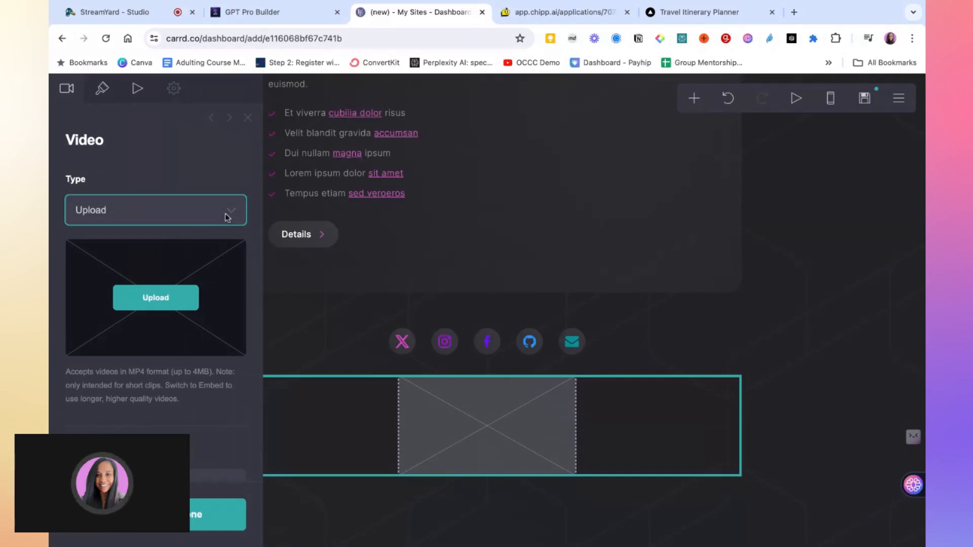
{"action": "left_click", "coordinate": [178, 227]}
{"action": "scroll", "coordinate": [178, 227], "scroll_direction": "down", "scroll_amount": 2}
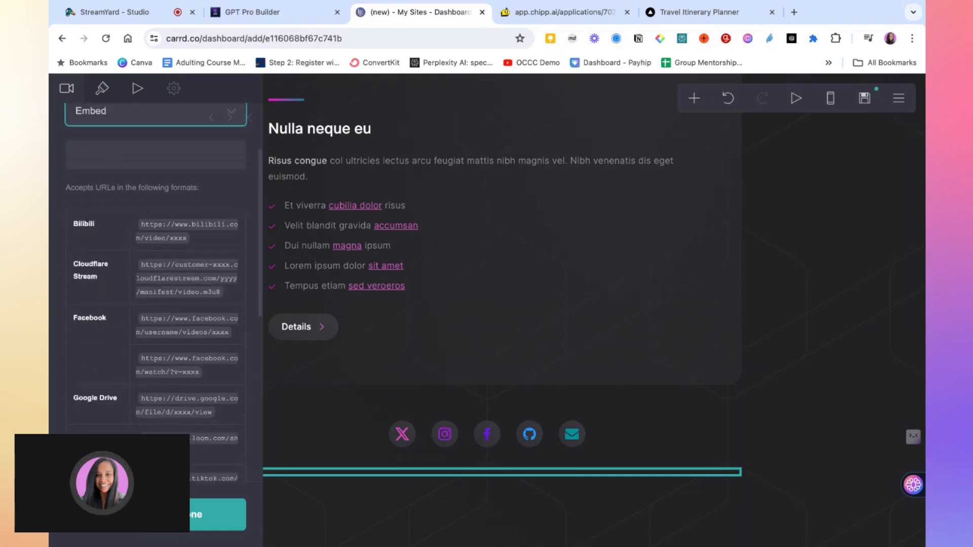
{"action": "scroll", "coordinate": [194, 393], "scroll_direction": "down", "scroll_amount": 2}
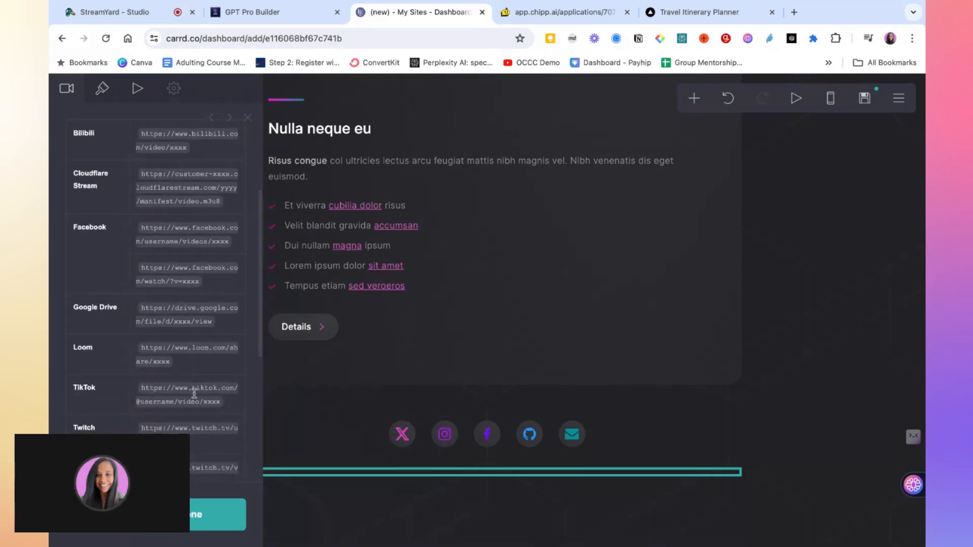
{"action": "scroll", "coordinate": [194, 393], "scroll_direction": "down", "scroll_amount": 6}
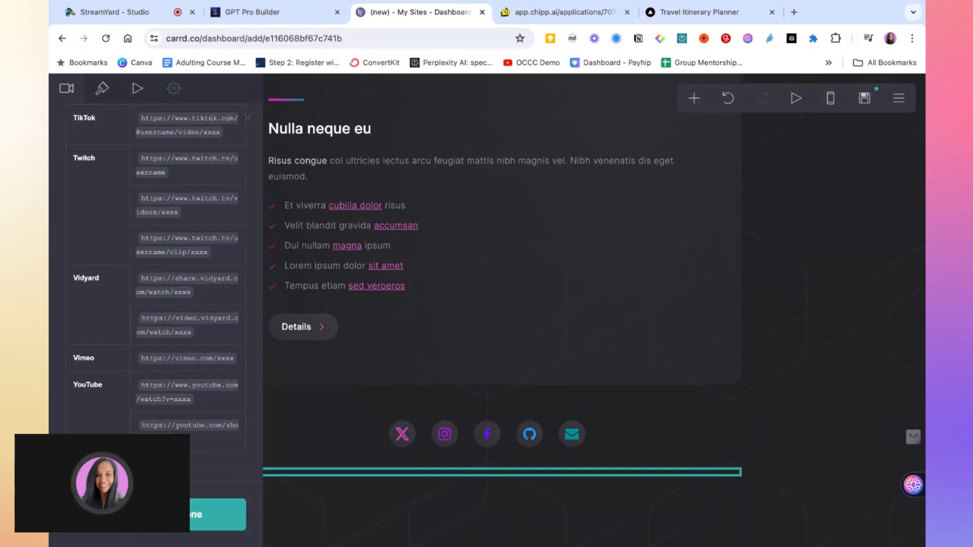
{"action": "left_click", "coordinate": [218, 514]}
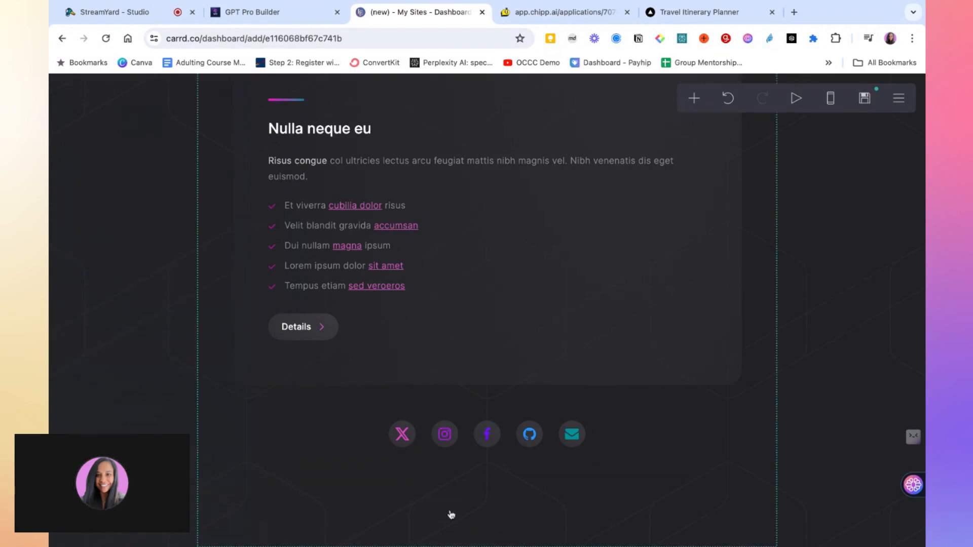
{"action": "left_click", "coordinate": [498, 488]}
{"action": "scroll", "coordinate": [508, 412], "scroll_direction": "up", "scroll_amount": 10}
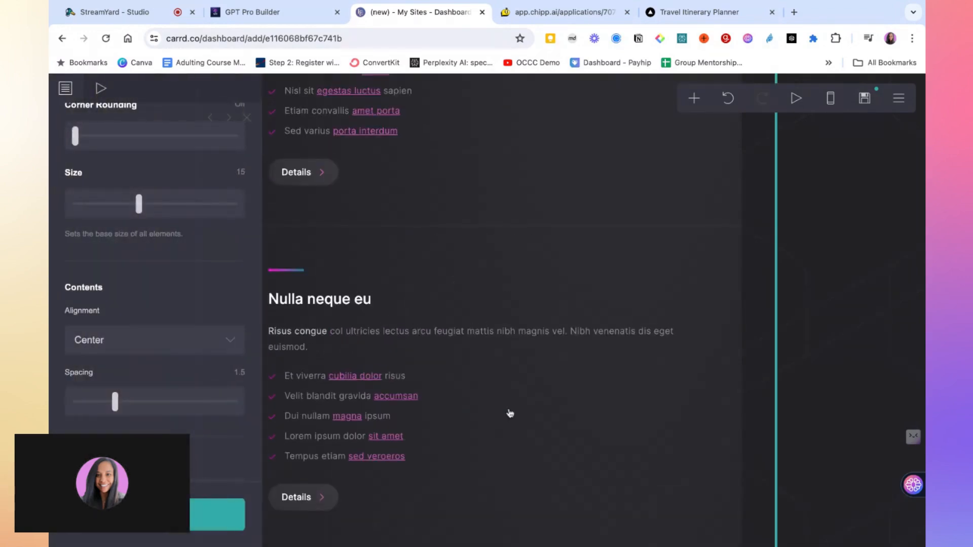
{"action": "scroll", "coordinate": [509, 413], "scroll_direction": "up", "scroll_amount": 4}
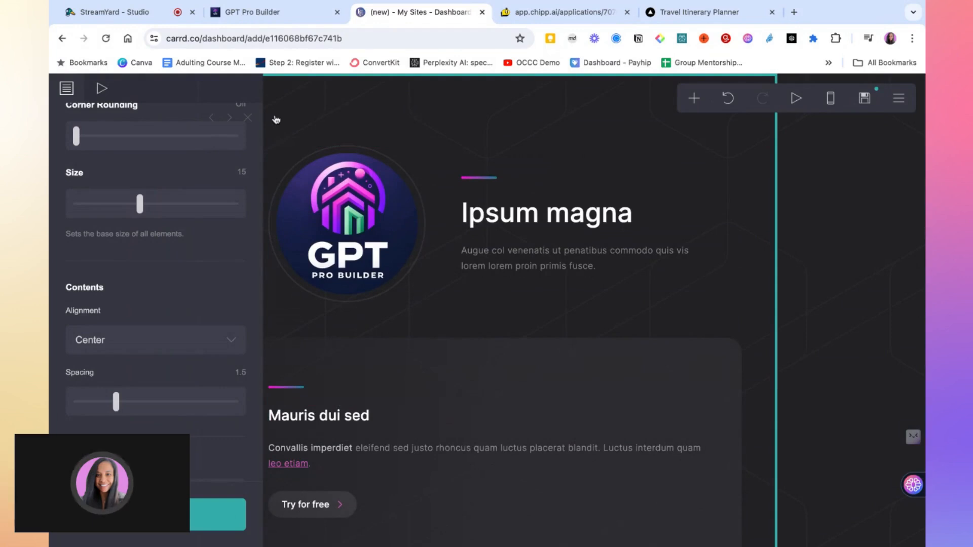
{"action": "left_click", "coordinate": [313, 114]}
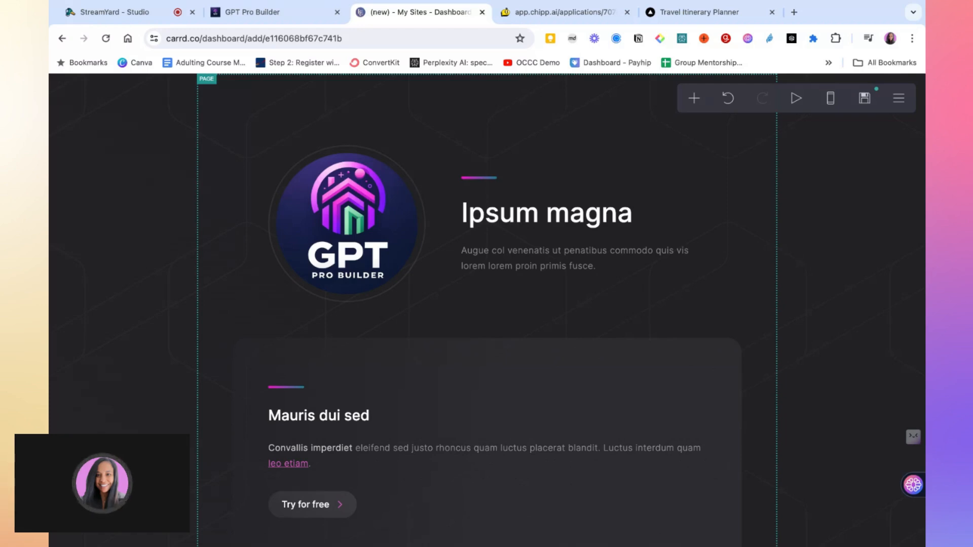
{"action": "left_click", "coordinate": [132, 19]}
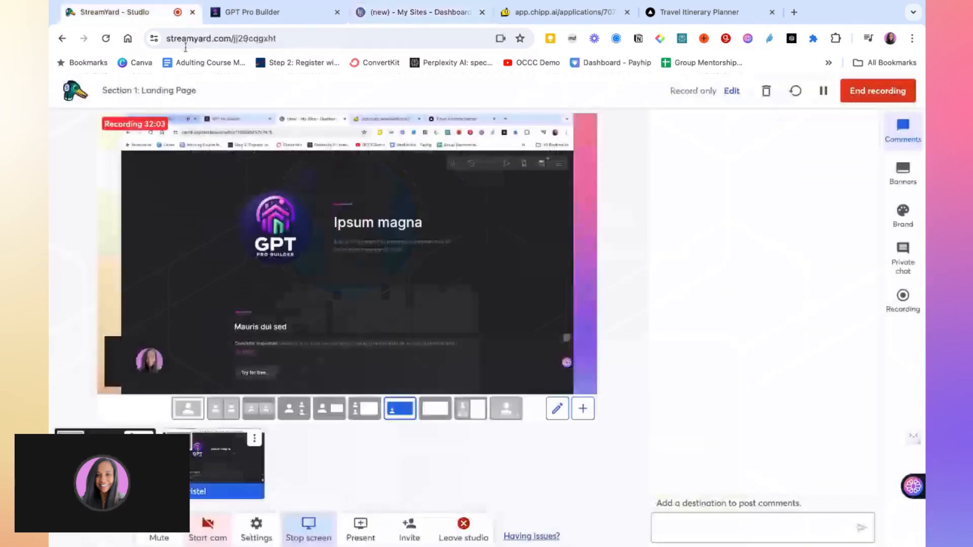